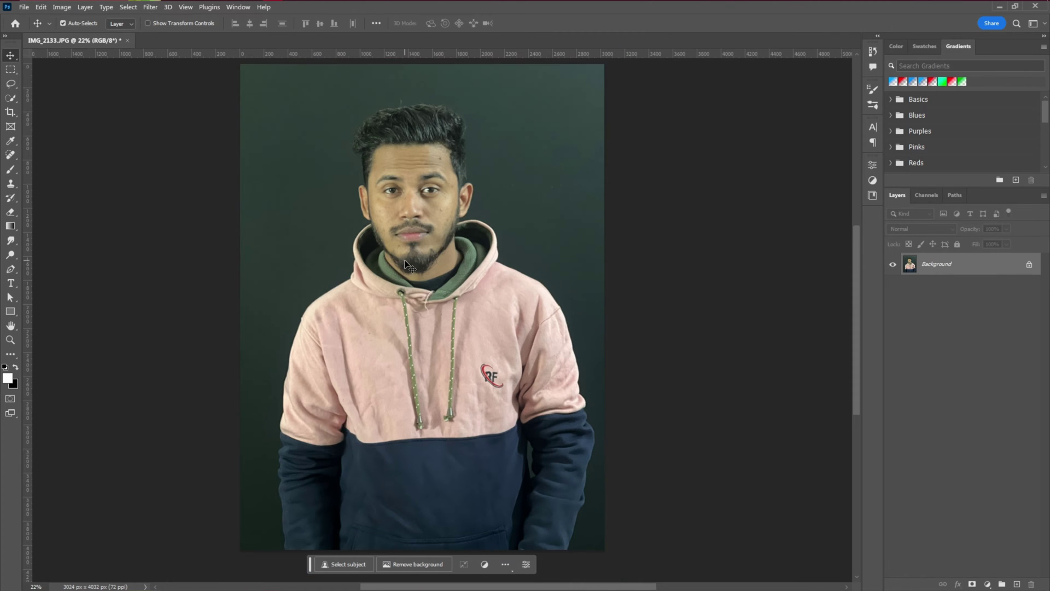
Select the man in the Select and Mask workspace and apply Refine Hair to the selection
left_click(9, 99)
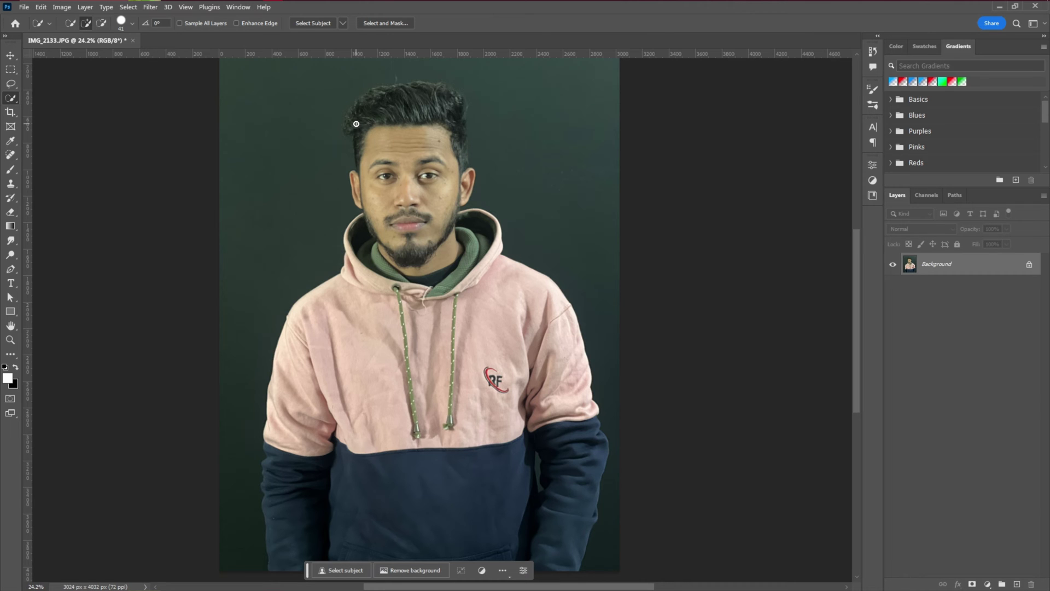
left_click(384, 23)
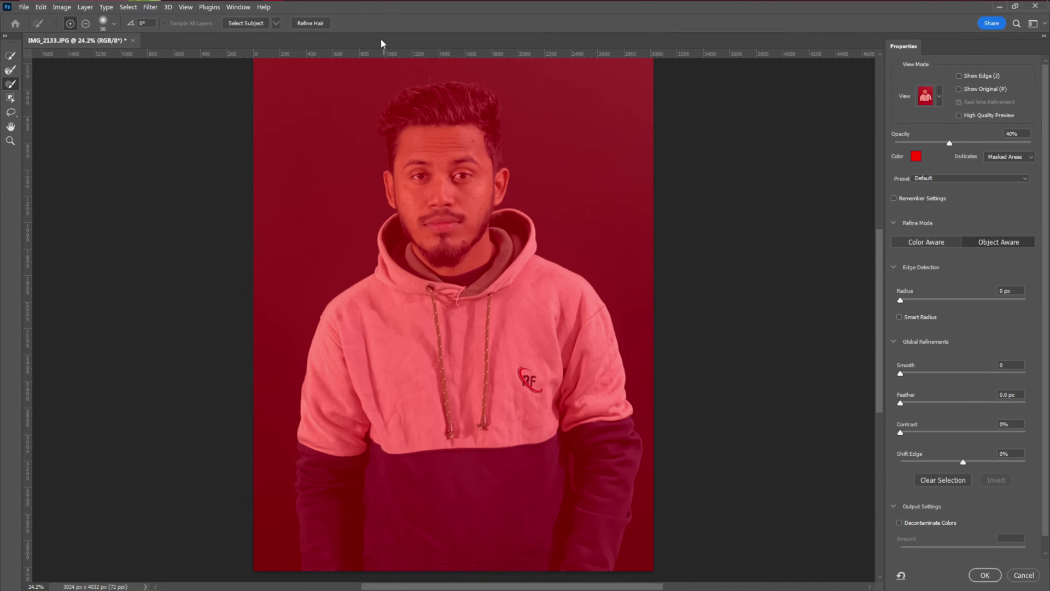
left_click(310, 23)
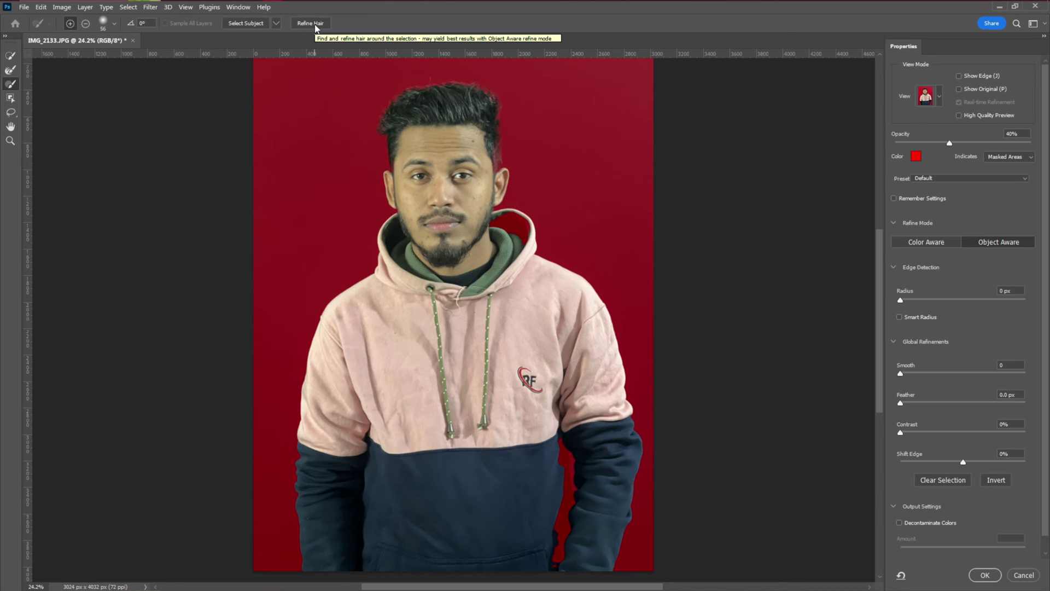
Brush the missing sideburn hair above the ear on the image's right into the selection and subtract the stray edge beside it
scroll(496, 157, "up", 5)
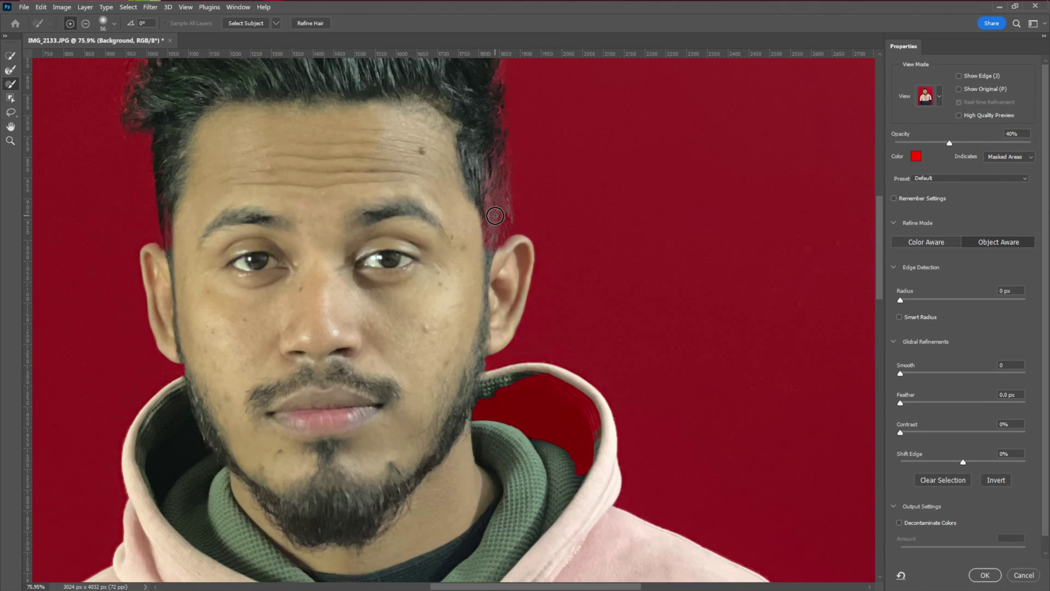
scroll(495, 216, "up", 2)
scroll(190, 251, "up", 3)
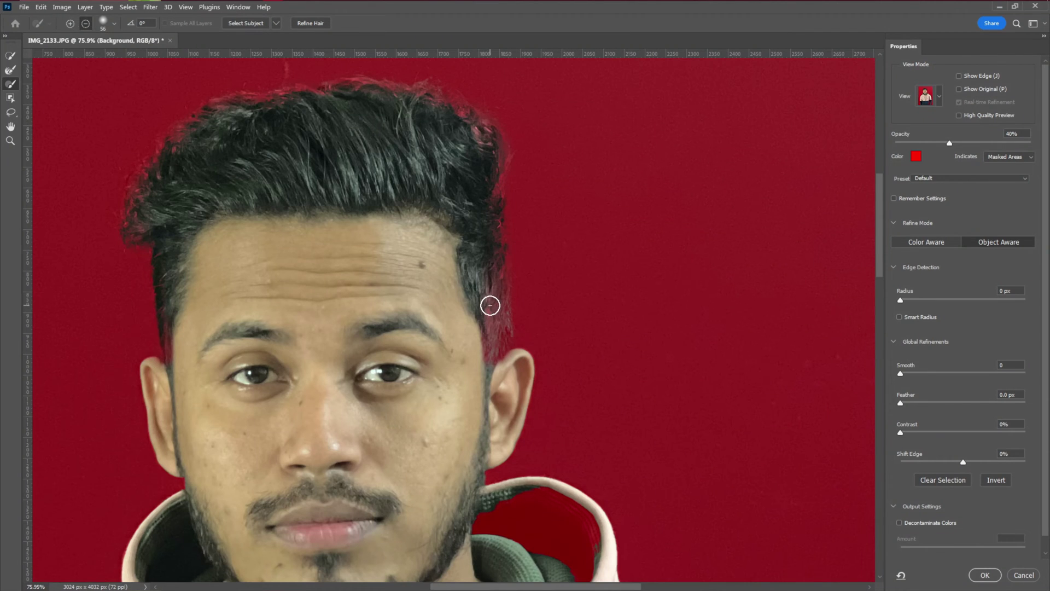
scroll(490, 301, "up", 1)
key("bracketright")
scroll(485, 217, "up", 3)
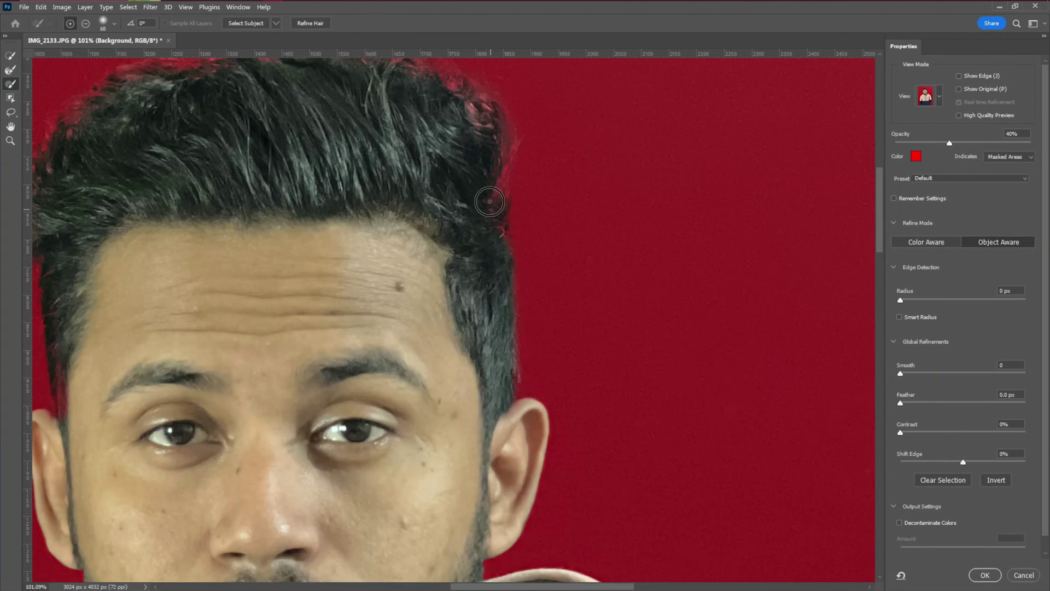
right_click(500, 321, "alt")
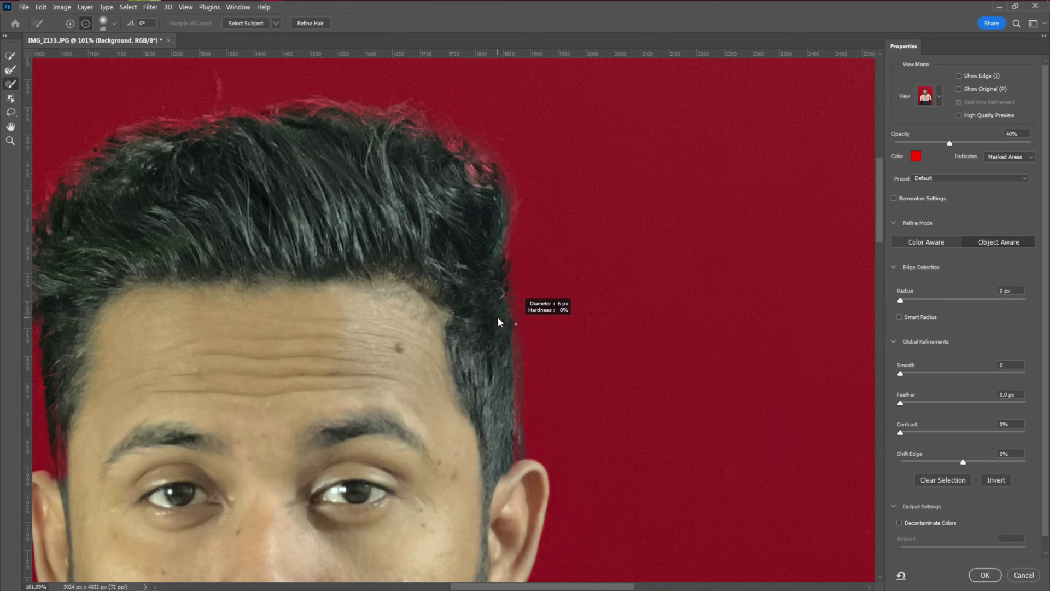
left_click_drag(522, 371, 474, 300)
scroll(474, 300, "up", 2)
key("alt")
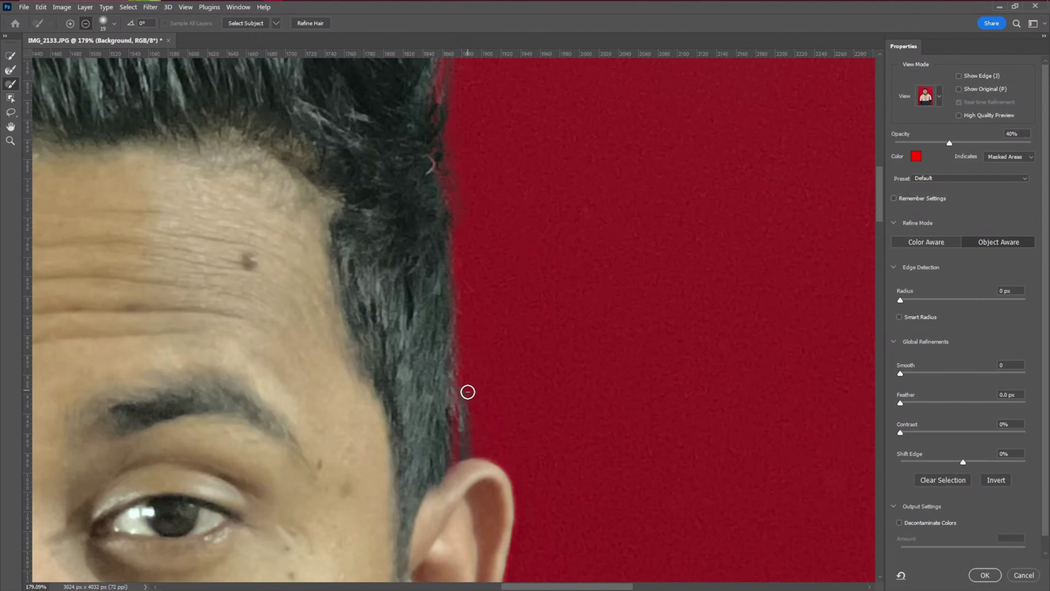
scroll(471, 443, "up", 4)
key("bracketleft")
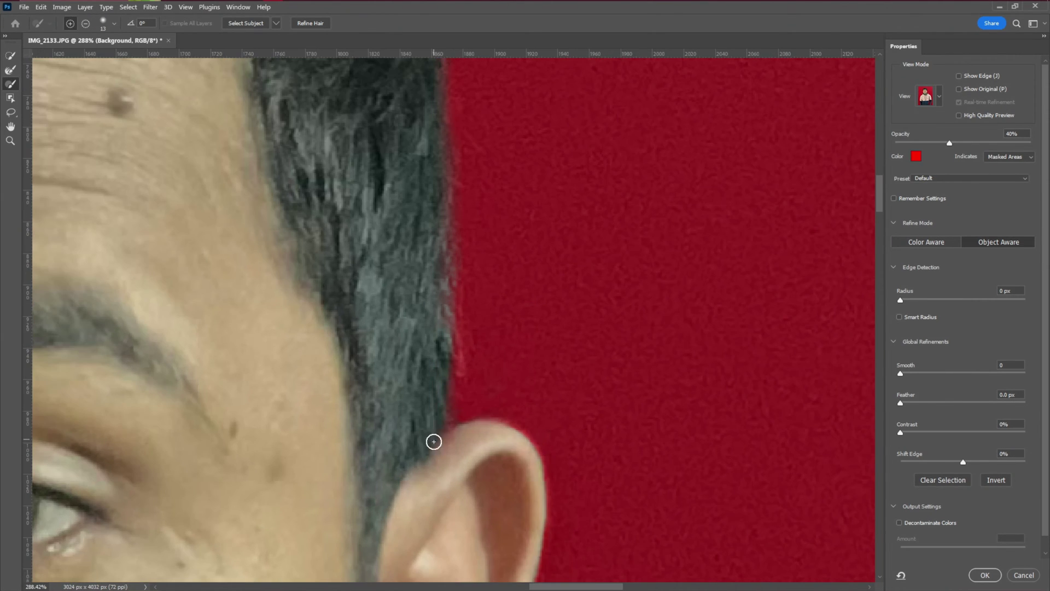
Paint the missing hair around the upper corner of the head on the image's right into the selection, enlarging the brush
scroll(471, 328, "down", 4)
scroll(463, 246, "up", 3)
scroll(447, 252, "up", 2)
key("bracketright")
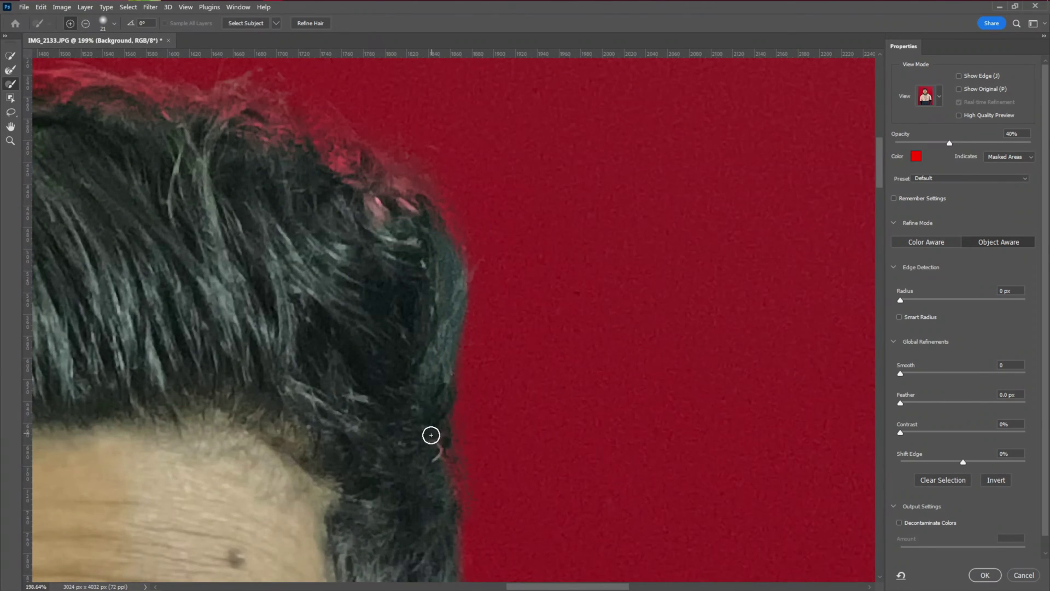
key("bracketright")
key("bracketright")
key("bracketright")
key("bracketright")
Paint the hair edge and the gap in the sideburn on the image's left into the selection, down to the ear
scroll(383, 274, "left", 10)
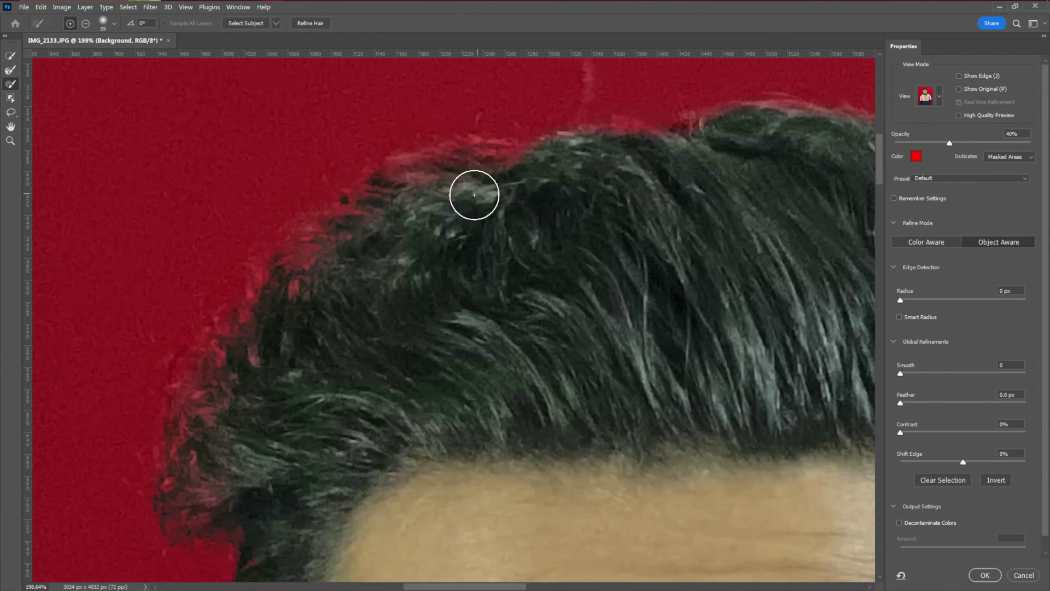
scroll(525, 274, "down", 6)
scroll(525, 274, "left", 2)
key("bracketleft")
key("bracketleft")
key("bracketleft")
scroll(421, 290, "down", 1)
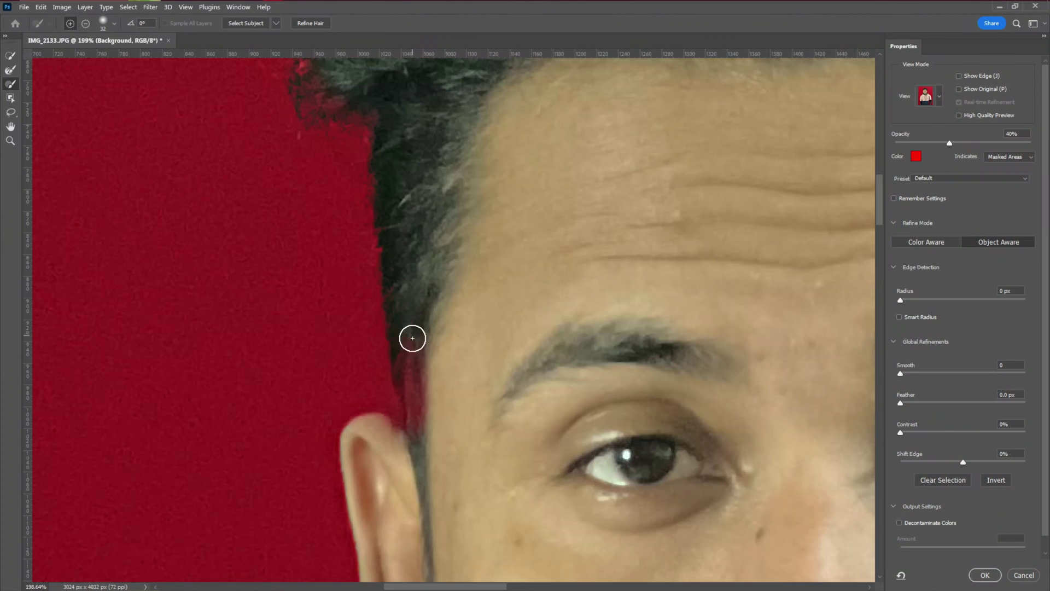
scroll(413, 338, "down", 5)
scroll(413, 338, "up", 7)
key("bracketleft")
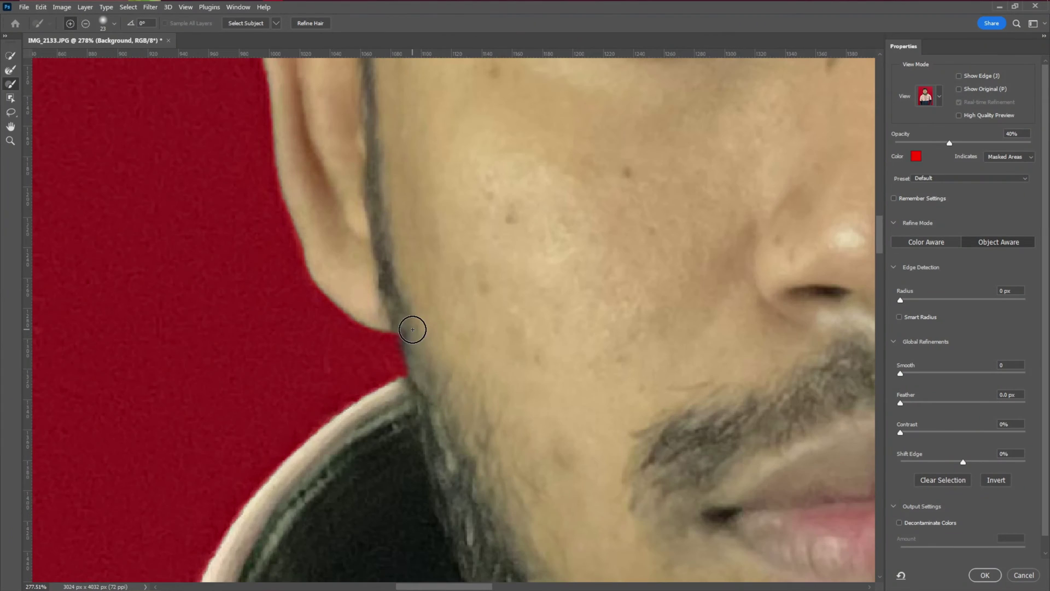
Add the dark inside of the hood on the image's right to the selection with a large, harder brush
scroll(421, 392, "down", 10)
scroll(733, 443, "up", 3)
left_click_drag(733, 443, 608, 295)
key("bracketright")
key("bracketright")
key("bracketright")
key("bracketright")
key("bracketright")
key("bracketright")
key("bracketright")
mouse_move(613, 284)
left_mouse_down()
mouse_move(591, 290)
mouse_move(658, 371)
left_mouse_up()
key("ctrl+z")
right_click(595, 295)
mouse_move(584, 290)
left_mouse_down()
mouse_move(645, 272)
mouse_move(666, 345)
left_mouse_up()
Paint the hair outline along the crown and the image's left side into the selection with a smaller, softer brush
scroll(666, 344, "down", 8)
scroll(493, 159, "up", 9)
right_click(459, 198)
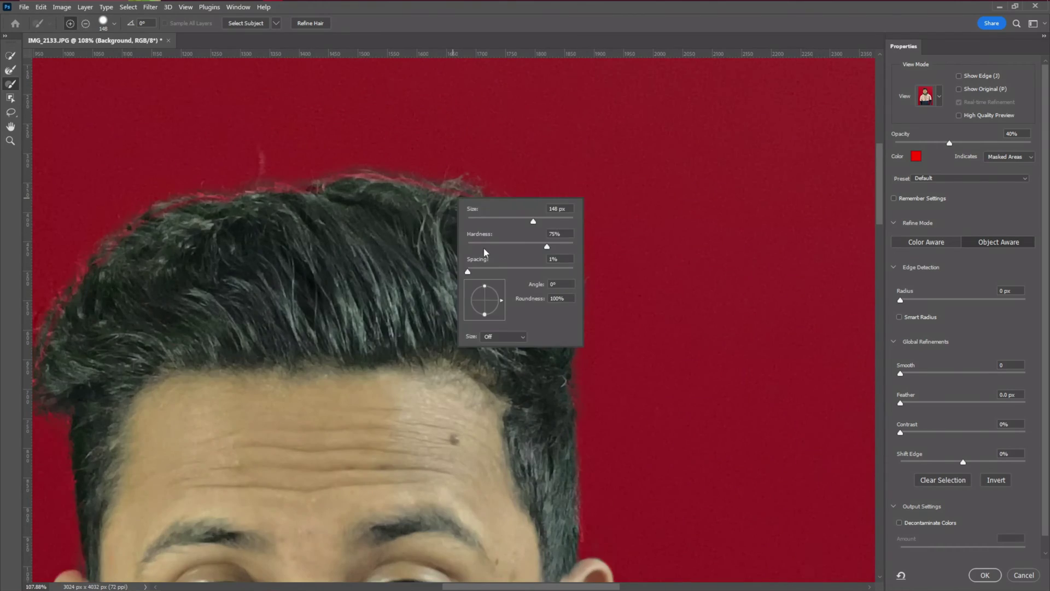
right_click(425, 241, "alt")
scroll(490, 186, "up", 5)
left_click_drag(391, 198, 257, 186)
left_click_drag(201, 272, 581, 290)
left_click_drag(552, 225, 365, 244)
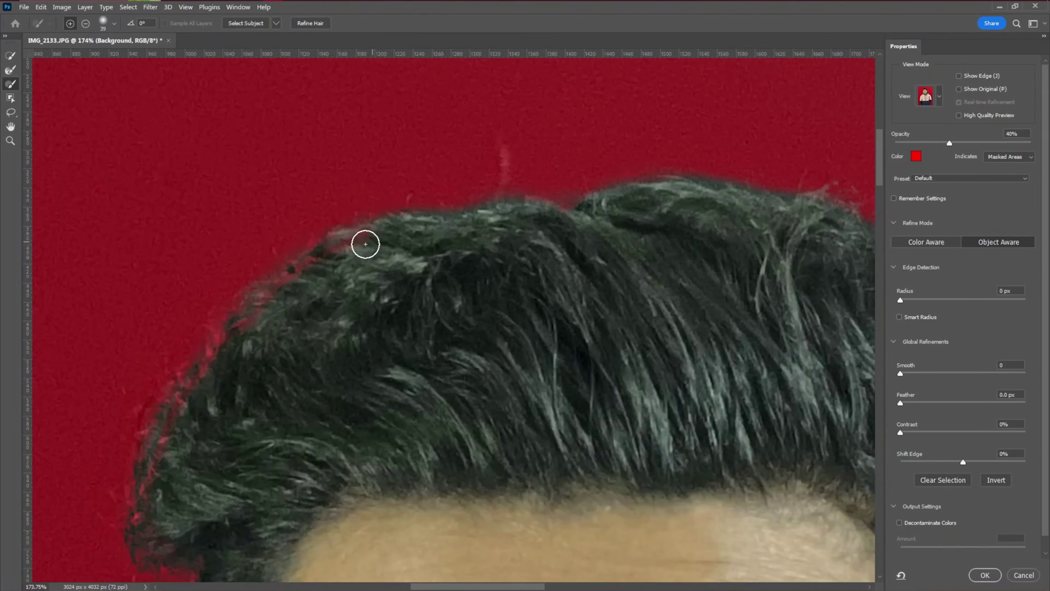
left_click_drag(253, 404, 558, 235)
Accept the refined selection and add it to the photo as a layer mask
scroll(534, 314, "down", 8)
scroll(488, 258, "up", 7)
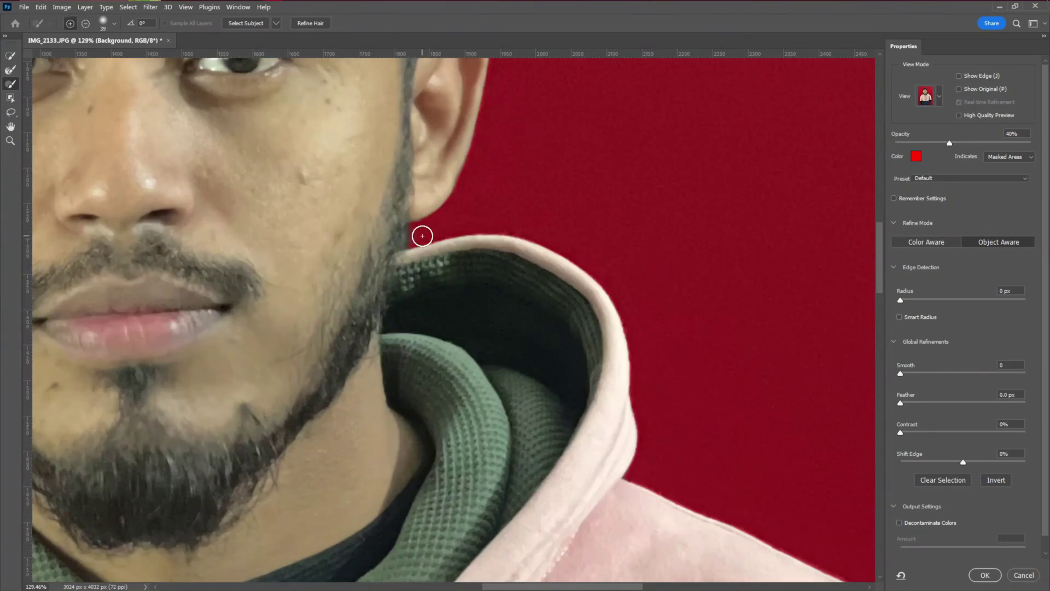
scroll(423, 236, "up", 1)
scroll(399, 249, "down", 6)
left_click_drag(520, 341, 406, 377)
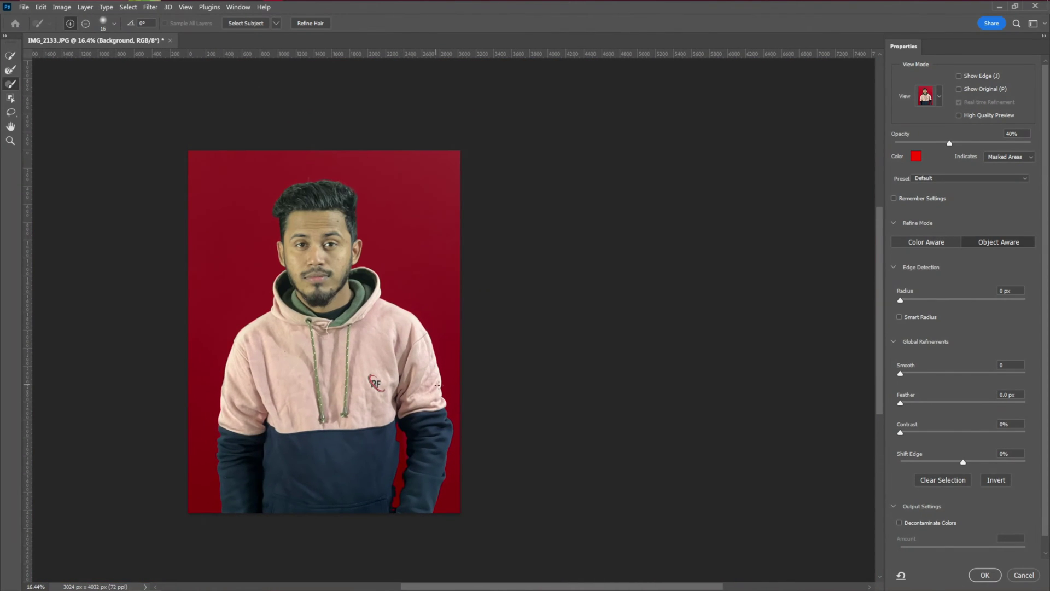
left_click(983, 575)
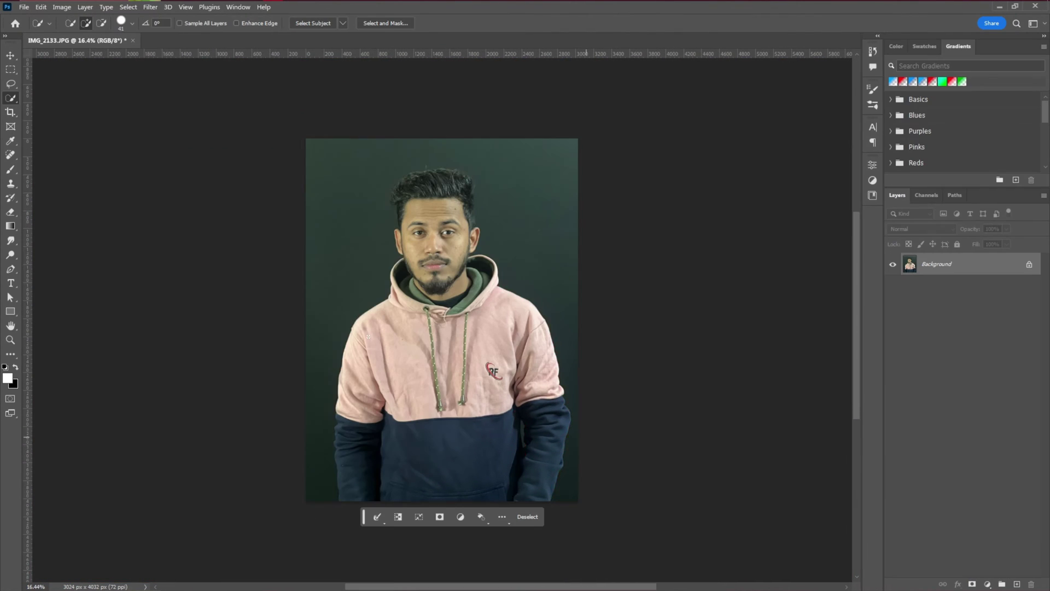
left_click(972, 584)
Contract the layer mask with the Minimum filter, using a radius of 1.6 pixels and Roundness preserved
scroll(522, 308, "up", 5)
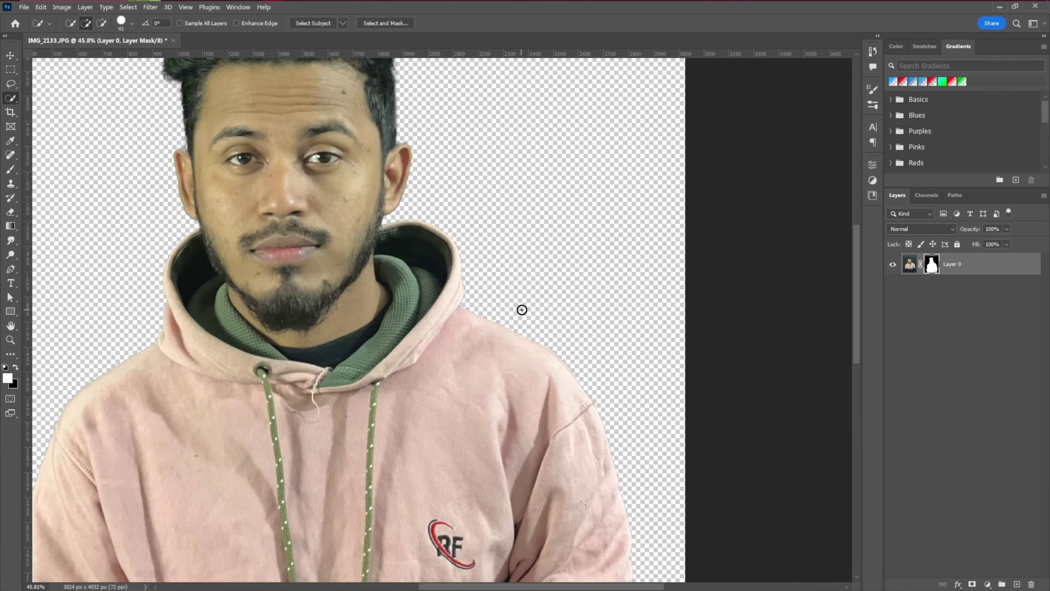
scroll(448, 300, "up", 4)
scroll(417, 284, "down", 6)
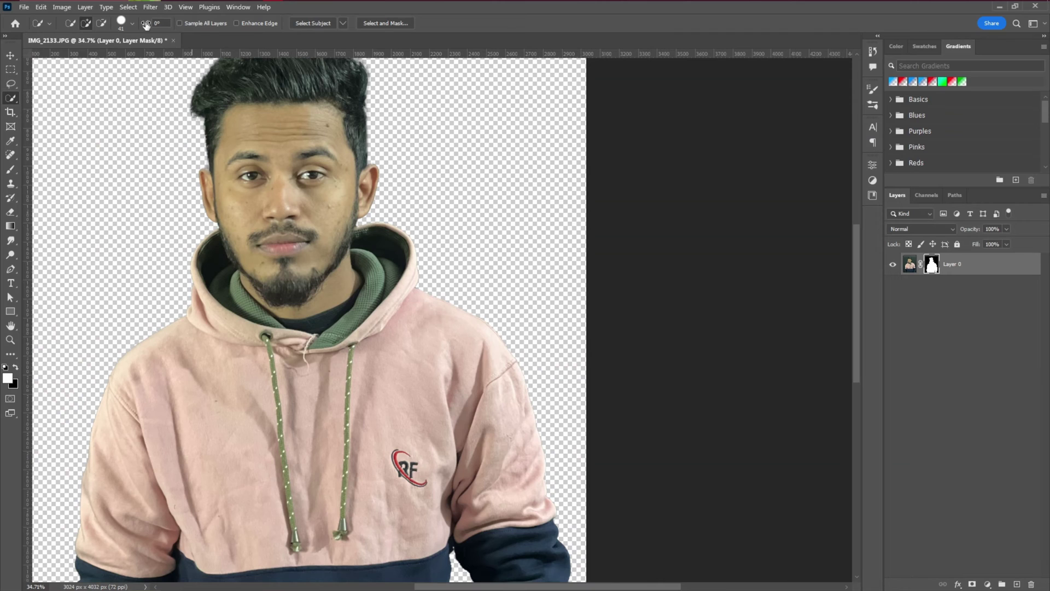
left_click(145, 9)
mouse_move(183, 243)
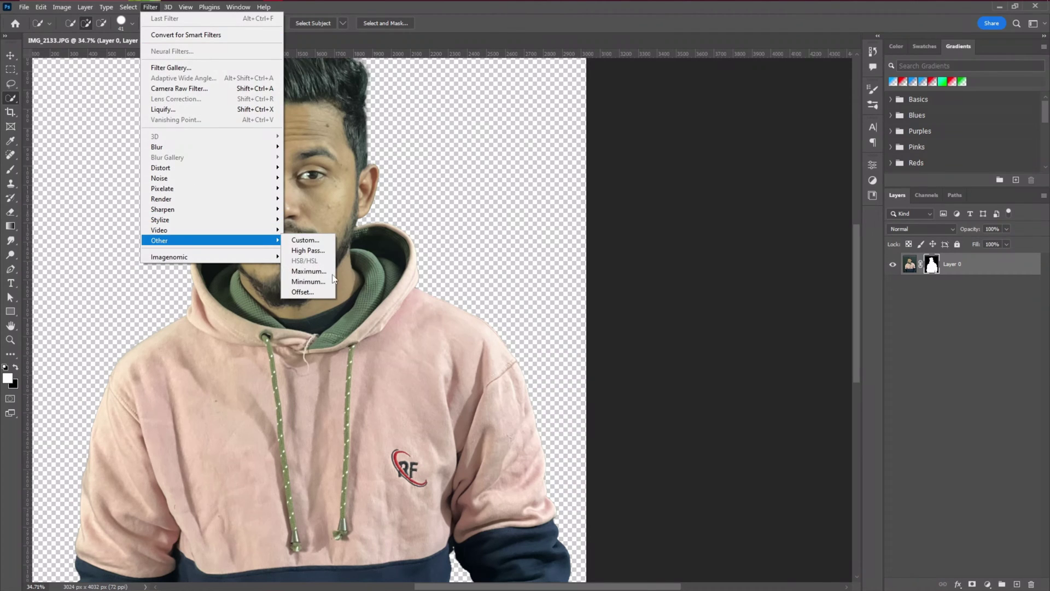
left_click(309, 282)
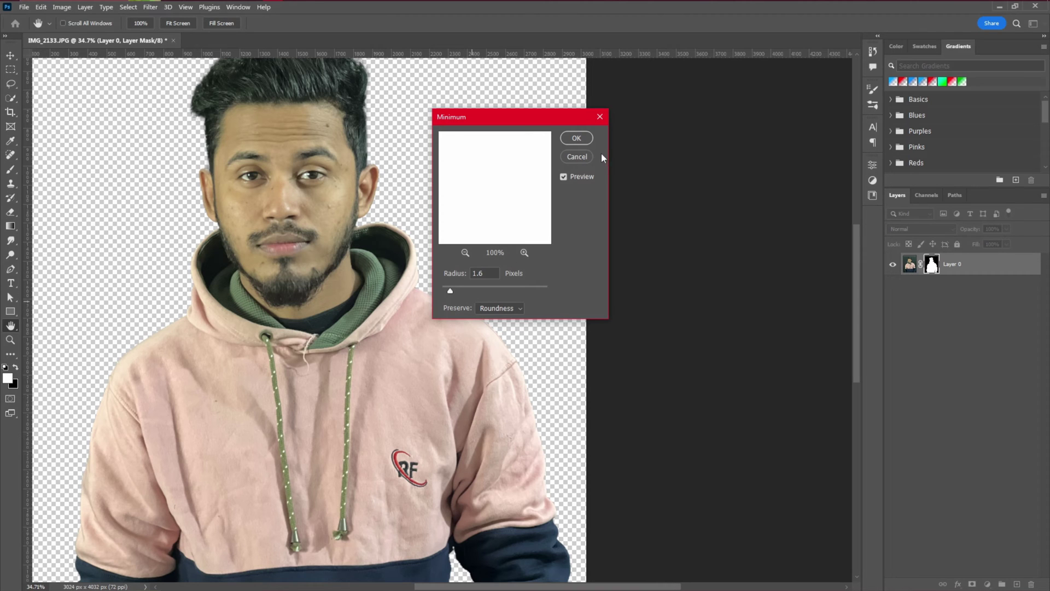
left_click(577, 138)
key("w")
scroll(308, 274, "down", 3)
scroll(308, 275, "down", 2)
scroll(308, 275, "up", 1)
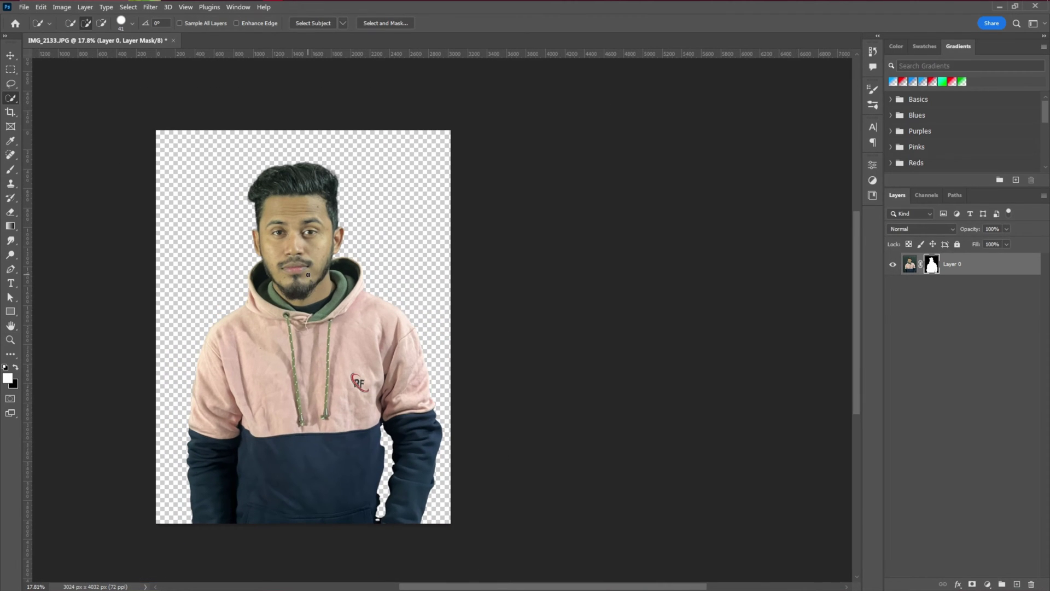
Make the image of the portrait layer active instead of its mask, with the face in close view
left_click(7, 55)
scroll(275, 251, "up", 8)
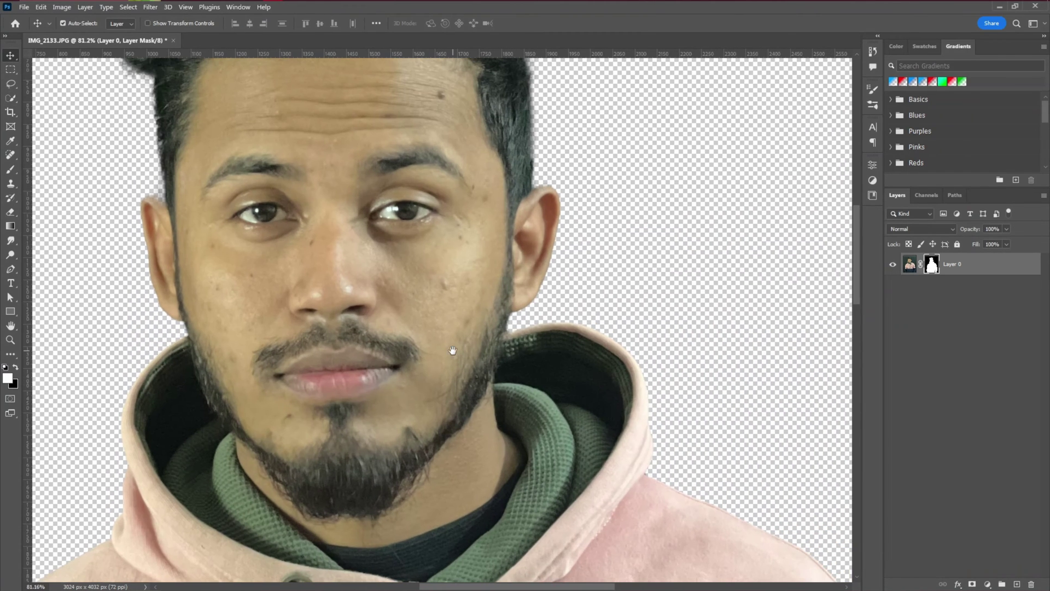
left_click(911, 265)
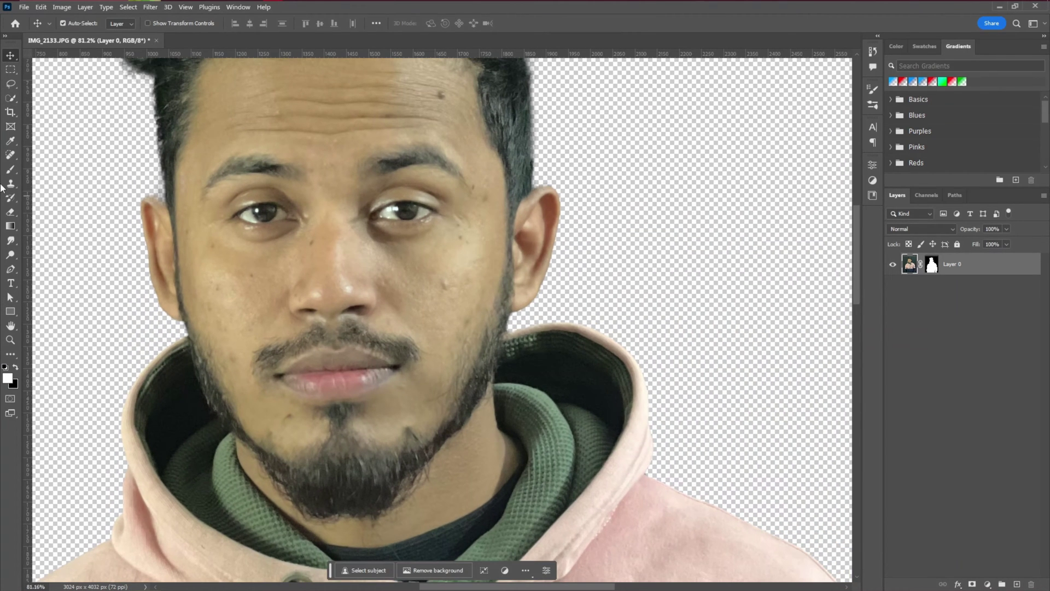
left_click(15, 170)
scroll(454, 304, "up", 2)
right_click(441, 297, "alt")
left_click(445, 277)
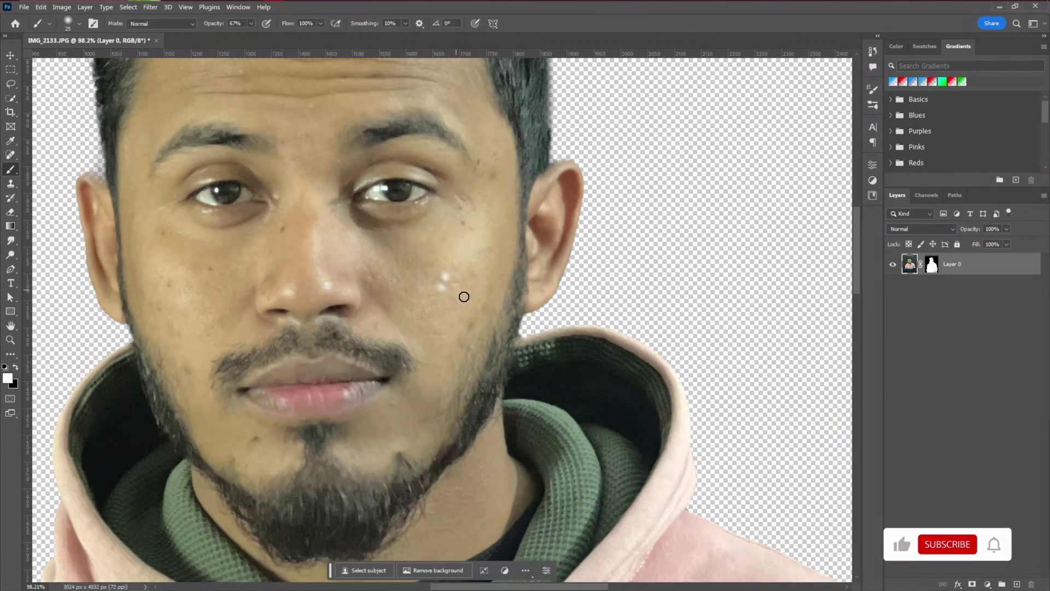
key("ctrl+z")
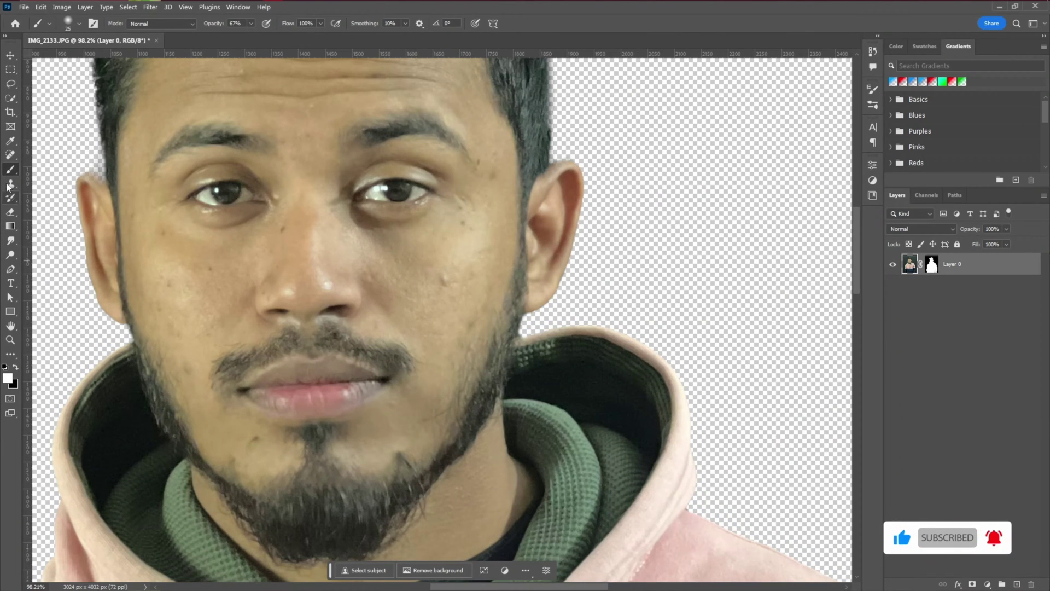
Remove the small blemishes on the cheeks and around the eyes with the content-aware Spot Healing Brush
left_click(11, 155)
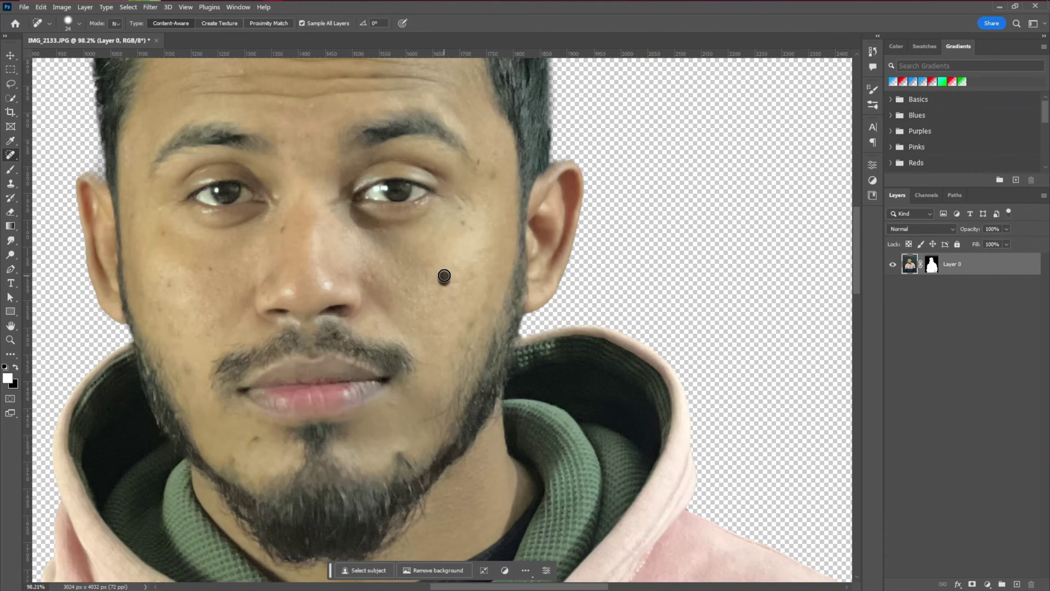
scroll(447, 302, "up", 1)
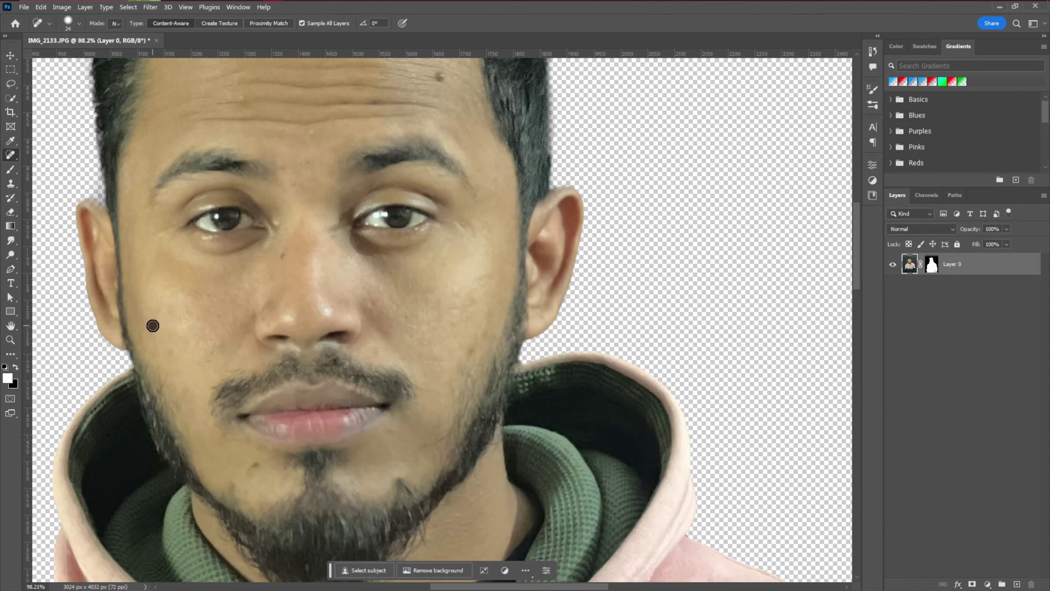
scroll(161, 325, "down", 1)
scroll(213, 324, "down", 2)
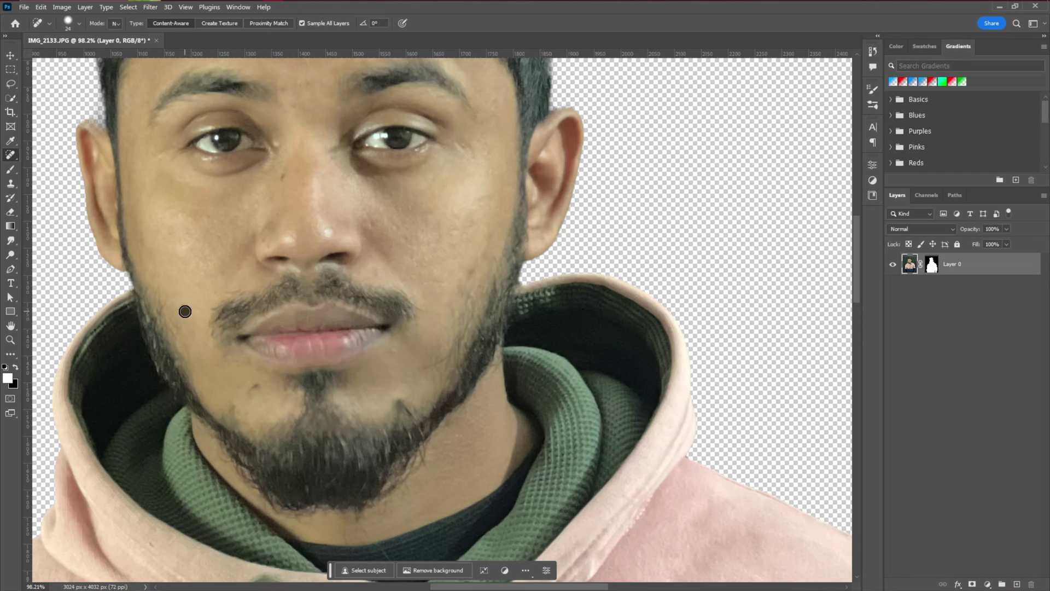
scroll(323, 192, "up", 5)
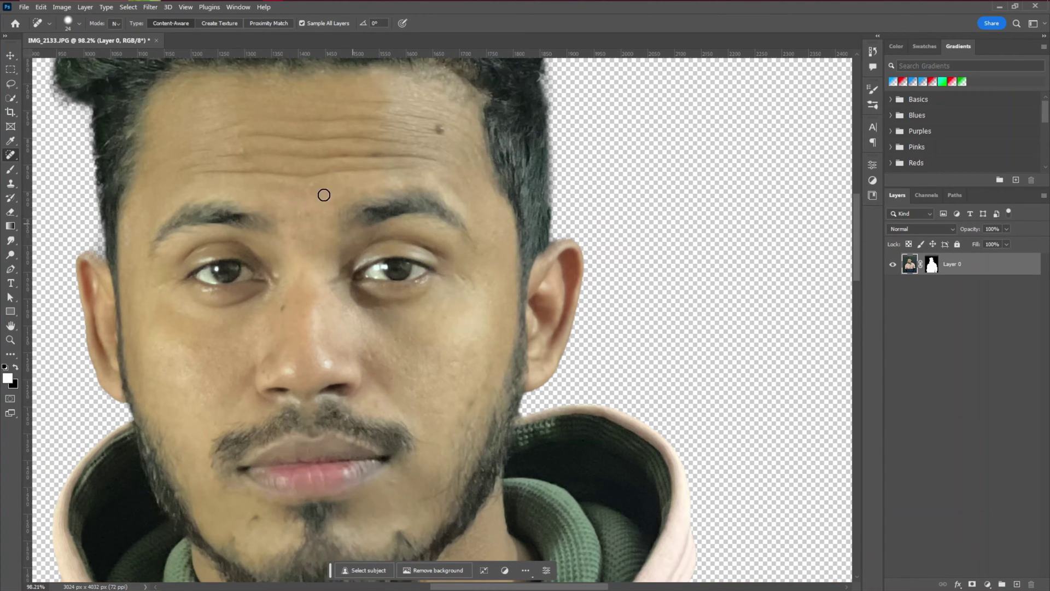
scroll(422, 347, "down", 4)
scroll(396, 377, "down", 5)
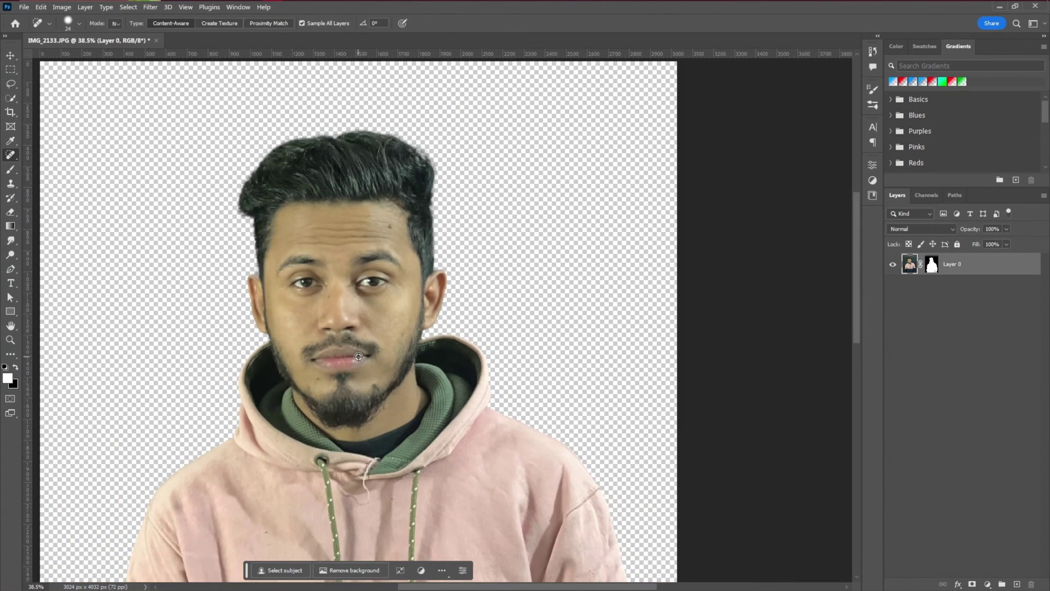
Add a new empty layer above the masked portrait
left_click(989, 584)
key("v")
left_click(1017, 584)
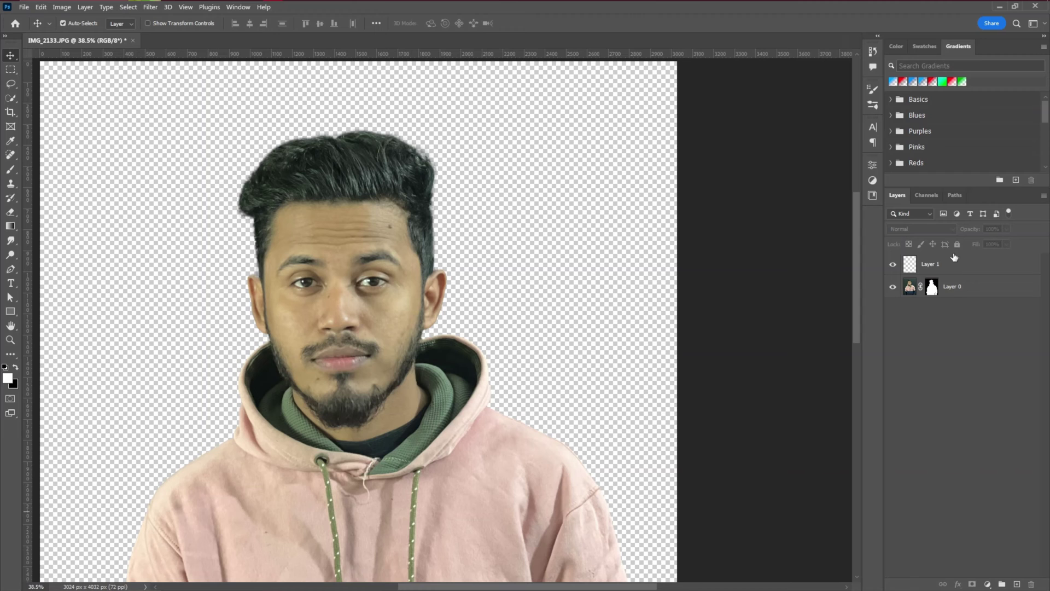
Set the Brush opacity to 6% and paint sampled skin colour over the forehead on the new layer
left_click(11, 170)
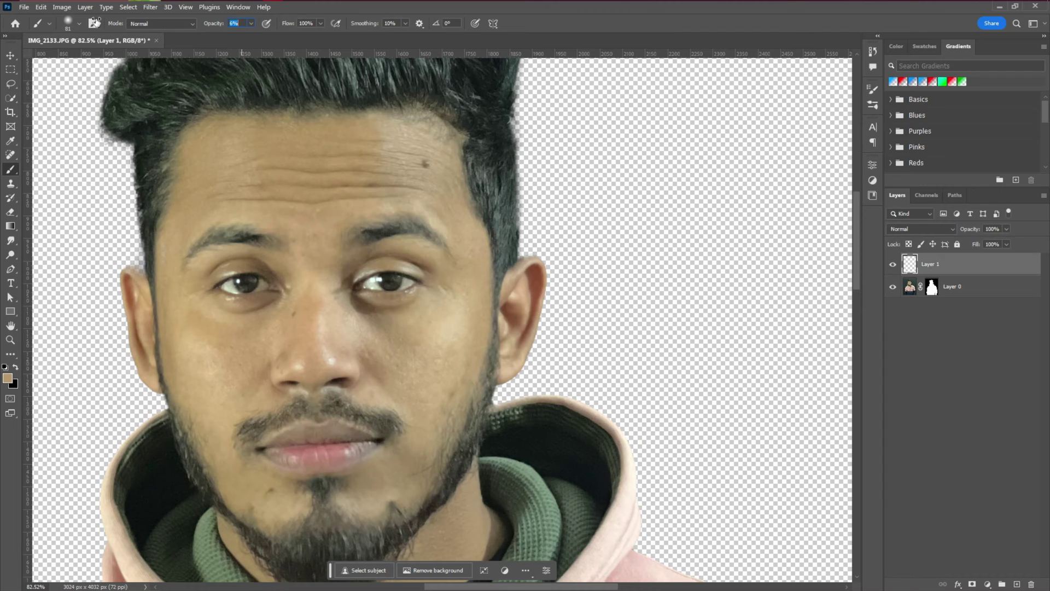
right_click(338, 195, "alt")
left_click(323, 165)
right_click(298, 196, "alt")
Vary the brush size and paint the sampled skin colour over the nose, under-eye areas and cheeks to even out the face
scroll(181, 329, "up", 1)
key("bracketleft")
key("bracketleft")
key("bracketleft")
key("bracketleft")
key("bracketright")
key("bracketright")
key("bracketright")
key("bracketright")
scroll(432, 228, "down", 1)
scroll(366, 308, "up", 3)
left_click_drag(354, 294, 332, 294)
scroll(363, 297, "down", 1)
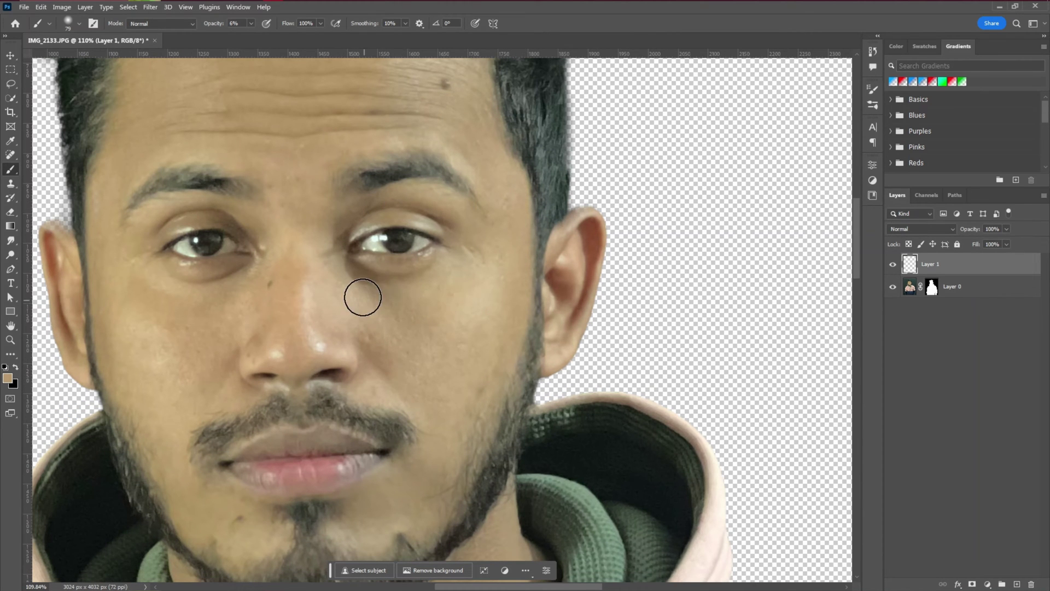
scroll(216, 340, "down", 4)
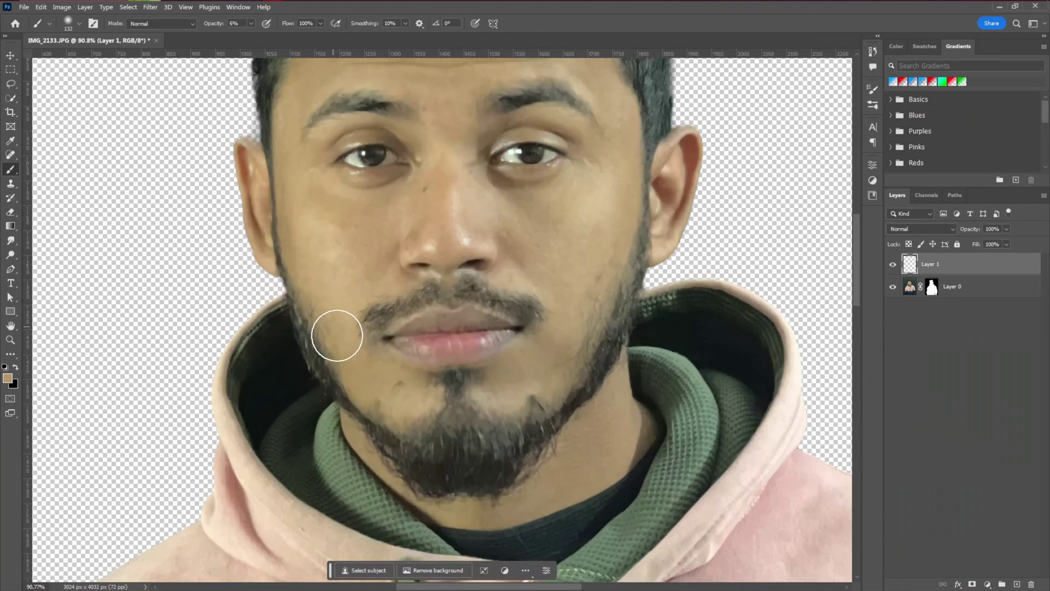
scroll(554, 323, "up", 3)
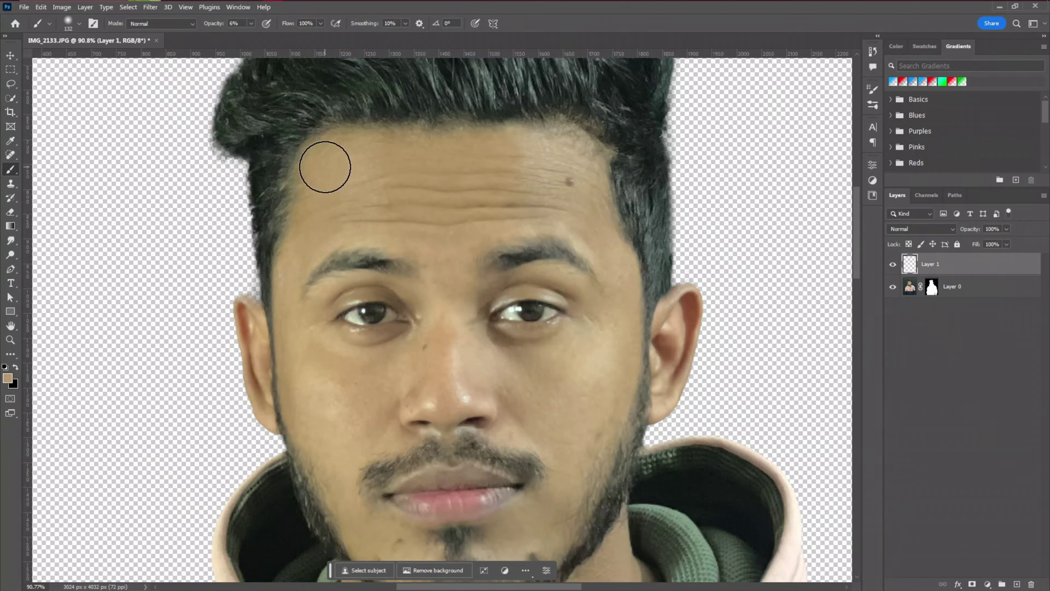
Add another empty layer on top, sample the hoodie's light pink as brush colour and set the Brush opacity to 7%
scroll(307, 280, "down", 6)
scroll(523, 389, "up", 1)
scroll(437, 367, "down", 7)
scroll(431, 365, "up", 3)
scroll(388, 308, "down", 1)
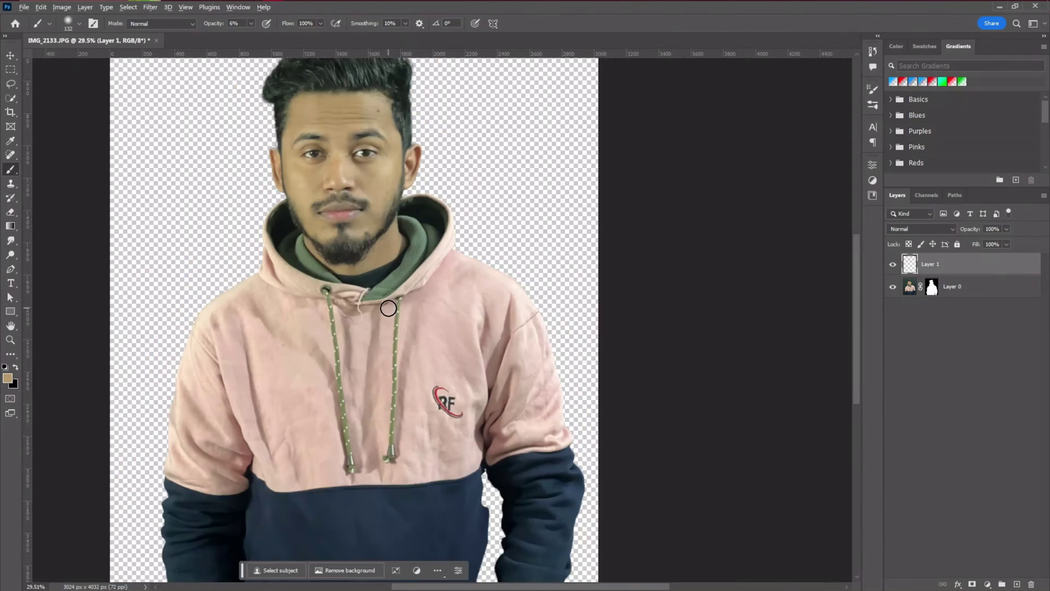
scroll(388, 308, "down", 2)
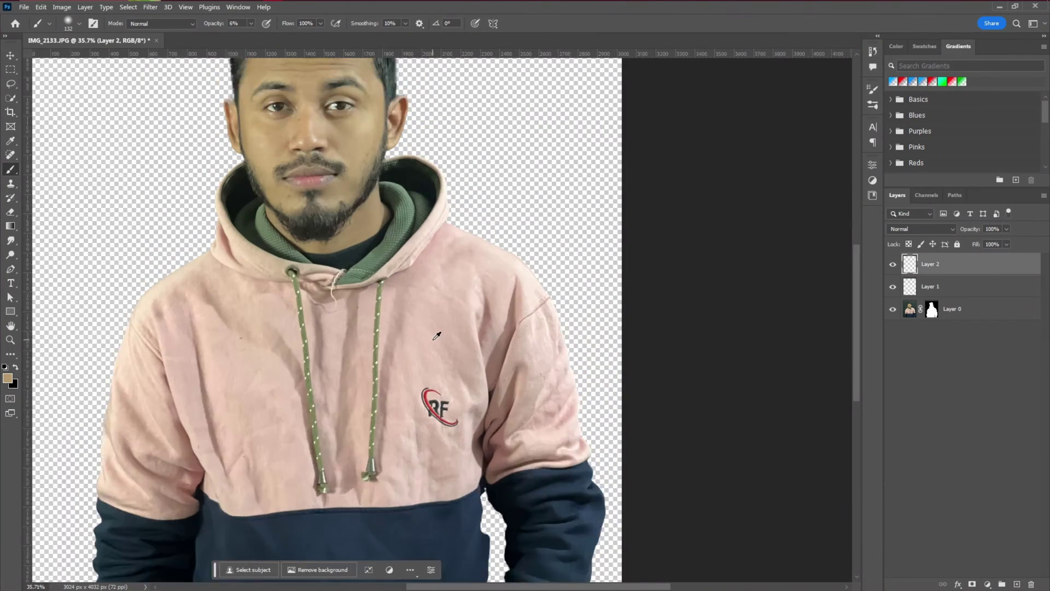
scroll(432, 338, "up", 3)
left_click(409, 332, "alt")
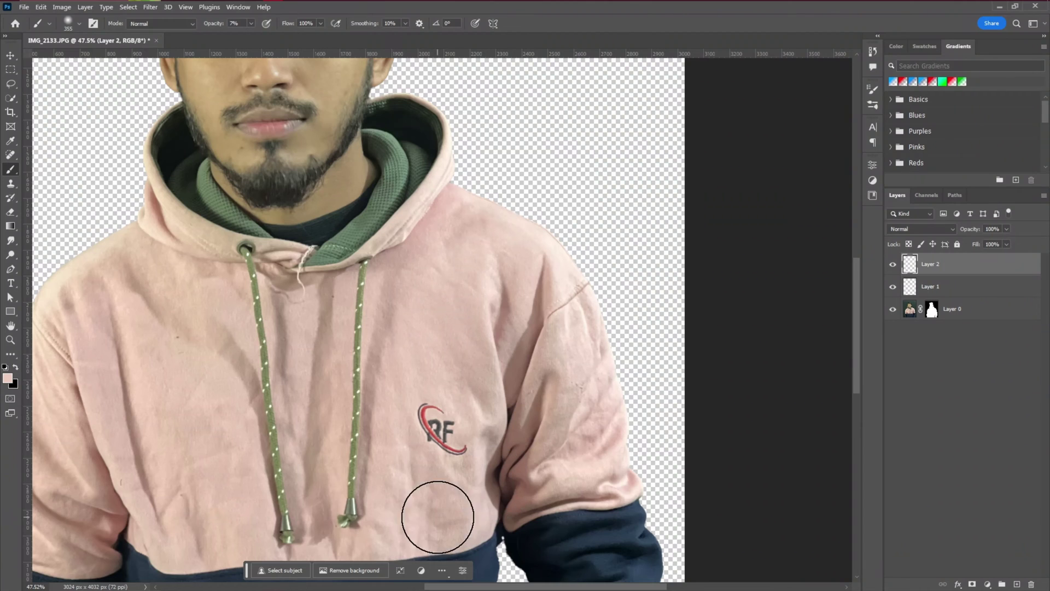
Paint the sampled pink over the hoodie's chest around the RF logo and the area below it
scroll(437, 517, "down", 1)
scroll(563, 364, "up", 1)
scroll(399, 277, "down", 1)
key("bracketleft")
key("bracketleft")
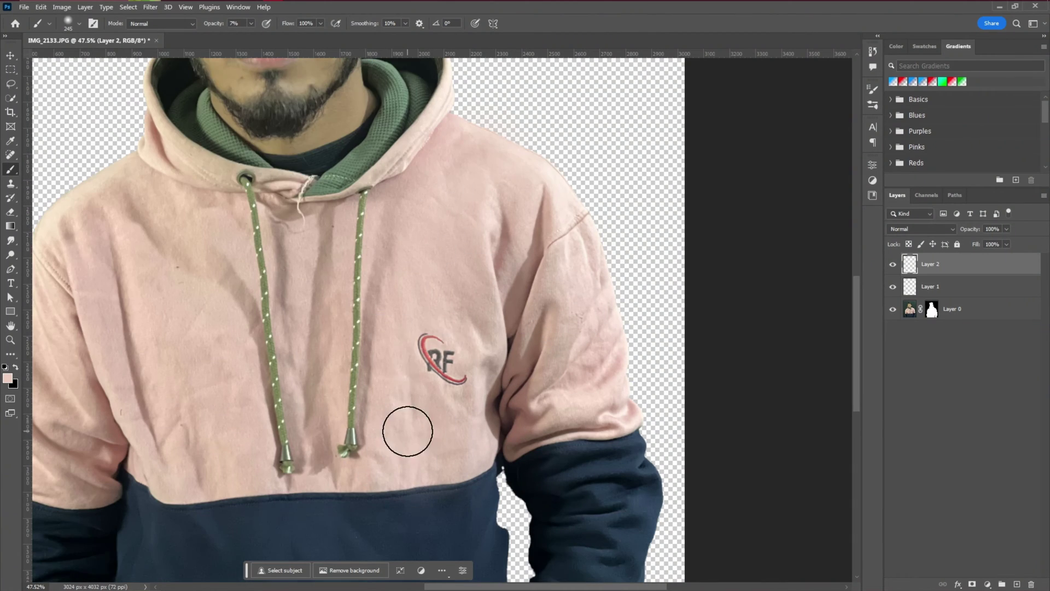
Paint the sampled pink over the folds of the sleeve opposite the logo and the hoodie's lower pink front
scroll(372, 389, "left", 2)
scroll(303, 257, "up", 1)
scroll(181, 427, "down", 1)
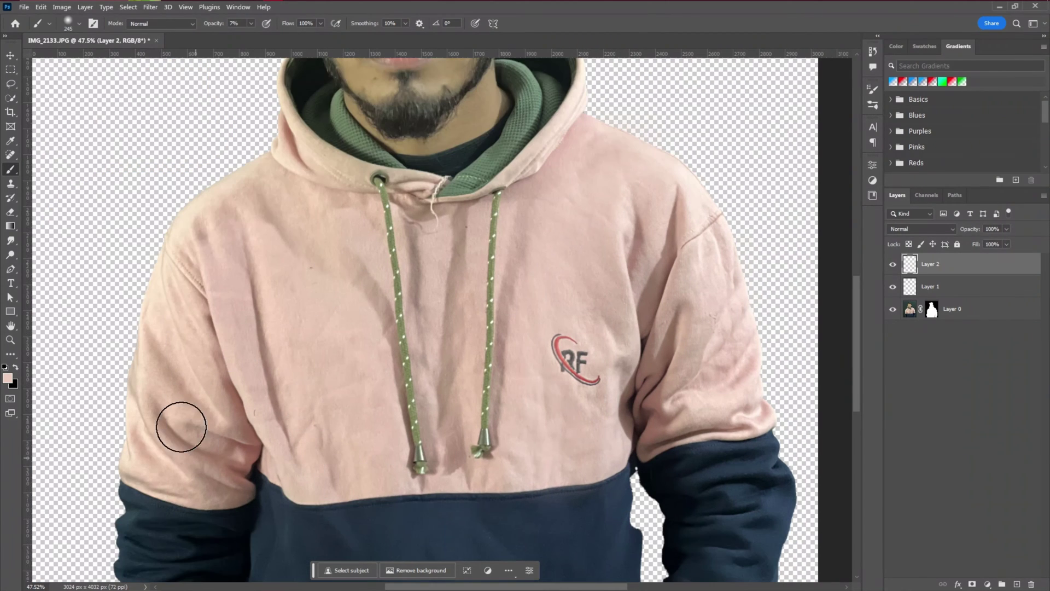
scroll(307, 335, "down", 1)
scroll(158, 405, "up", 1)
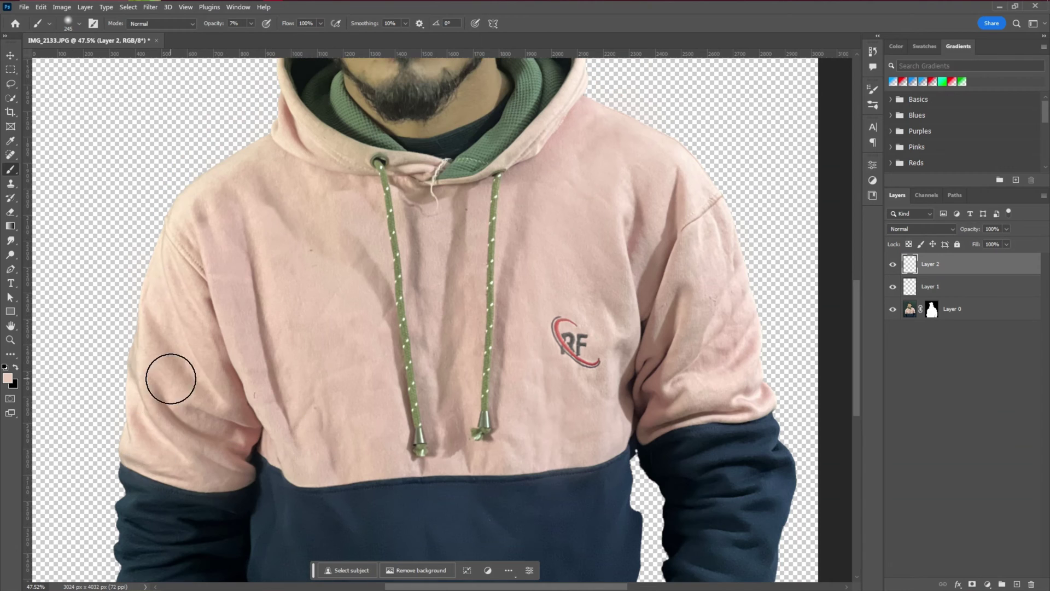
scroll(303, 481, "up", 1)
scroll(286, 277, "up", 1)
scroll(286, 477, "down", 1)
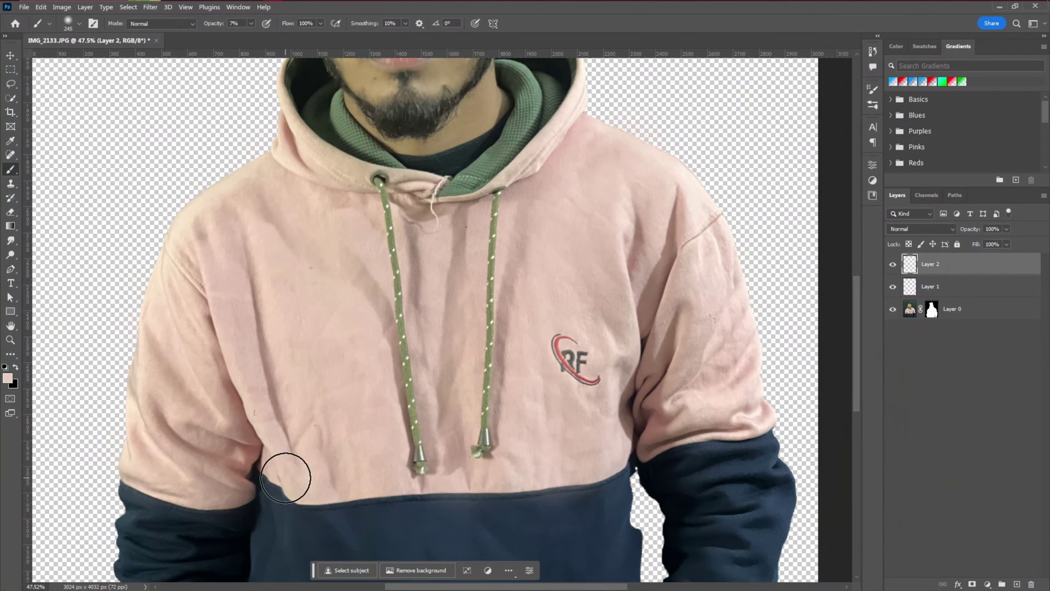
scroll(263, 295, "up", 2)
left_click_drag(607, 272, 425, 386)
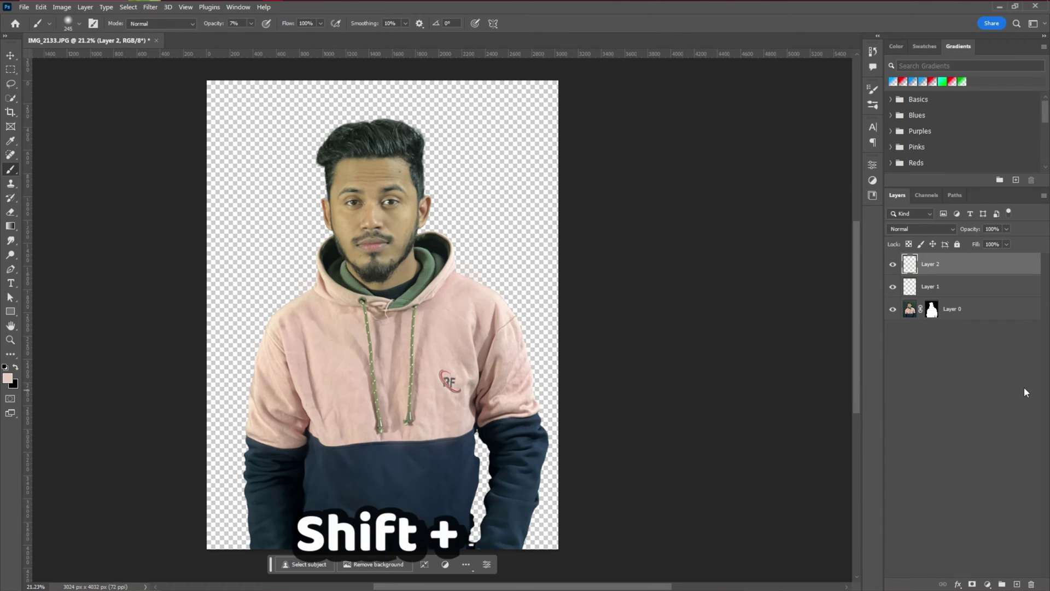
Stamp all visible layers into a new merged layer on top and duplicate that layer
key("ctrl+shift+alt+e")
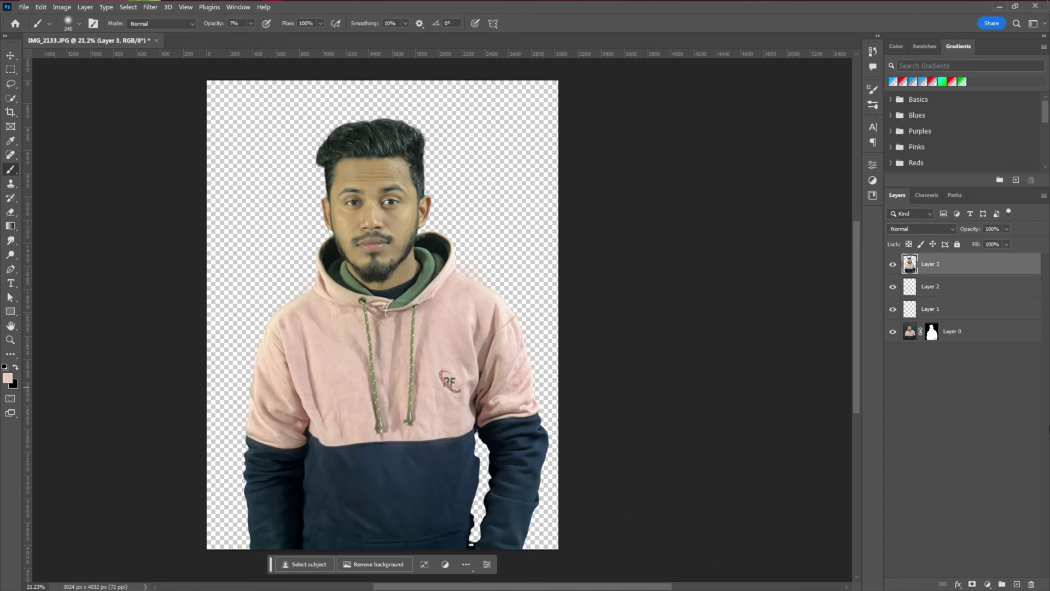
key("ctrl+j")
key("ctrl+z")
key("ctrl+j")
Invert the colours of the duplicated layer and set its blend mode to Vivid Light
key("ctrl+i")
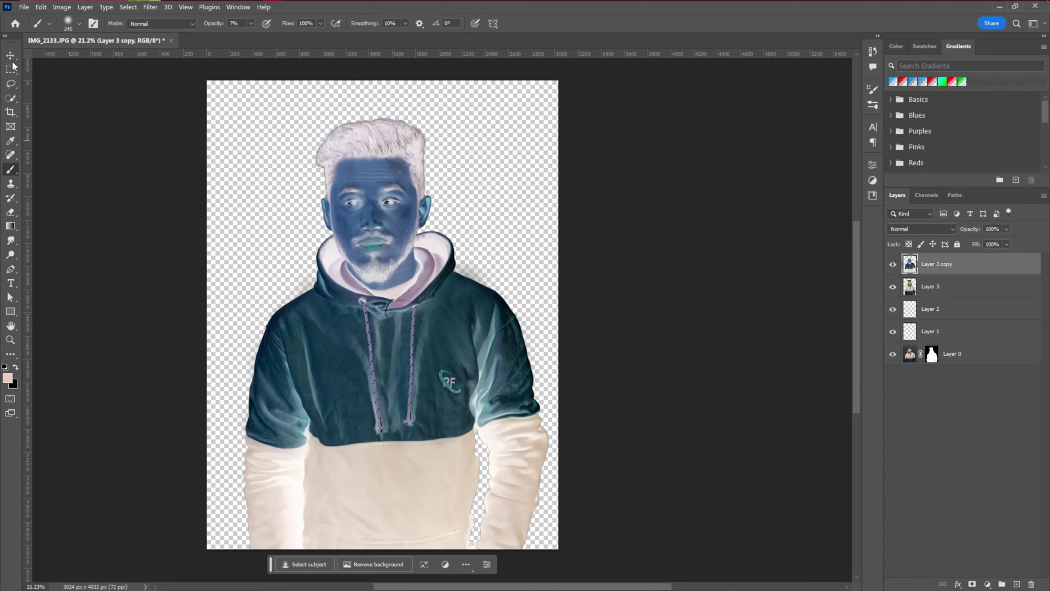
left_click(920, 229)
left_click(911, 385)
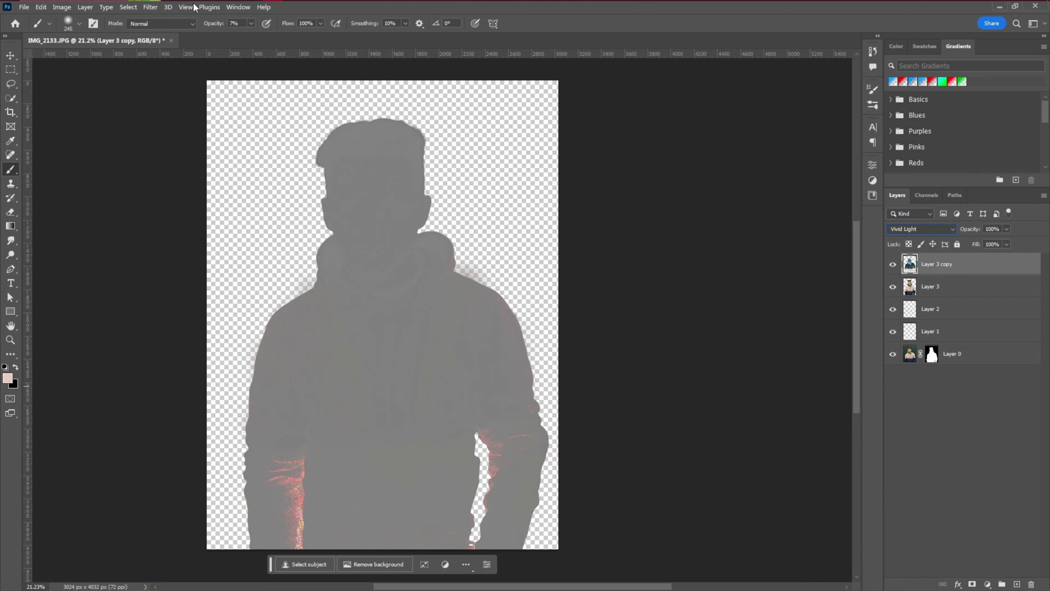
Apply the High Pass filter to the inverted copy, raising its radius slightly while checking the face up close
left_click(150, 7)
mouse_move(216, 241)
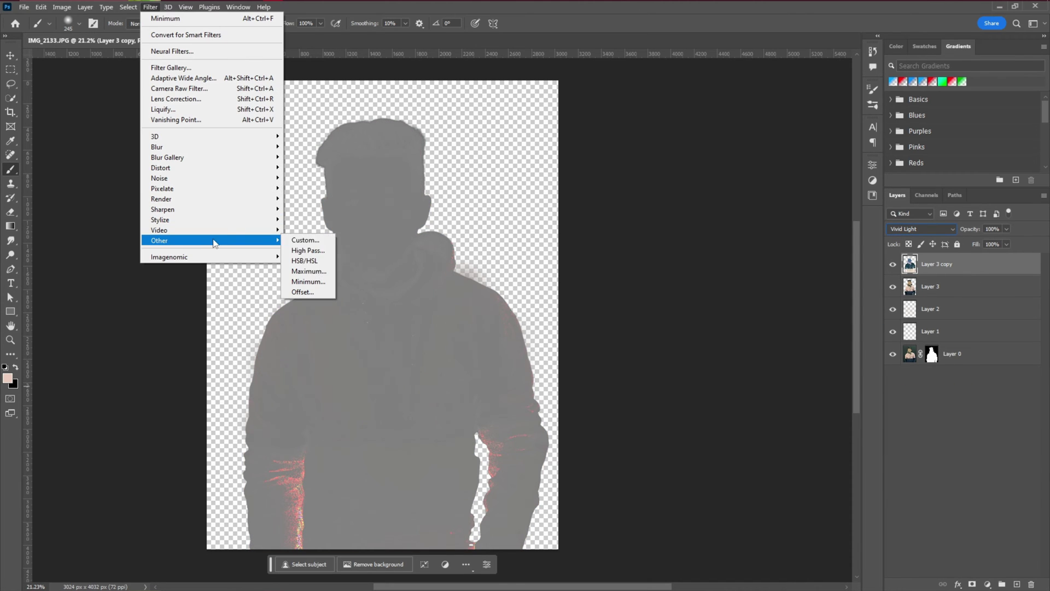
left_click(307, 251)
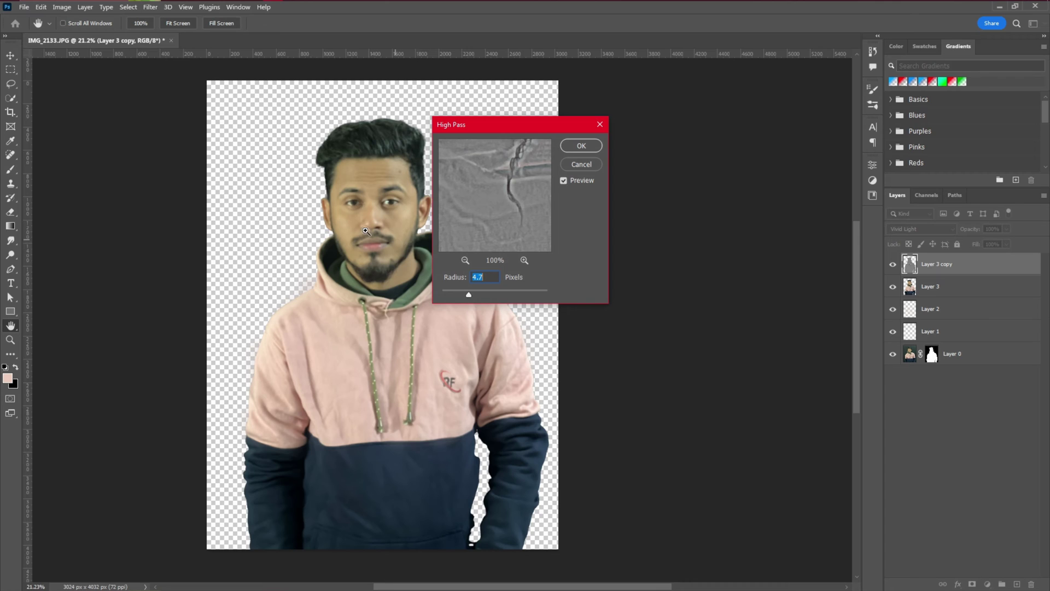
scroll(392, 270, "up", 4)
left_click_drag(392, 270, 272, 310)
left_click_drag(468, 294, 476, 296)
left_click(592, 150)
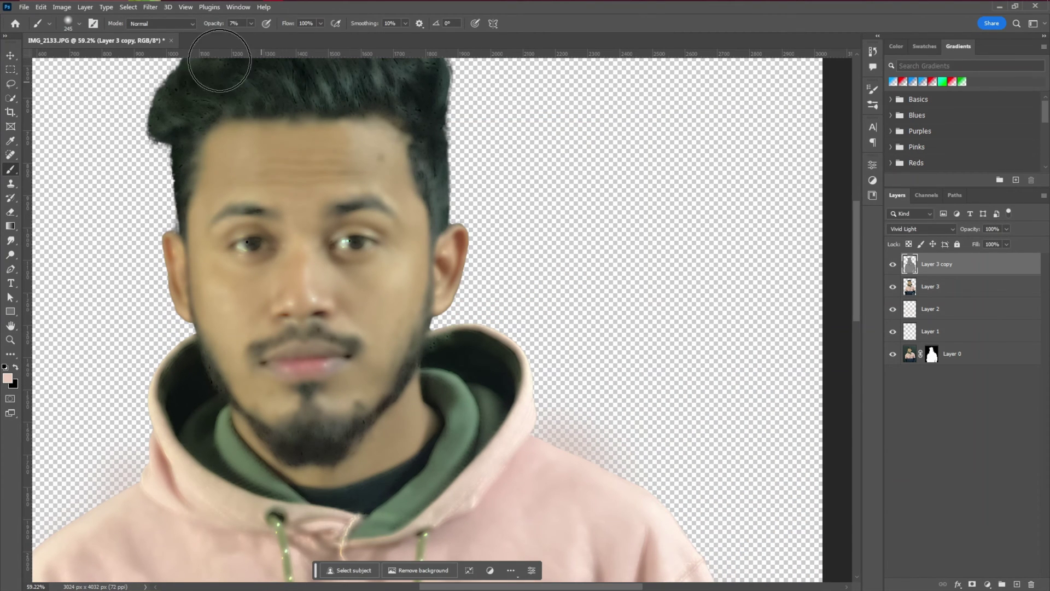
Apply a Gaussian Blur with a radius of 4.4 pixels to the inverted copy
left_click(149, 8)
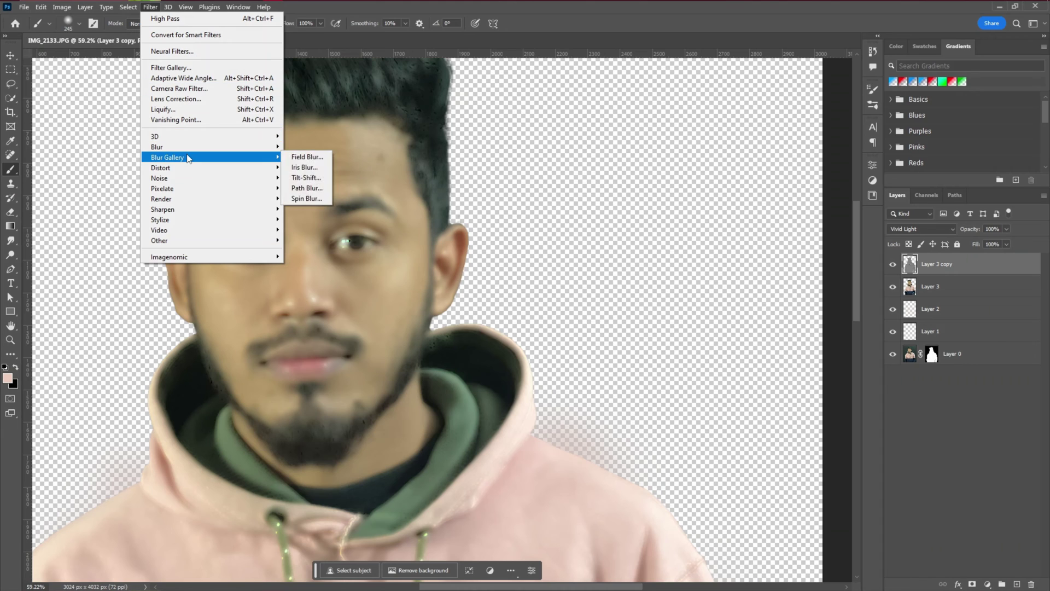
mouse_move(241, 147)
left_click(313, 188)
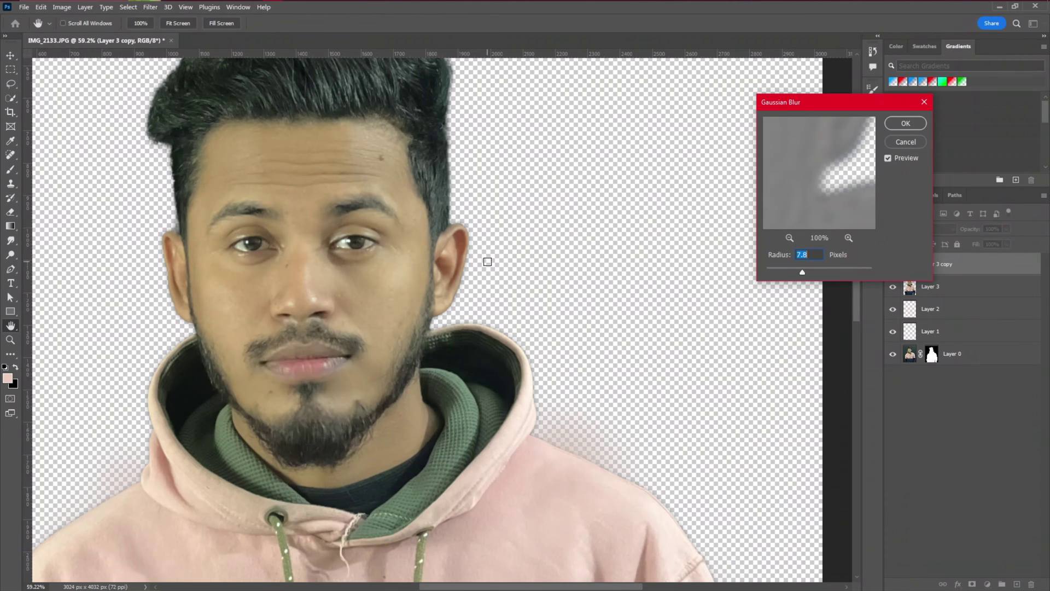
left_click(786, 270)
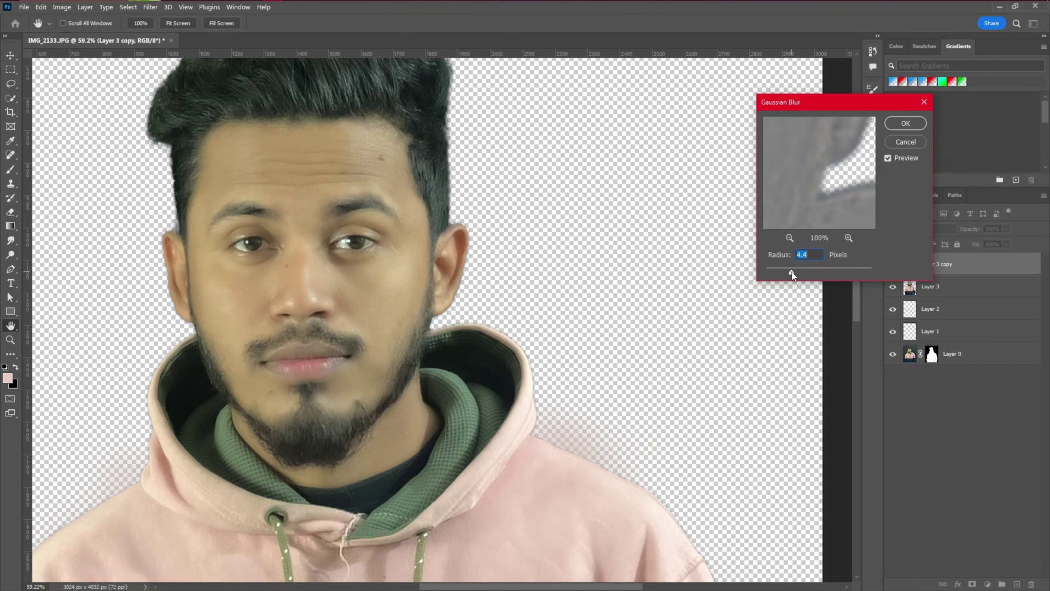
left_click(906, 124)
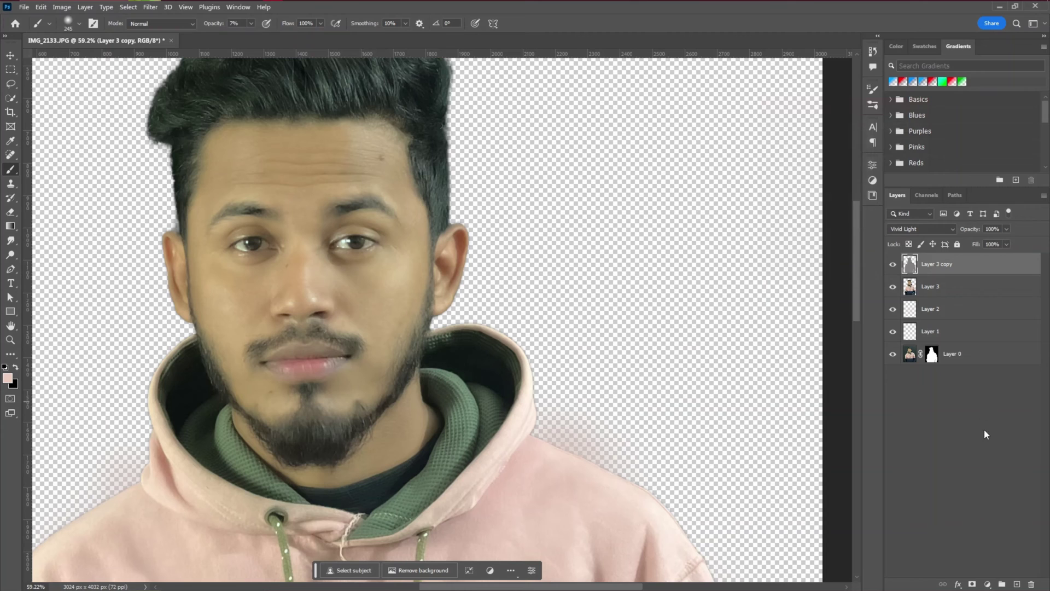
Add a black mask to the blurred copy and paint white at 33% brush opacity over the forehead, nose and lower face
left_click(973, 584, "alt")
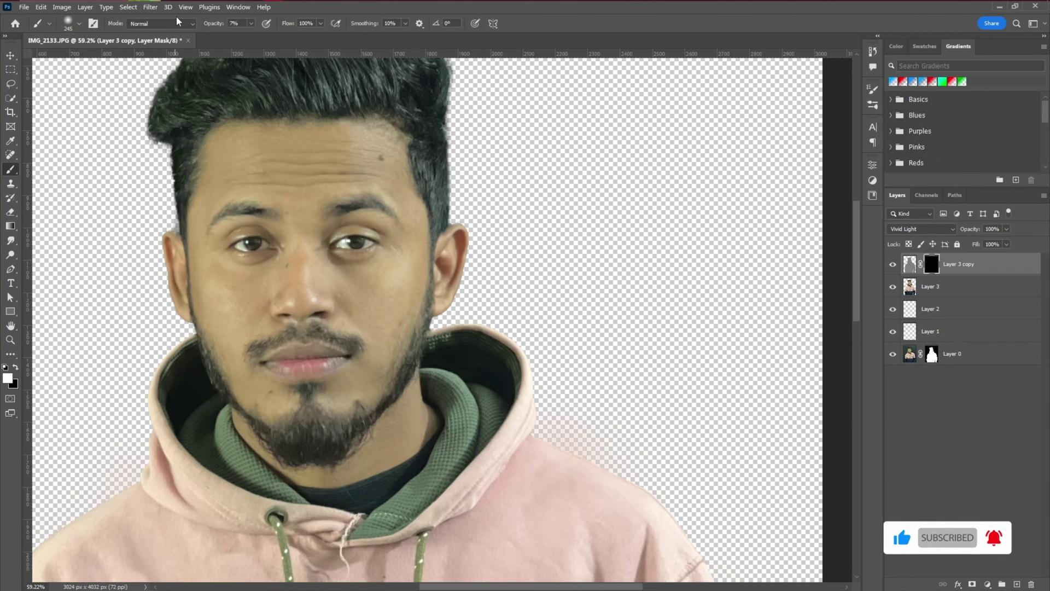
left_click_drag(209, 27, 230, 28)
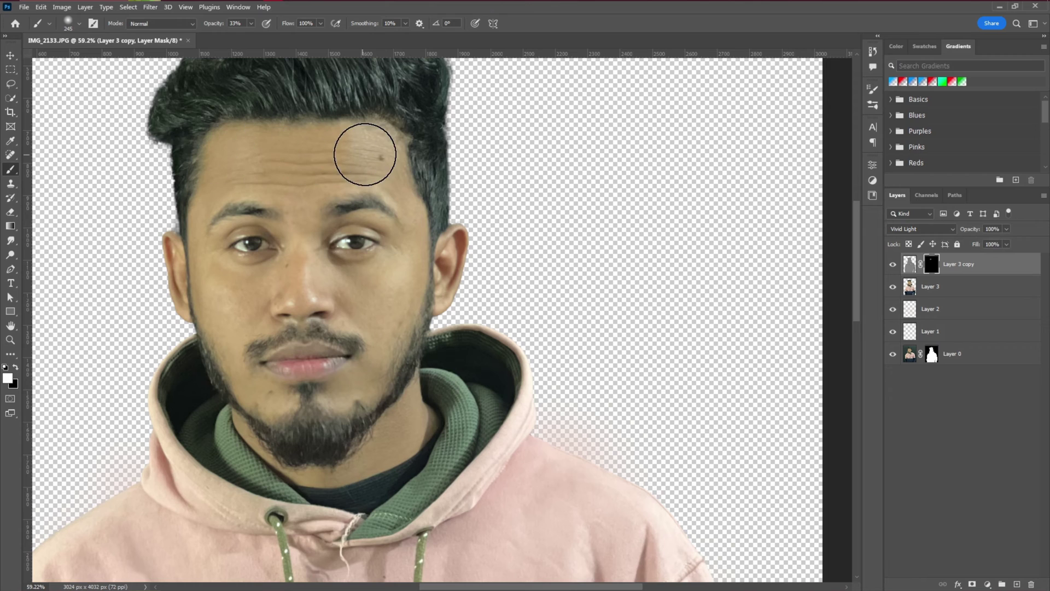
right_click(300, 271, "alt")
left_click_drag(299, 268, 281, 267)
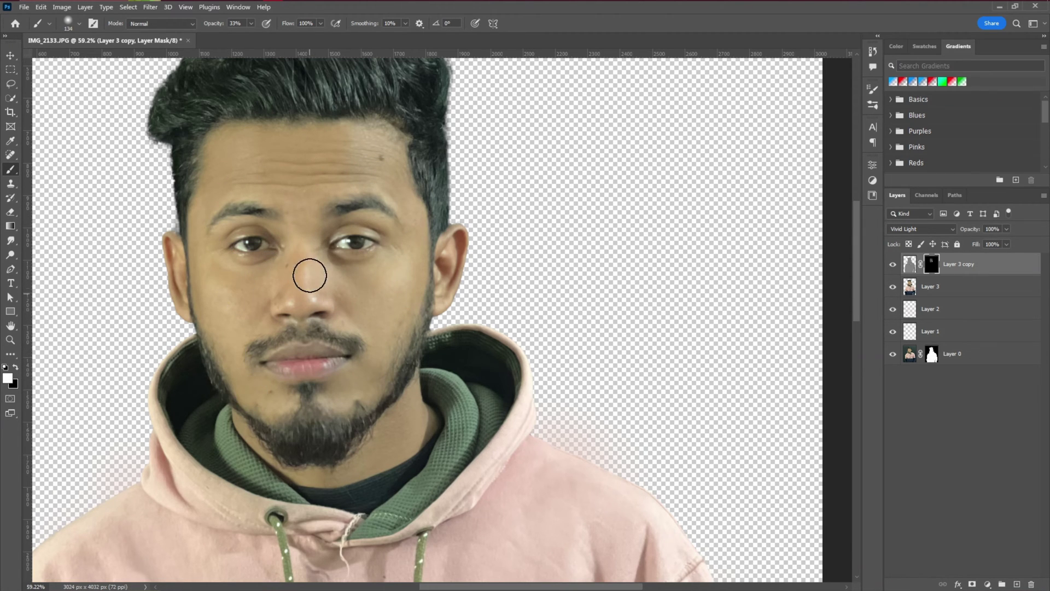
left_click_drag(309, 278, 301, 278)
scroll(270, 330, "down", 4)
scroll(310, 375, "up", 5)
scroll(482, 213, "up", 1)
scroll(378, 306, "down", 2)
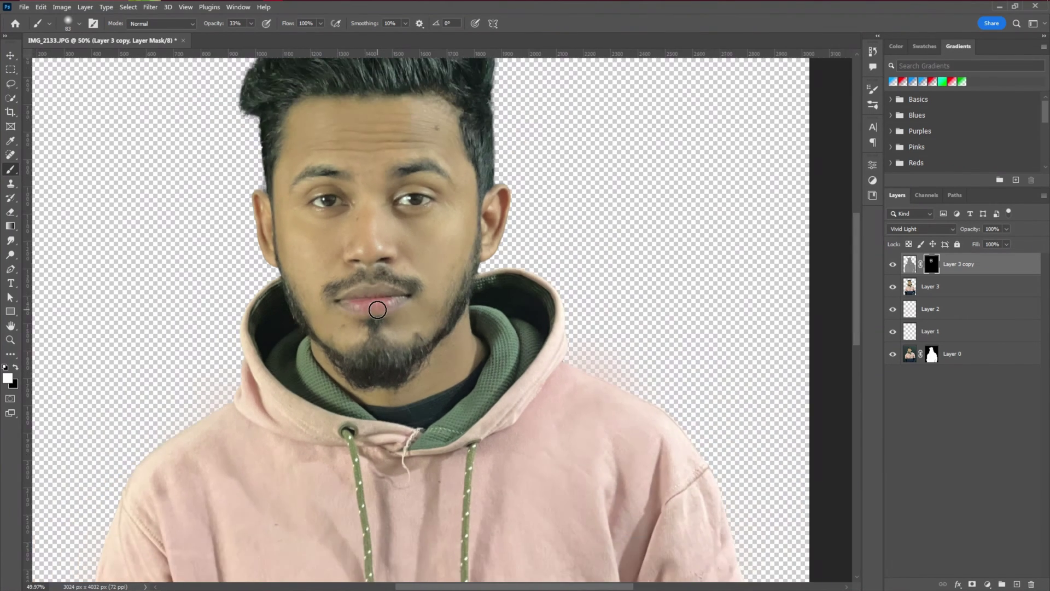
scroll(377, 310, "down", 3)
scroll(391, 224, "up", 2)
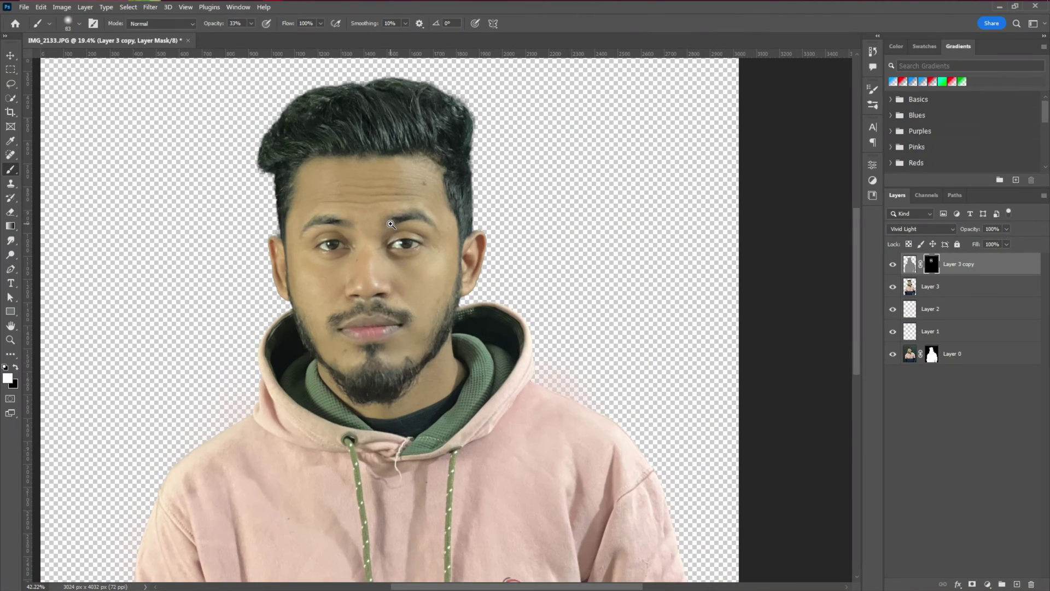
scroll(391, 224, "down", 3)
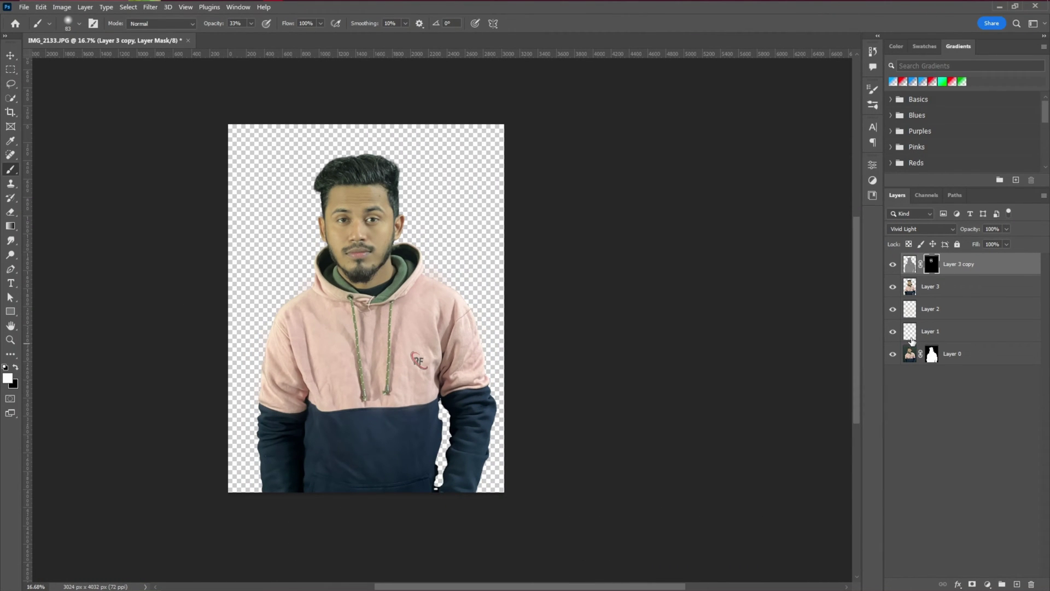
Stamp all visible layers into a new top layer and convert it to a smart object
left_click_drag(911, 341, 913, 343)
key("ctrl+shift+alt+e")
right_click(977, 261)
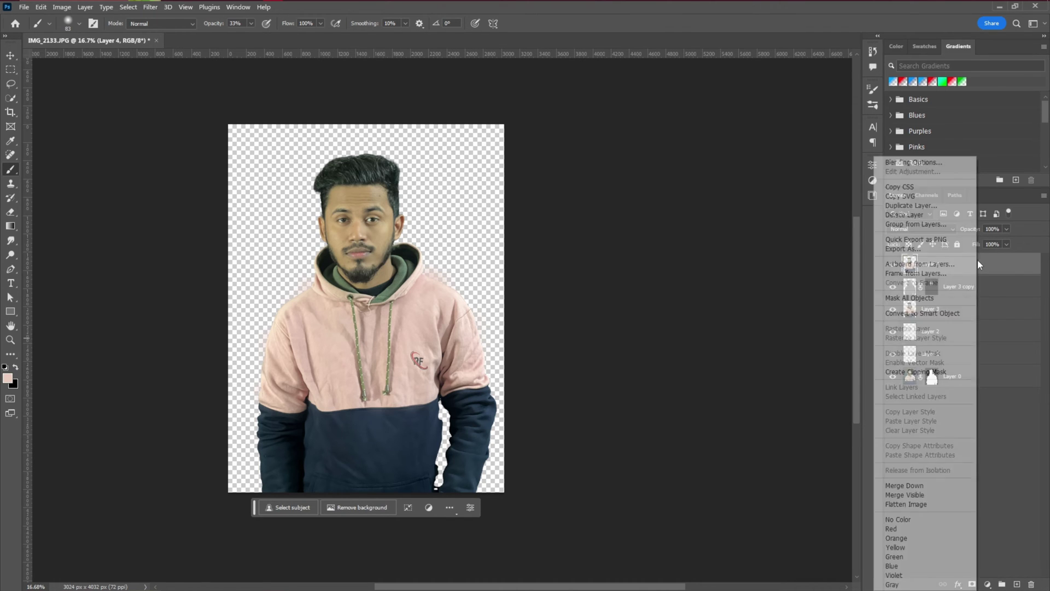
left_click(914, 275)
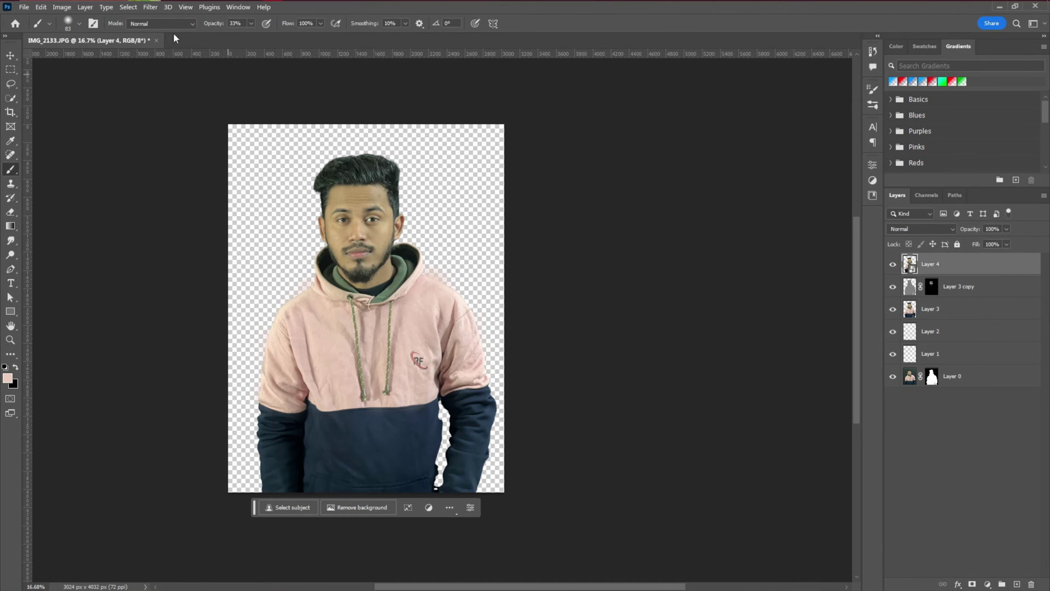
Open the Camera Raw Filter and set Highlights +48, Shadows -76, Blacks -21, Texture +15, Clarity +15 and Dehaze +7
left_click(150, 7)
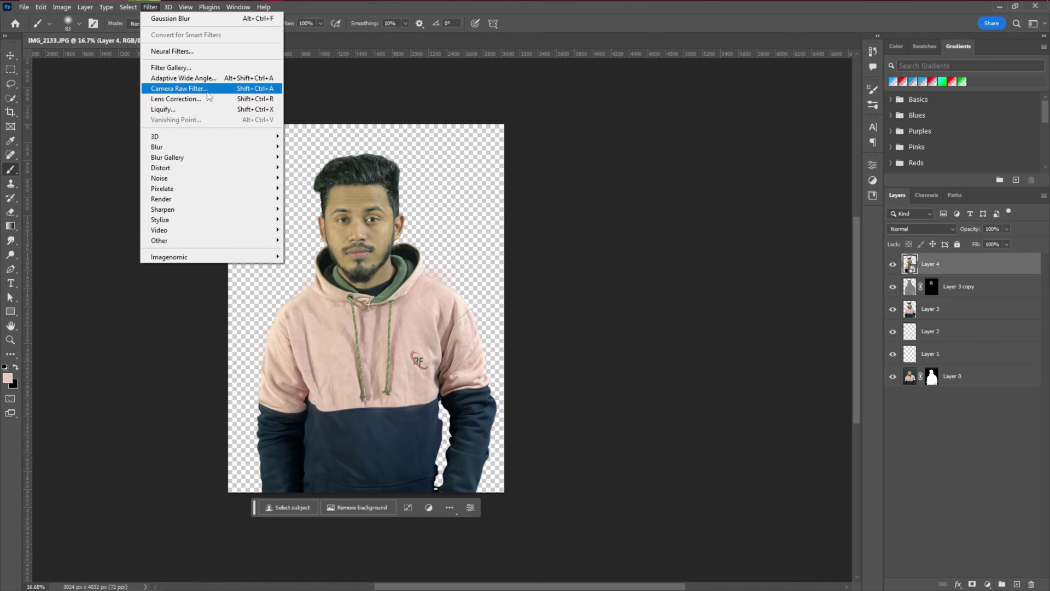
left_click(181, 88)
left_click_drag(872, 293, 828, 310)
left_click_drag(872, 343, 881, 370)
mouse_move(873, 386)
left_mouse_down()
mouse_move(881, 387)
mouse_move(877, 403)
left_mouse_up()
left_click_drag(886, 293, 898, 293)
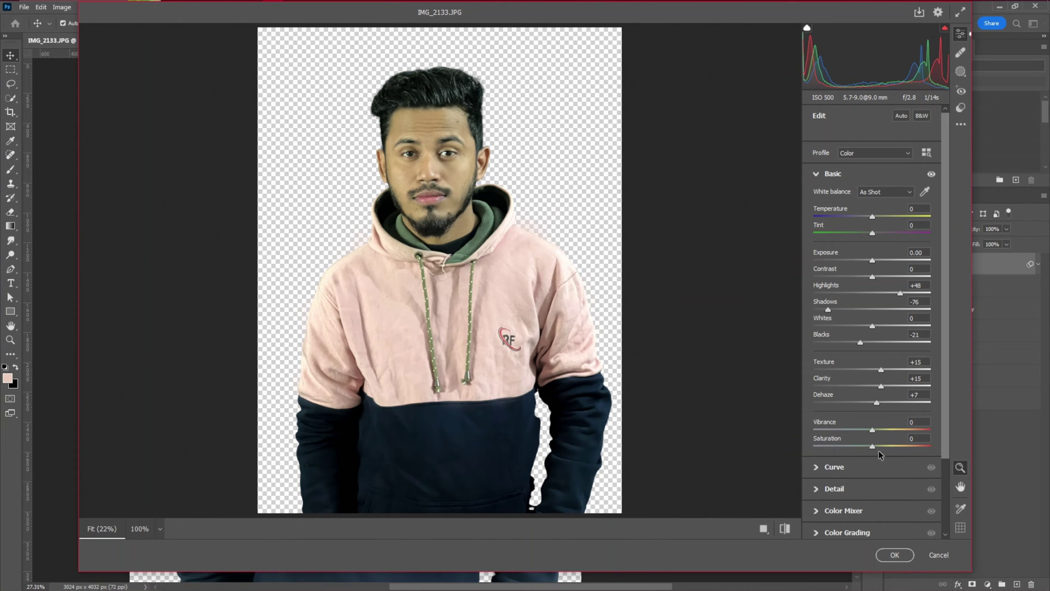
In the Detail settings, set Sharpening to 62, Noise Reduction to 27 and Color Noise Reduction to 100
left_click(852, 481)
left_click(832, 244)
left_click(836, 265)
left_click(930, 287)
left_click(862, 243)
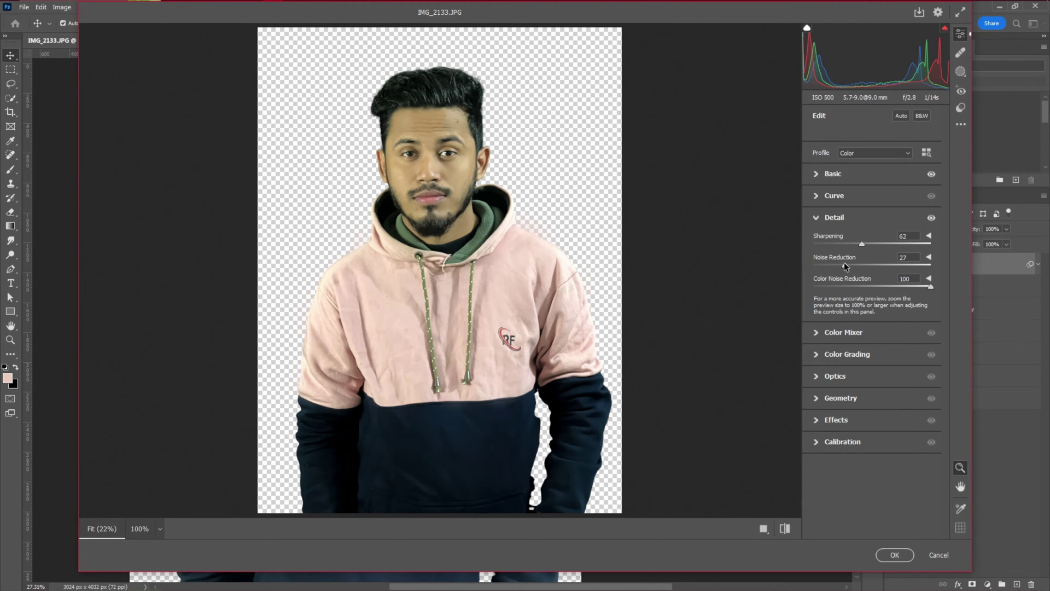
Set Color Mixer saturation to Reds +47, Oranges +7, Yellows +4 and luminance to Reds +16, Oranges +11, Yellows +21, and apply the filter
left_click(846, 332)
left_click_drag(879, 305, 875, 334)
left_click(849, 272)
left_click(886, 273)
left_click_drag(872, 337, 908, 309)
left_click(848, 273)
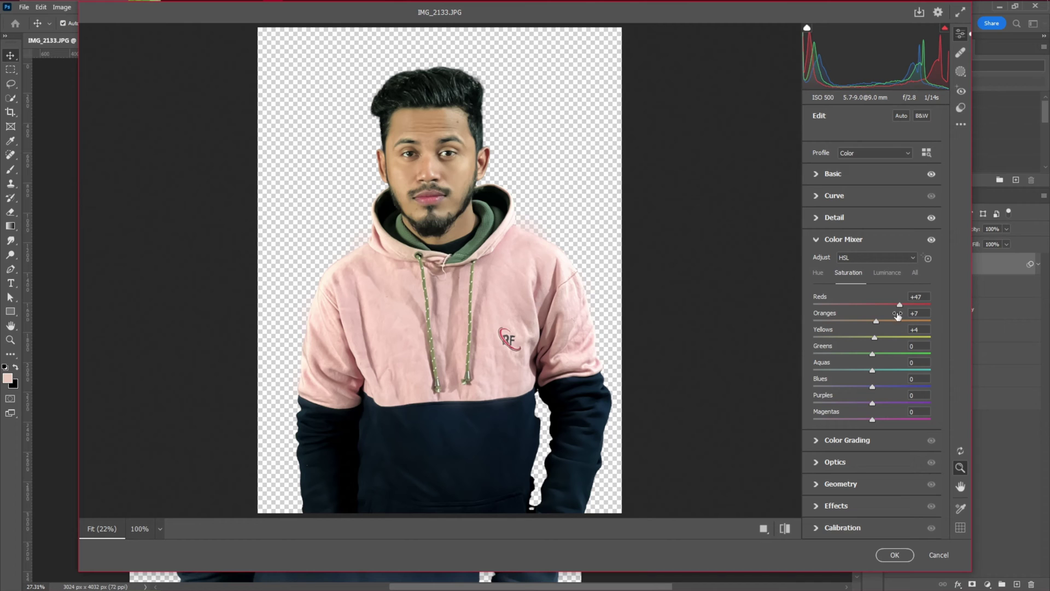
left_click(887, 273)
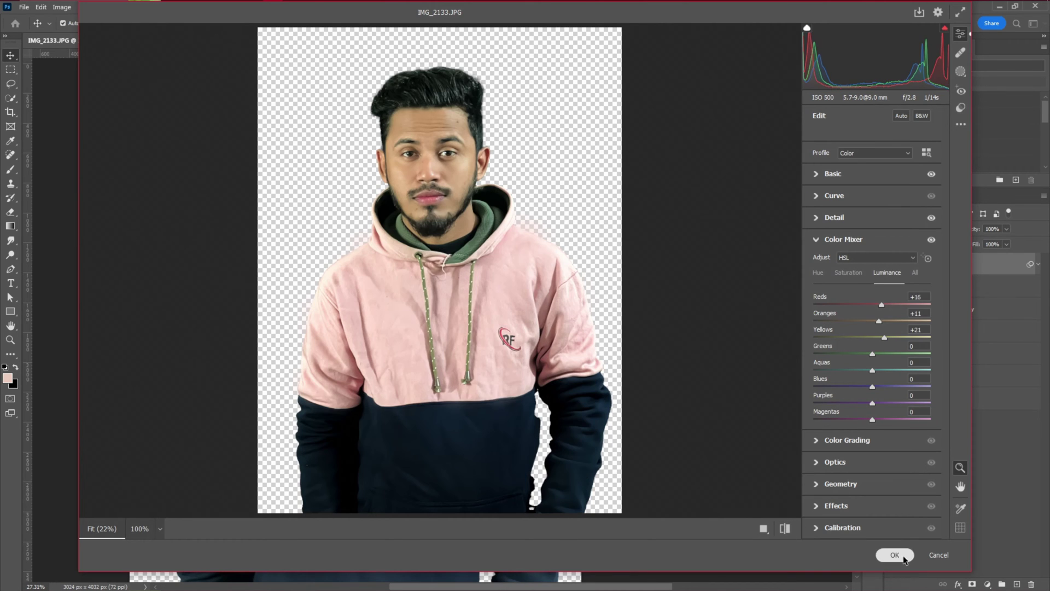
left_click(895, 555)
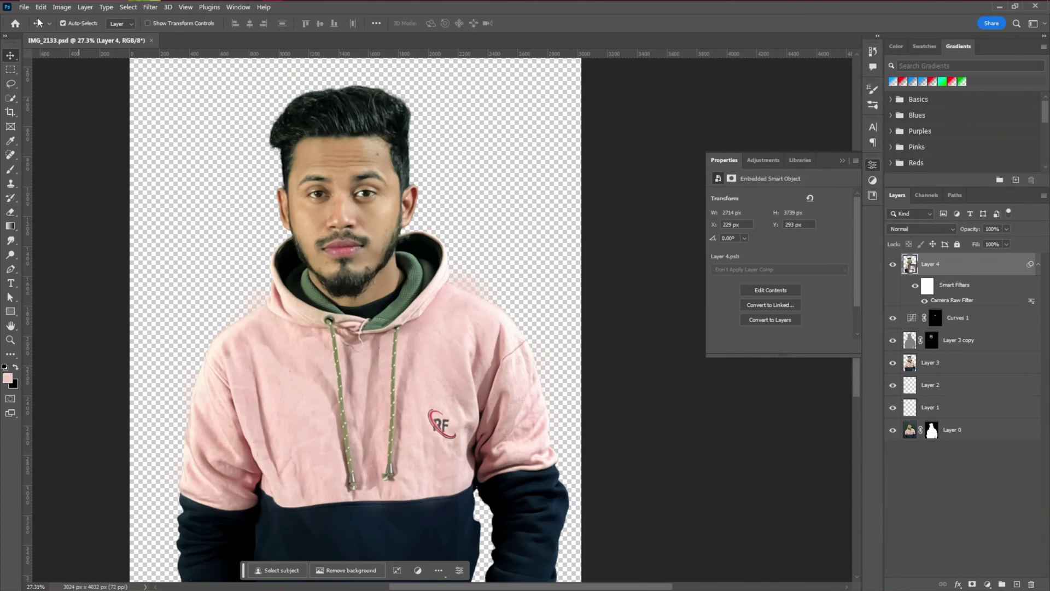
Create a new 1920 x 1080 px document at 300 ppi with a white background
left_click(23, 7)
left_click(35, 19)
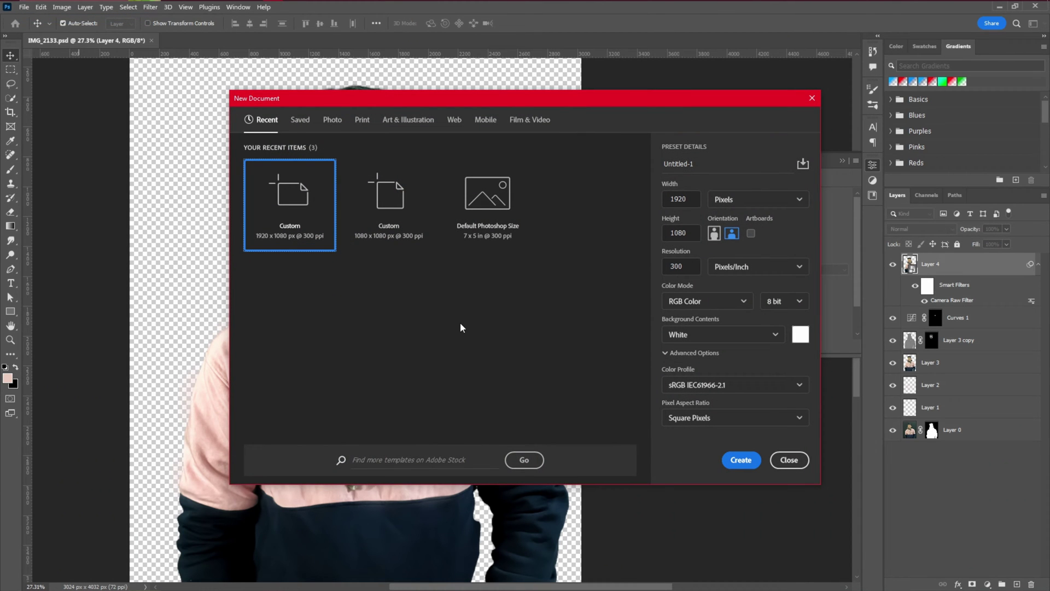
left_click(738, 461)
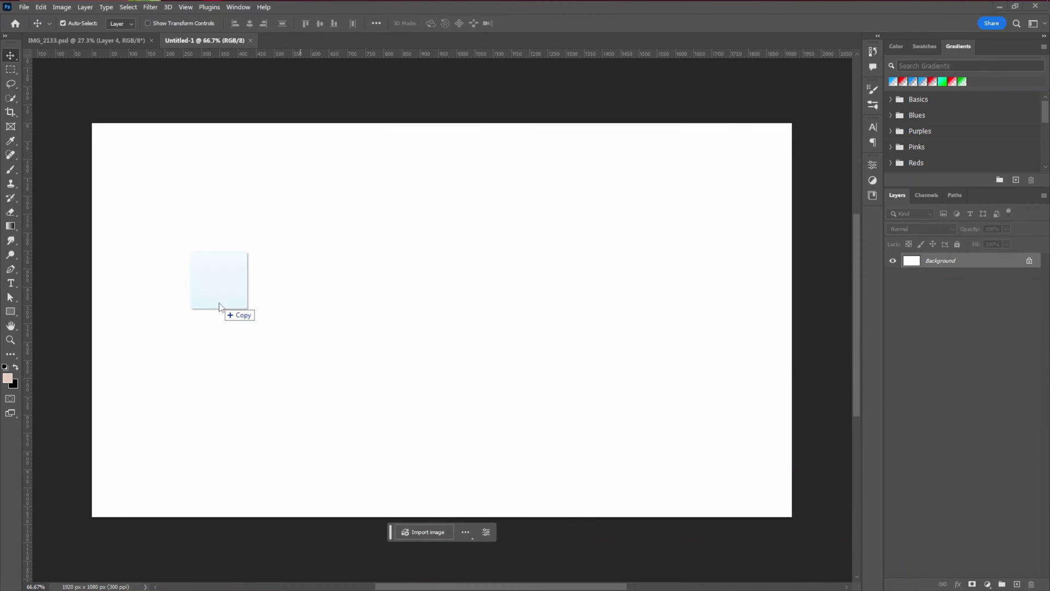
Place the large warehouse photo, scale it to fill the canvas and blur it with Gaussian Blur
left_click_drag(223, 293, 476, 361)
left_click_drag(737, 320, 792, 319)
left_click_drag(147, 319, 92, 320)
key("Return")
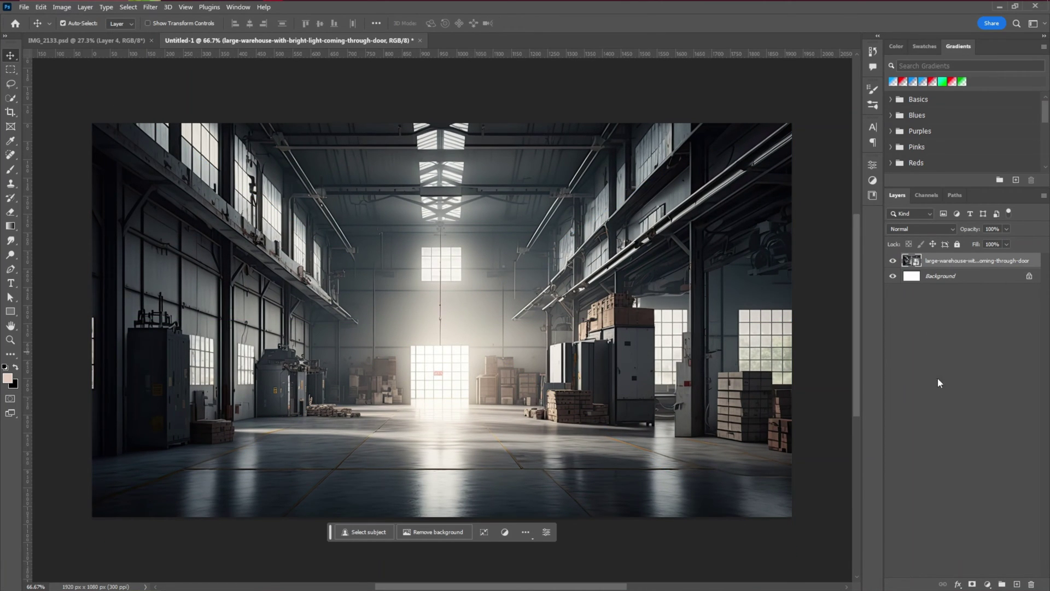
key("ctrl+alt+f")
Add a black Solid Color fill layer above the warehouse and set its blend mode to Soft Light
left_click(988, 584)
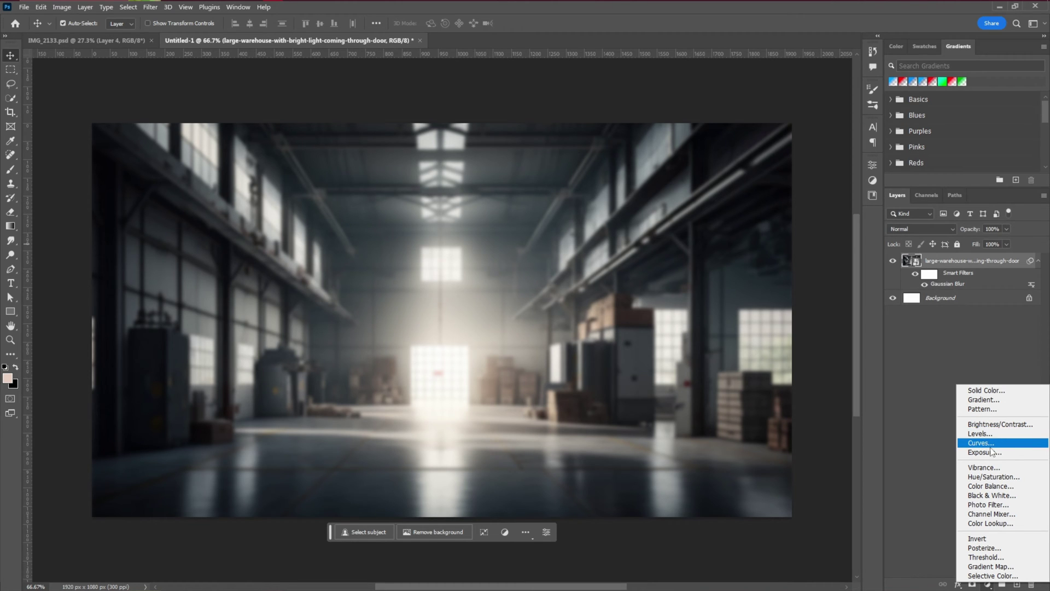
left_click(987, 390)
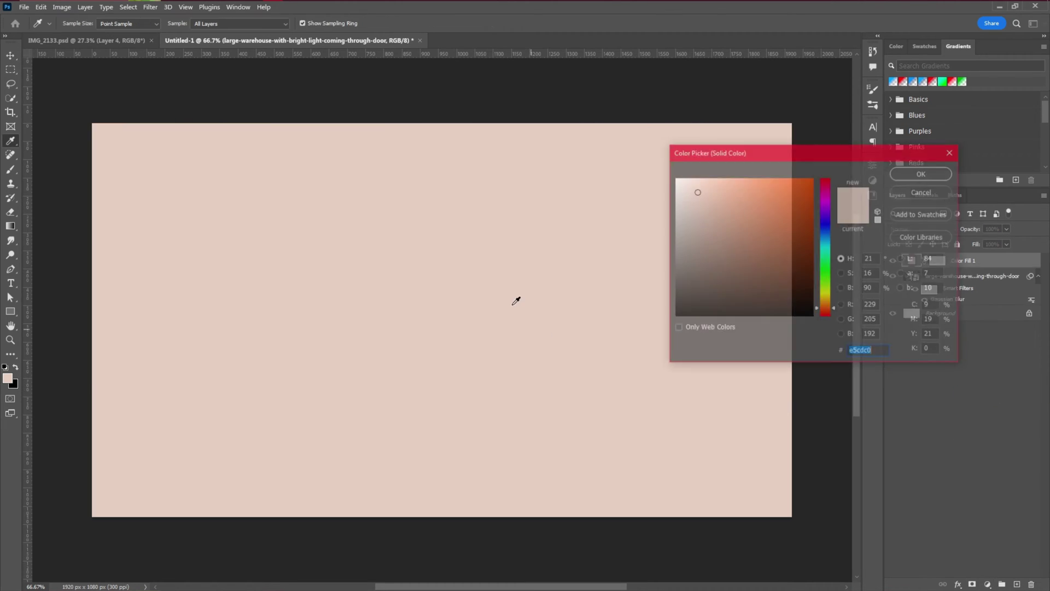
left_click_drag(809, 278, 832, 333)
left_click(922, 173)
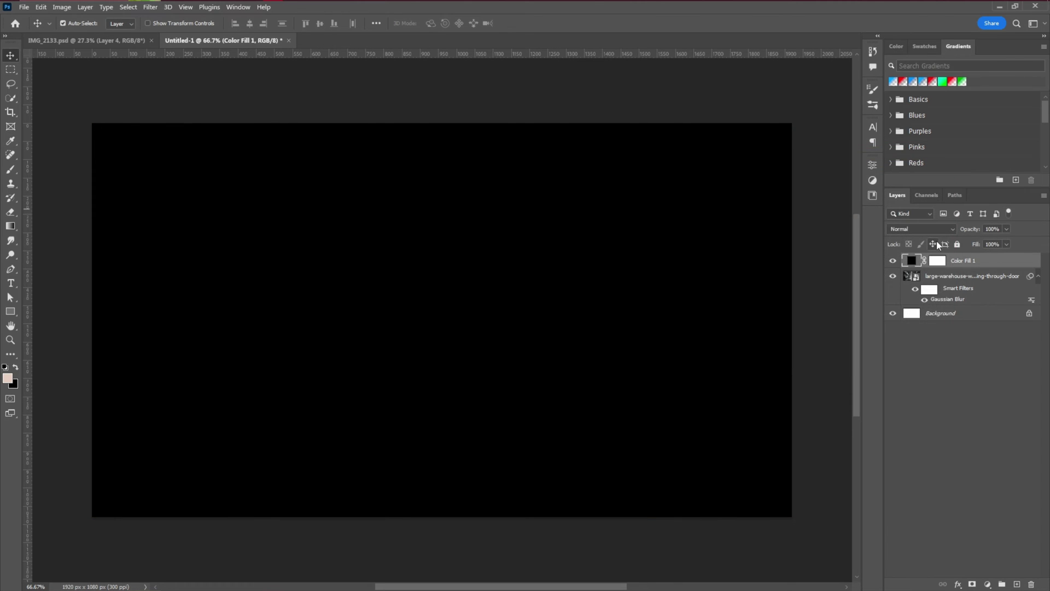
left_click(923, 229)
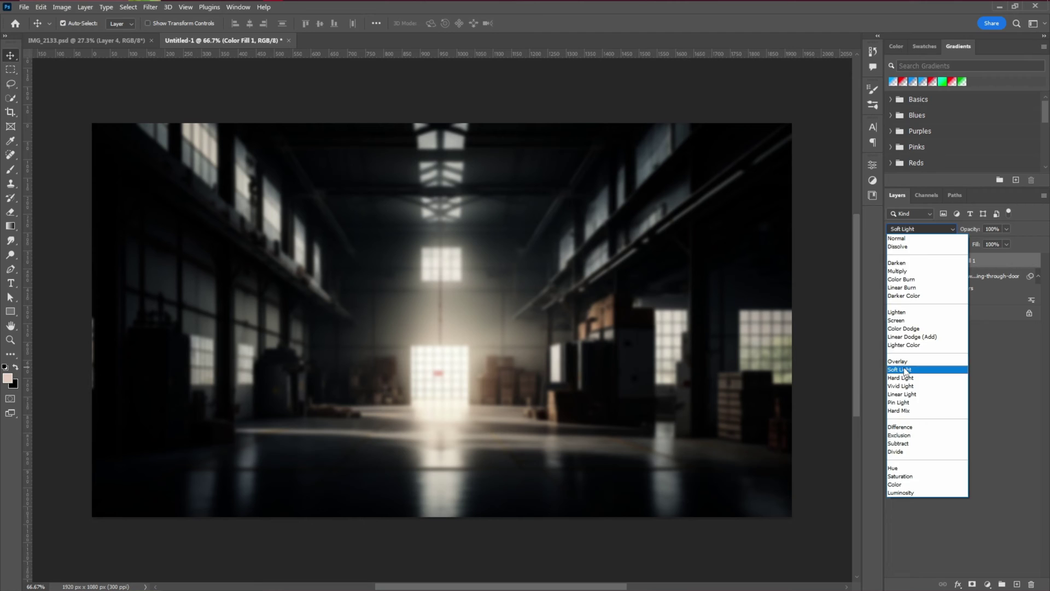
left_click(905, 370)
Add a second Solid Color fill layer in dark red-brown (#3d1100) with the Color blend mode
left_click(988, 582)
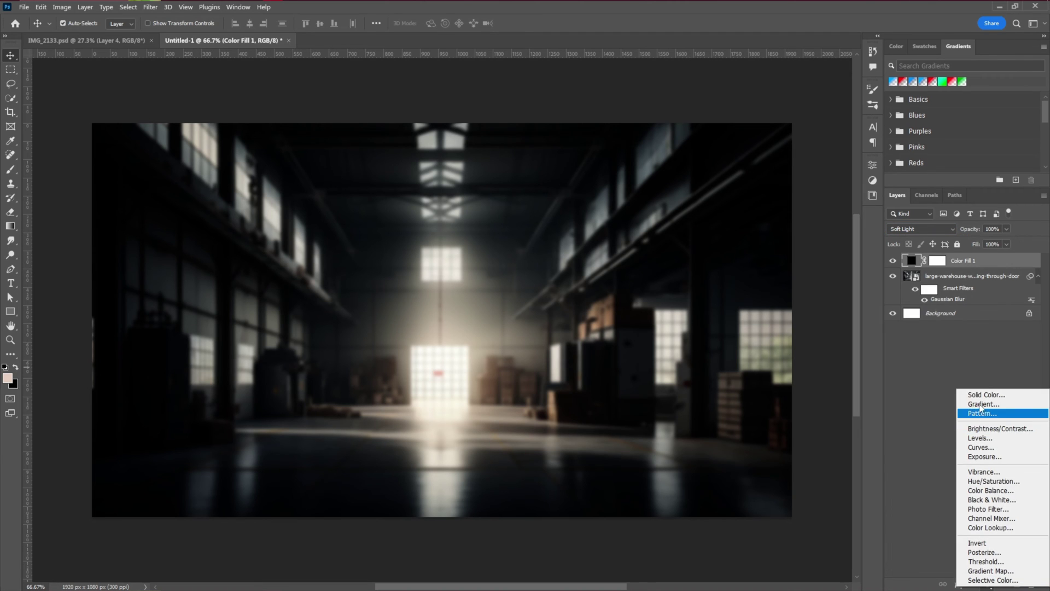
left_click(979, 393)
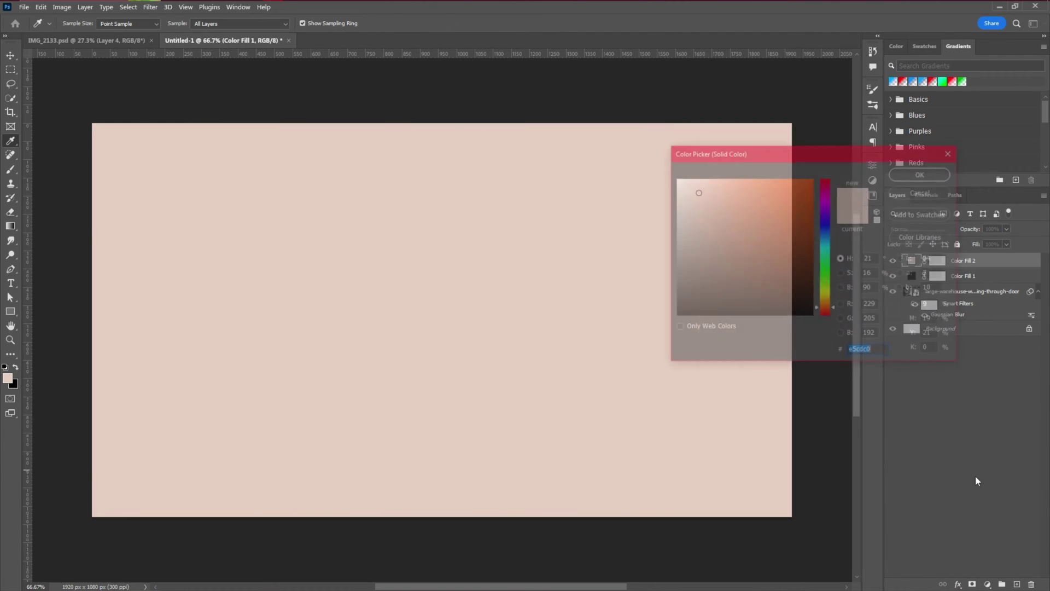
left_click_drag(809, 232, 820, 278)
left_click(827, 231)
left_click(923, 172)
left_click(938, 229)
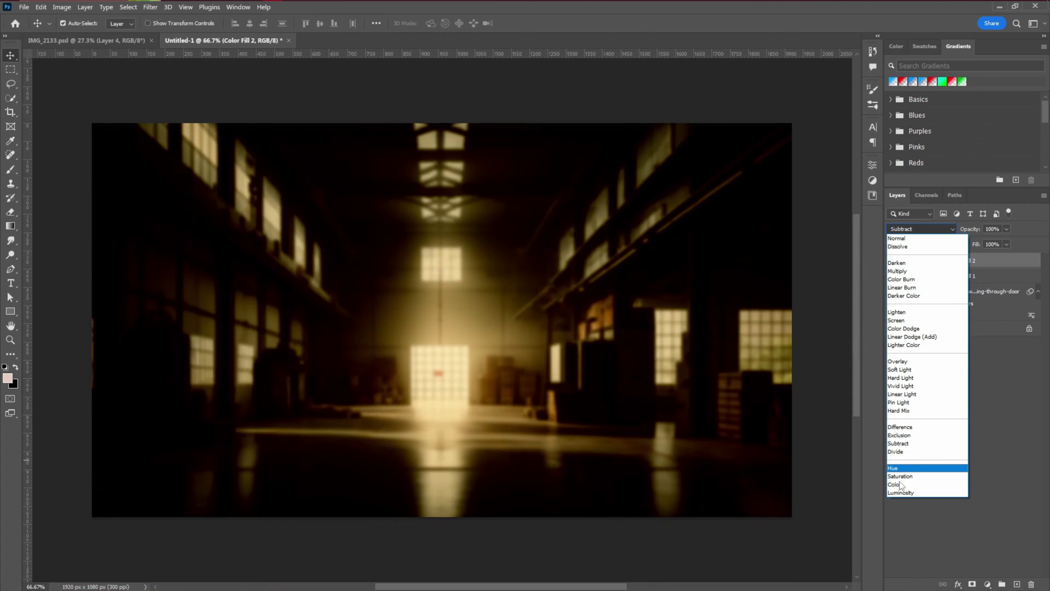
left_click(900, 485)
double_click(921, 261)
left_click_drag(826, 231, 832, 310)
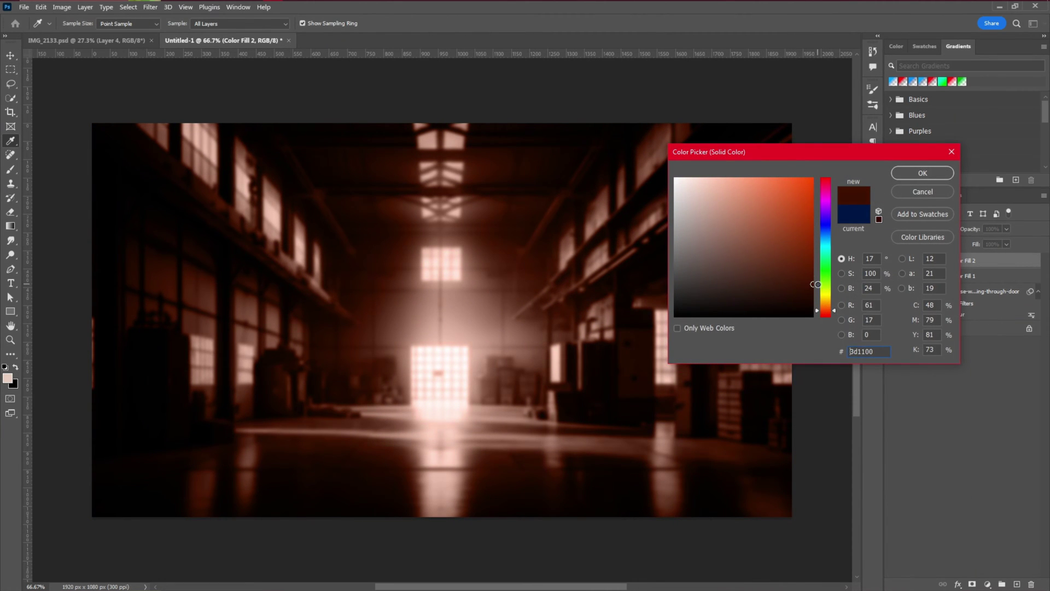
left_click(923, 173)
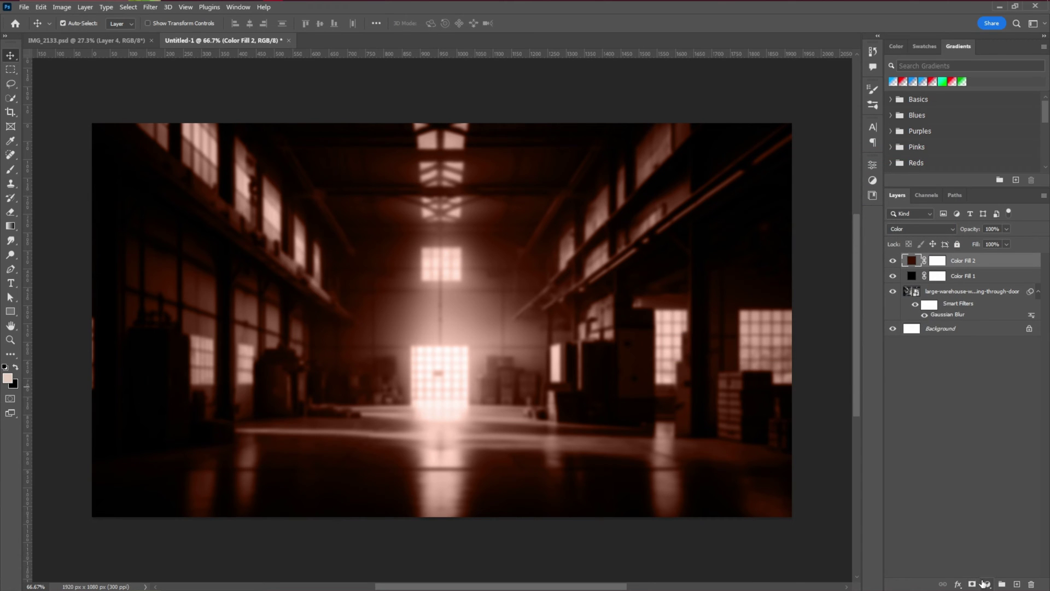
Add a Levels adjustment layer on top and lower the white output level to darken the backdrop
left_click(986, 584)
left_click(985, 431)
left_click_drag(846, 276, 812, 312)
left_click(843, 160)
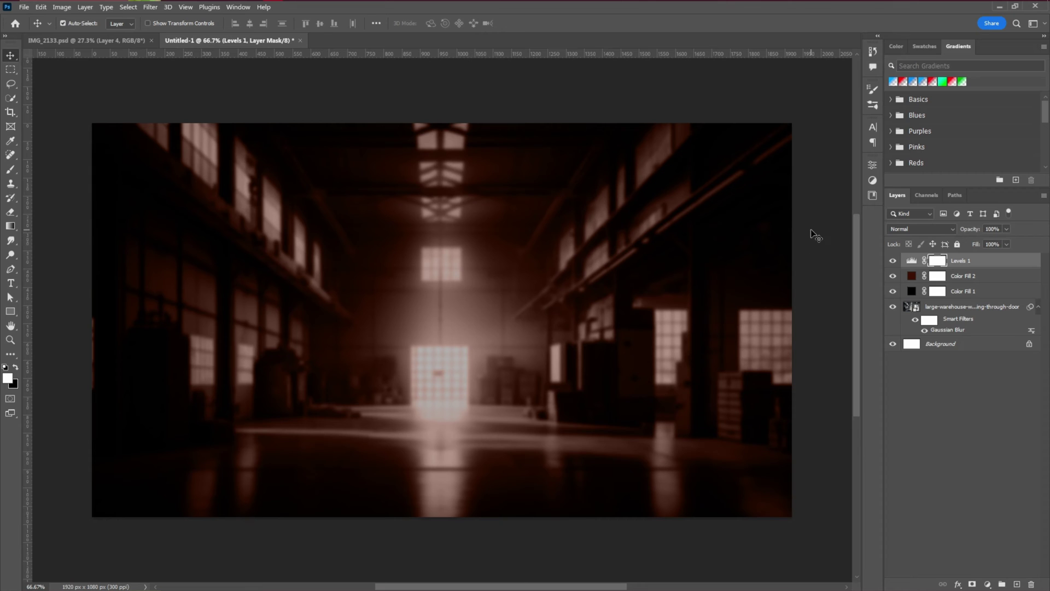
Copy the retouched portrait layer from IMG_2133.psd into the warehouse document
left_click(54, 41)
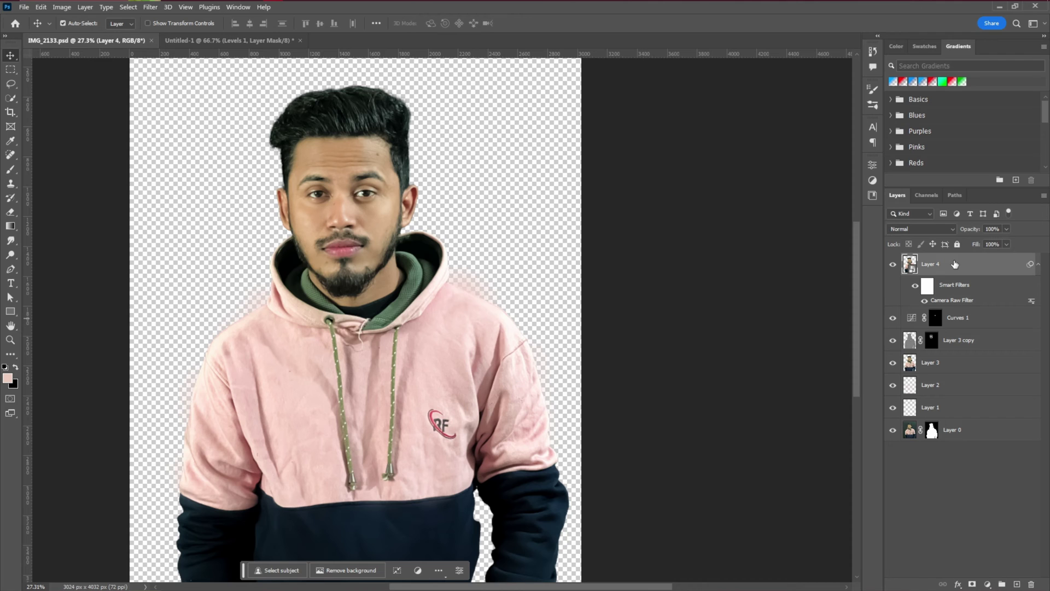
left_click_drag(955, 264, 448, 321)
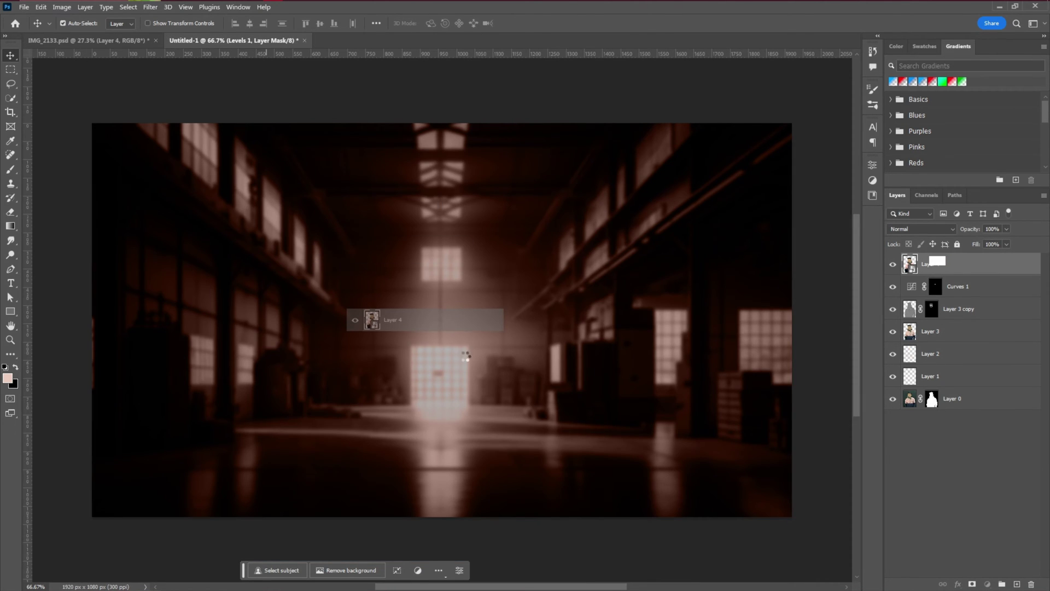
left_click_drag(466, 357, 470, 362)
Scale the portrait down to about 7% and position it near the canvas centre, with the sleeves reaching the bottom edge
key("ctrl+t")
mouse_move(191, 24)
left_mouse_down()
mouse_move(179, 24)
mouse_move(188, 24)
left_mouse_up()
left_click_drag(521, 314, 546, 385)
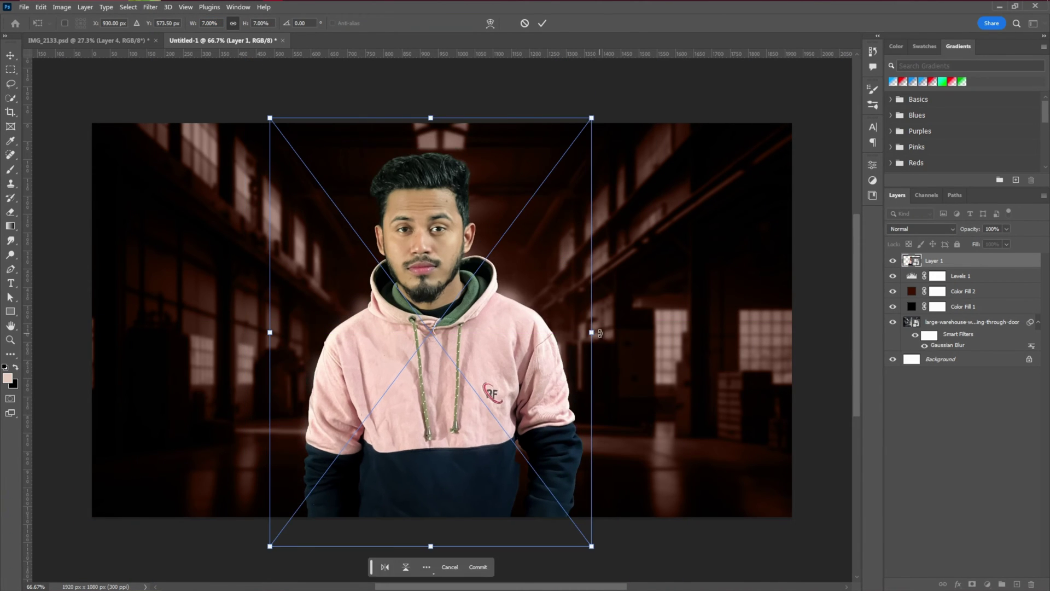
left_click_drag(591, 332, 666, 332)
left_click_drag(534, 365, 518, 406)
left_click_drag(649, 373, 551, 408)
left_click_drag(485, 432, 548, 374)
left_click(544, 24)
left_click_drag(493, 434, 485, 423)
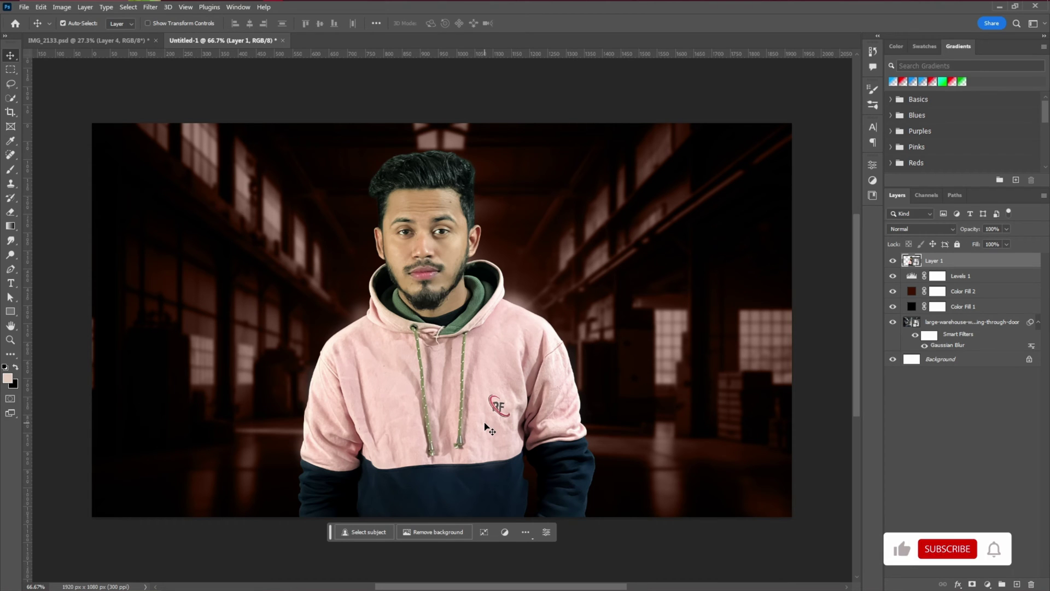
Add the title text YOUTUBE near the top of the canvas and move its layer beneath the portrait
key("t")
left_click(142, 206)
type("YOUTUBE")
left_click(251, 292)
key("v")
left_click_drag(937, 260, 937, 282)
Set the title to 79 pt American Captain with faux bold and reposition it behind the head
left_click(872, 127)
left_click_drag(751, 156, 779, 156)
left_click_drag(658, 193, 656, 229)
left_click_drag(750, 156, 761, 156)
left_click(808, 142)
scroll(833, 293, "down", 2)
scroll(833, 293, "down", 6)
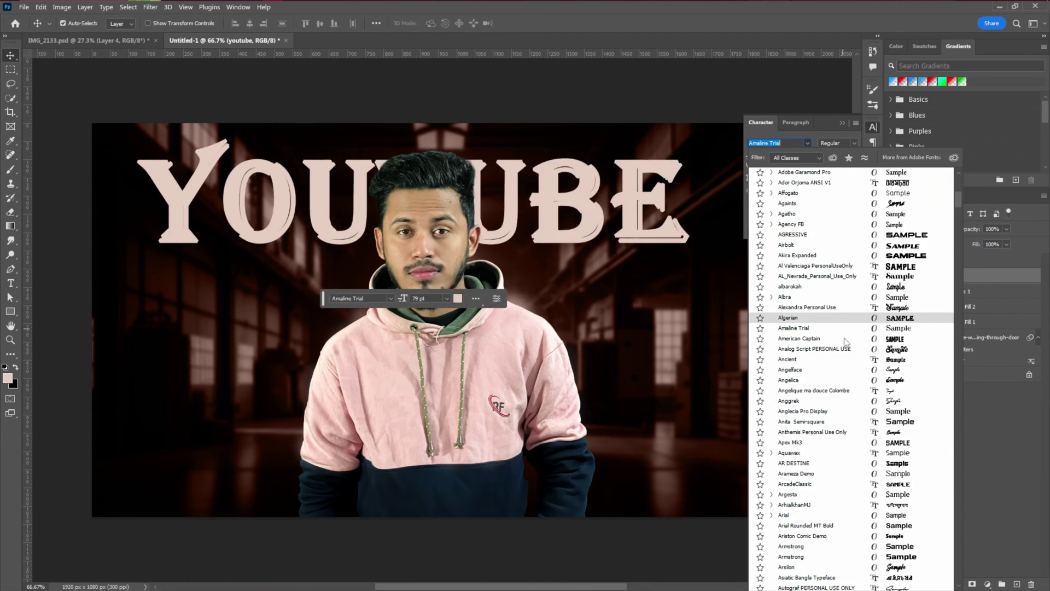
left_click(845, 338)
left_click(756, 202)
Enlarge the title to span most of the canvas width and move the portrait slightly down
key("ctrl+t")
left_click_drag(497, 268, 757, 363)
left_click_drag(675, 308, 675, 277)
left_click_drag(757, 333, 769, 338)
left_click(843, 123)
left_click_drag(140, 338, 117, 370)
left_click_drag(769, 108, 784, 102)
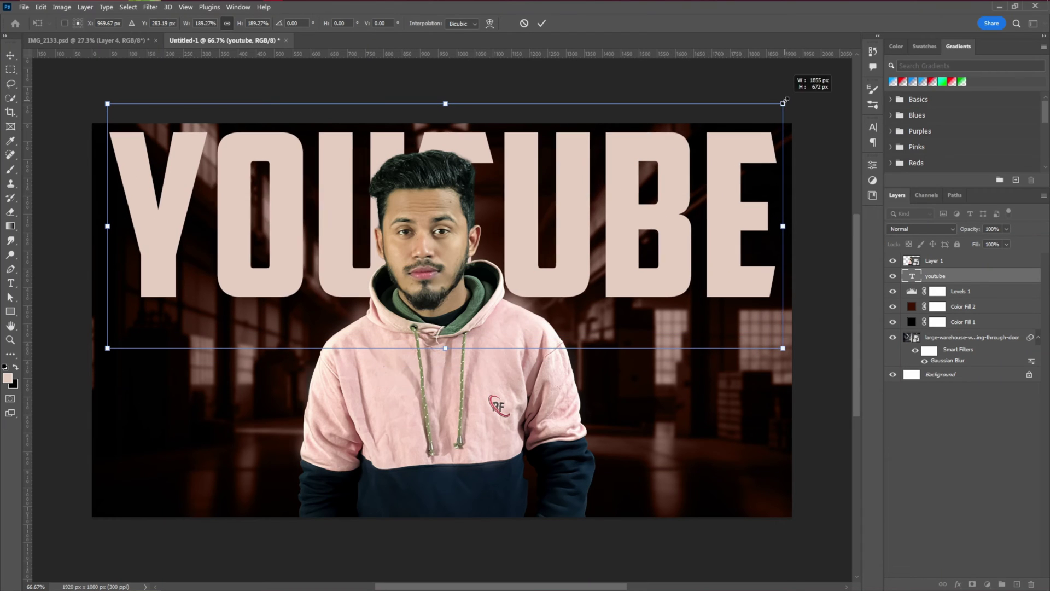
left_click_drag(783, 225, 764, 225)
key("Return")
left_click_drag(496, 399, 495, 422)
left_click(554, 283)
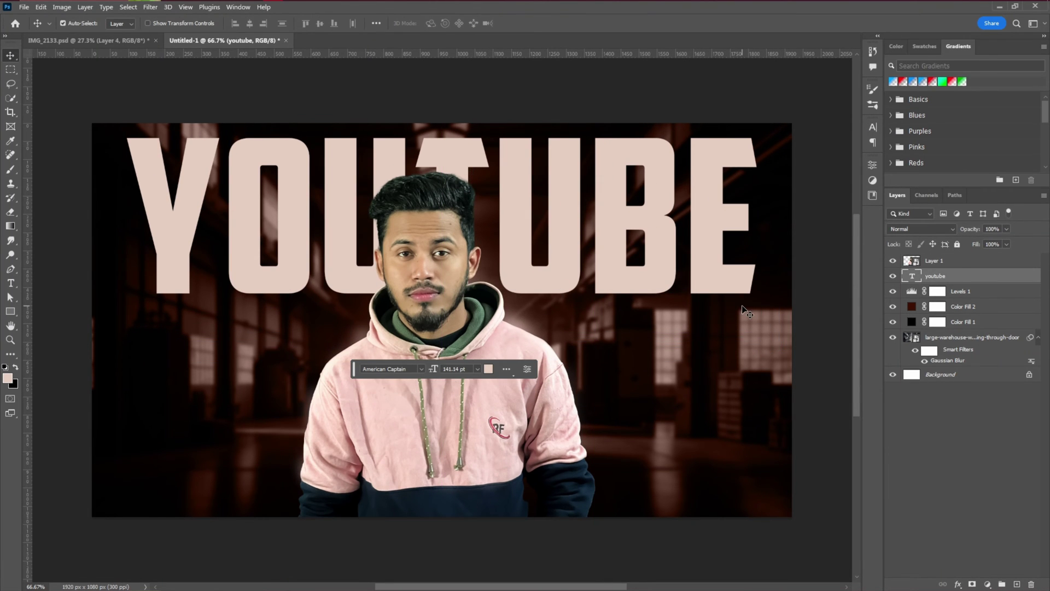
Try a different font from the font list on the title
left_click(873, 126)
left_click(808, 143)
scroll(937, 432, "down", 8)
scroll(906, 476, "down", 10)
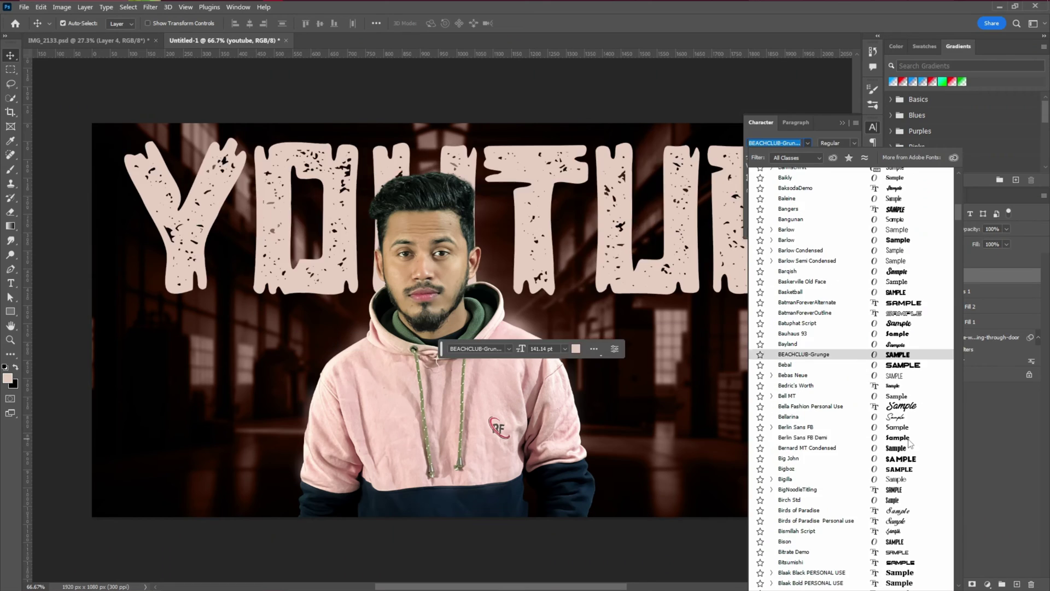
scroll(899, 508, "down", 10)
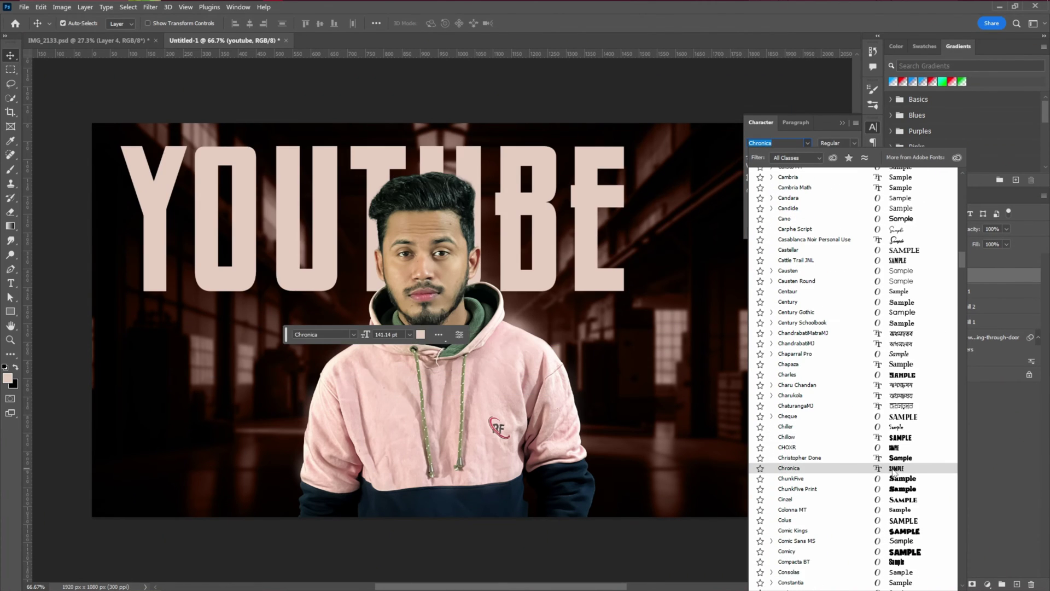
left_click(896, 496)
Undo the title's font change and enlargement along with the portrait's downward move
key("ctrl+z")
key("ctrl+z")
key("ctrl+z")
key("ctrl+z")
key("ctrl+z")
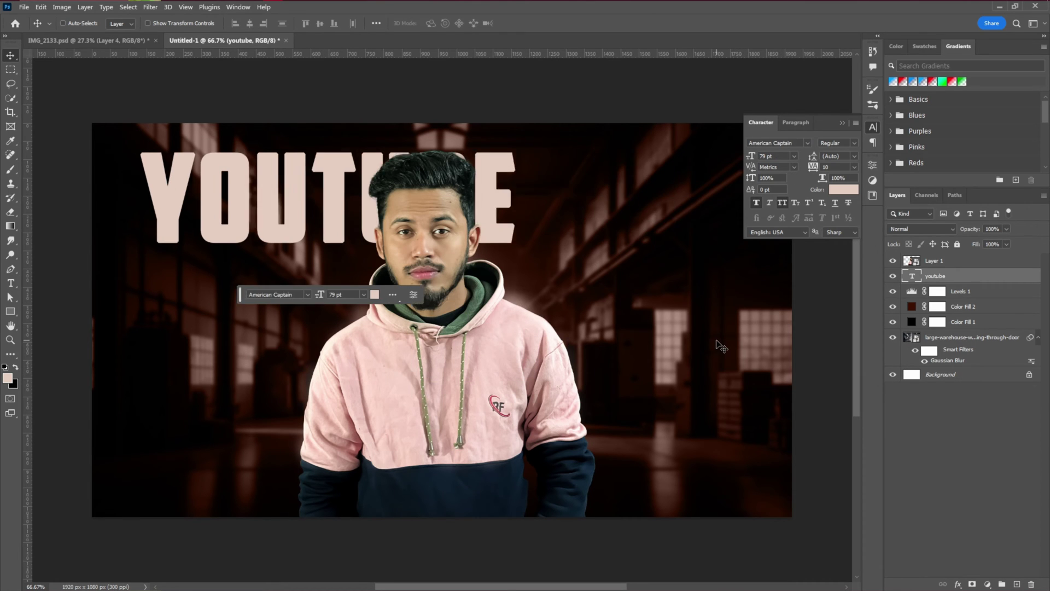
Change the title's font to Chronica and adjust its character style options
left_click(807, 143)
left_click(785, 174)
left_click(783, 203)
left_click(757, 203)
Enlarge the title to about 193 pt across the upper canvas and shift the portrait slightly down
left_click_drag(751, 156, 805, 157)
left_click_drag(678, 213, 668, 321)
left_click_drag(818, 168, 820, 171)
left_click_drag(676, 311, 670, 279)
key("ctrl+t")
left_click_drag(727, 336, 782, 362)
left_click_drag(413, 212, 408, 208)
left_click(546, 23)
left_click_drag(495, 436, 494, 457)
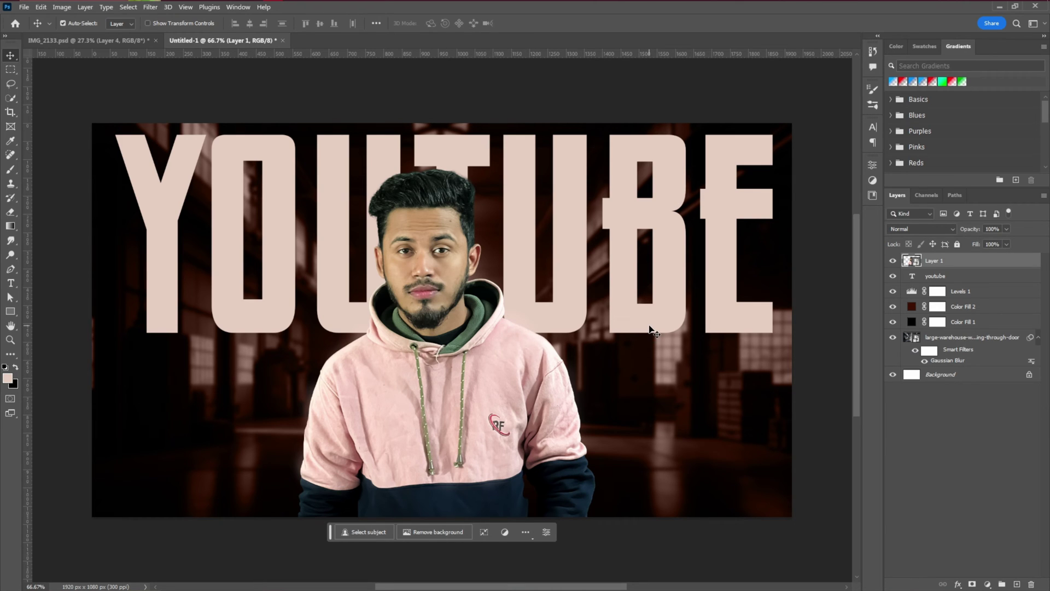
Apply a Gradient Overlay to the YOUTUBE title that runs from yellow at the top to red at the bottom
left_click(733, 324)
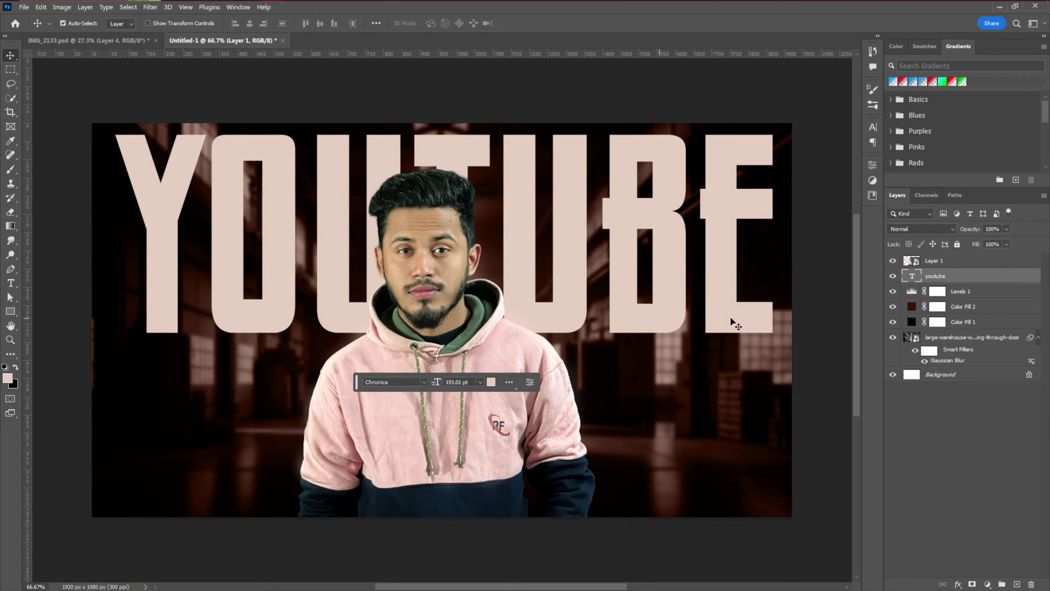
double_click(994, 281)
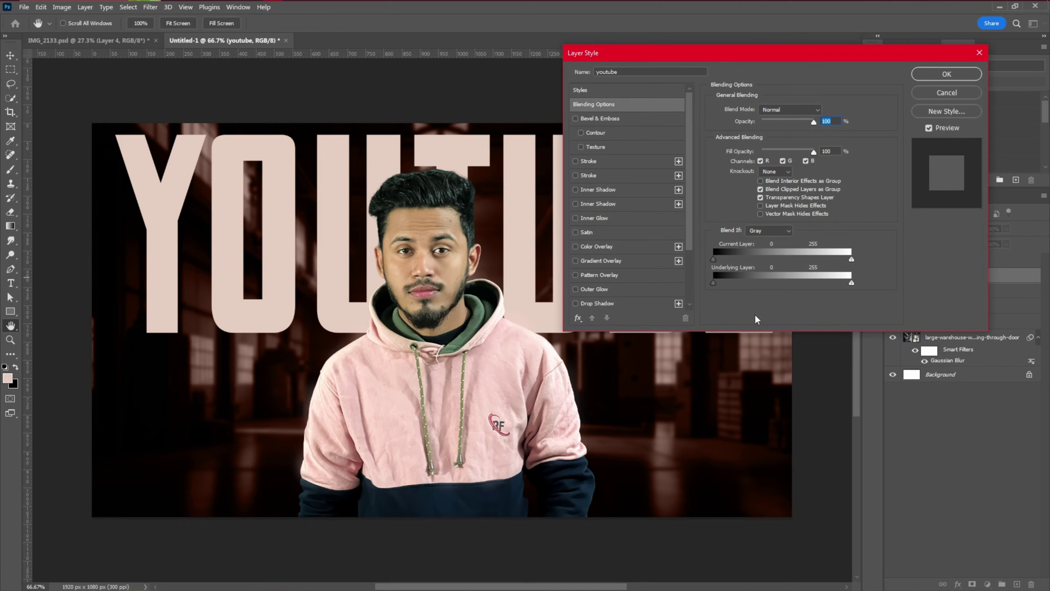
left_click(603, 262)
left_click(791, 136)
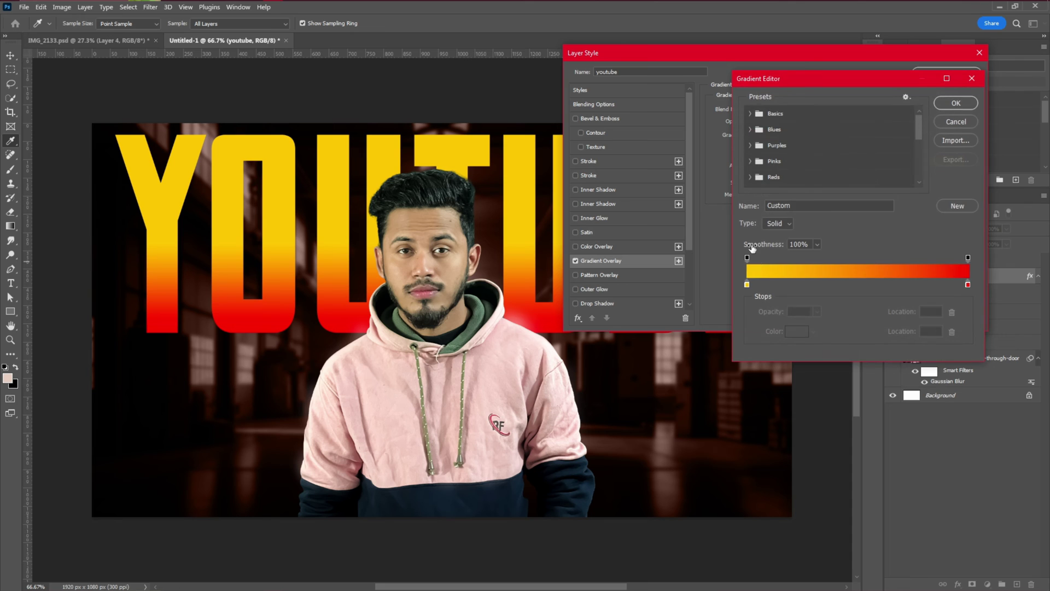
left_click(748, 285)
left_click(797, 331)
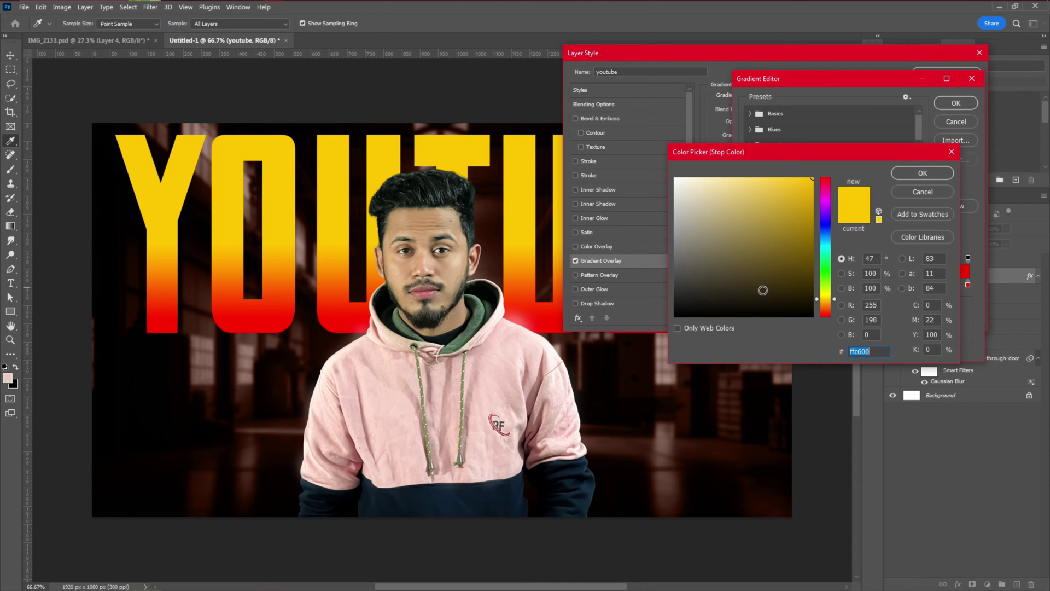
left_click(923, 172)
left_click(956, 103)
left_click(938, 73)
Scale the title down slightly to leave more margin at the canvas edges
key("ctrl+t")
left_click_drag(788, 225, 773, 226)
key("Return")
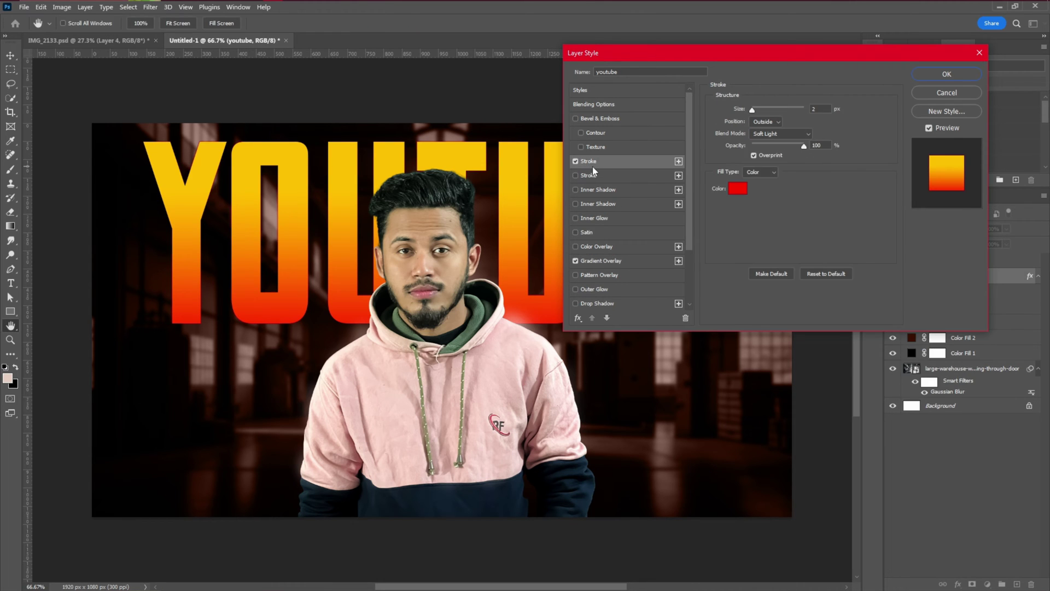
Give the title a black outside Stroke of 4 px with the Normal blend mode
left_click(737, 188)
left_click(921, 171)
left_click(782, 133)
left_click(760, 142)
type("4")
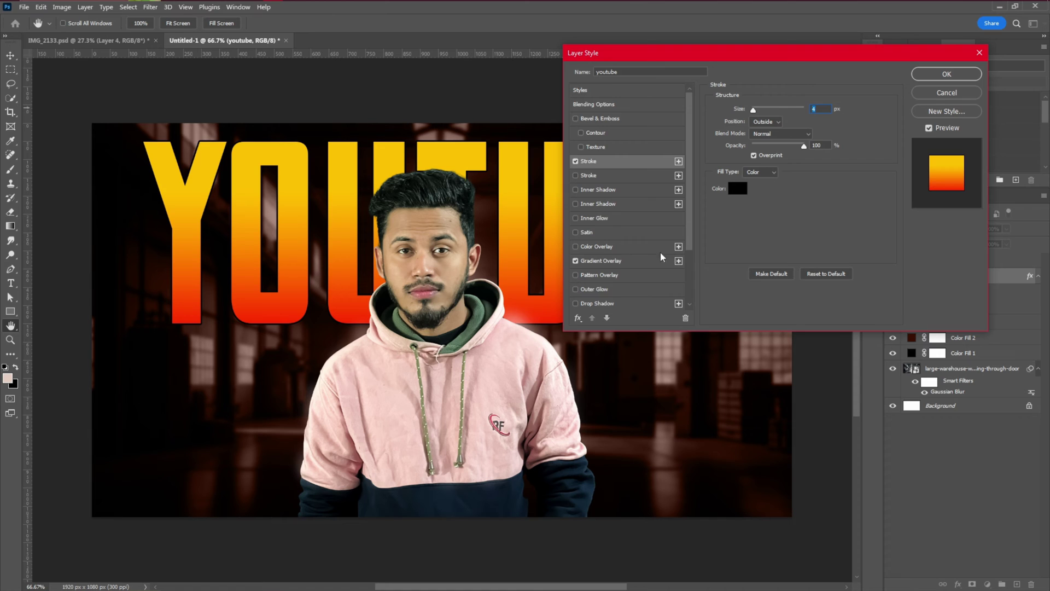
Add a black Drop Shadow with 0% spread and 84 px size to the title, and duplicate the shadow
scroll(605, 290, "down", 1)
scroll(606, 290, "down", 1)
left_click(592, 231)
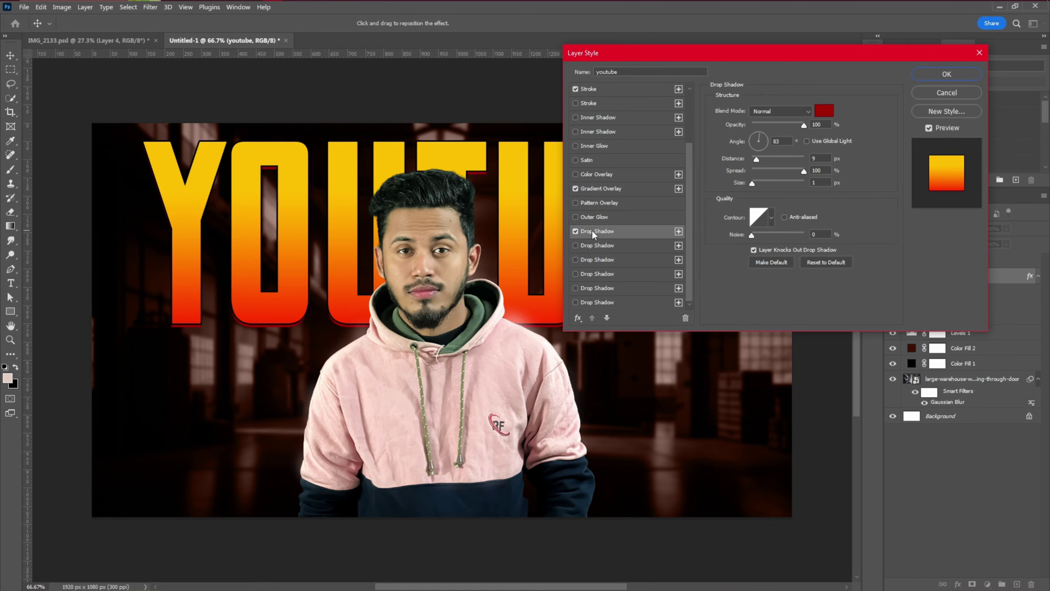
left_click(824, 111)
left_click(677, 315)
left_click(921, 171)
mouse_move(753, 184)
left_mouse_down()
mouse_move(751, 170)
mouse_move(773, 181)
left_mouse_up()
scroll(682, 292, "up", 2)
left_click(678, 288)
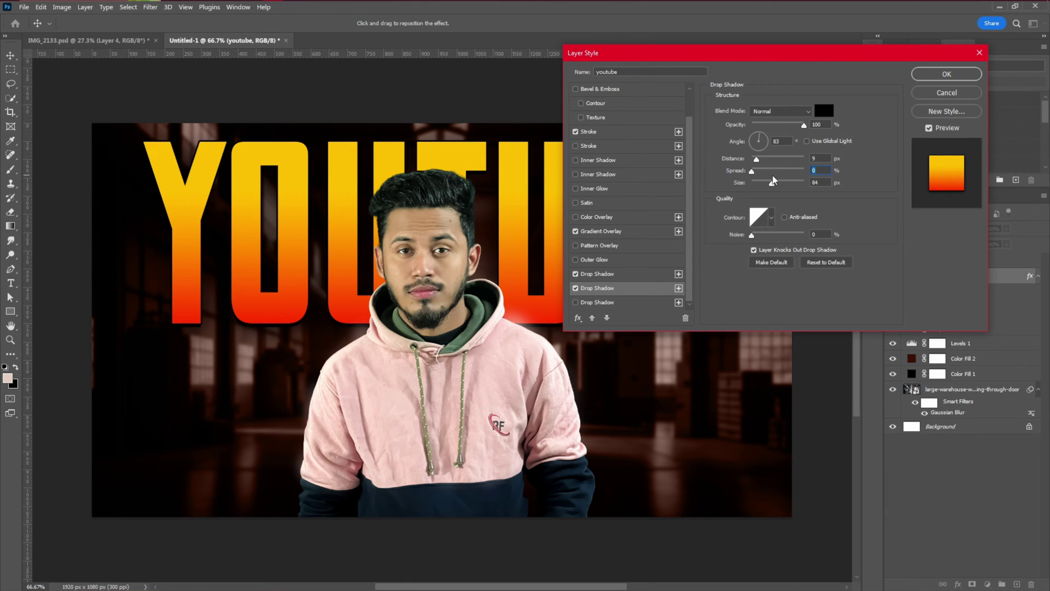
Add an Inner Bevel with size 87 px, soften 16 px, highlight opacity 24% and shadow opacity 0% to the title
scroll(644, 159, "up", 1)
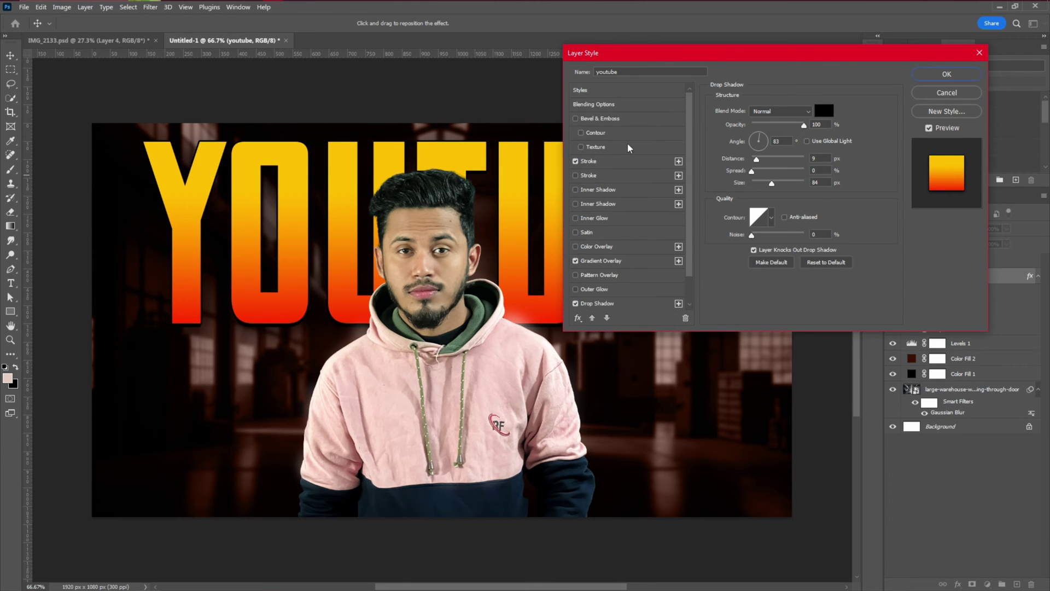
left_click(598, 123)
left_click_drag(757, 168, 776, 155)
mouse_move(806, 267)
left_mouse_down()
mouse_move(764, 268)
mouse_move(774, 269)
mouse_move(755, 295)
left_mouse_up()
left_click_drag(772, 270, 770, 272)
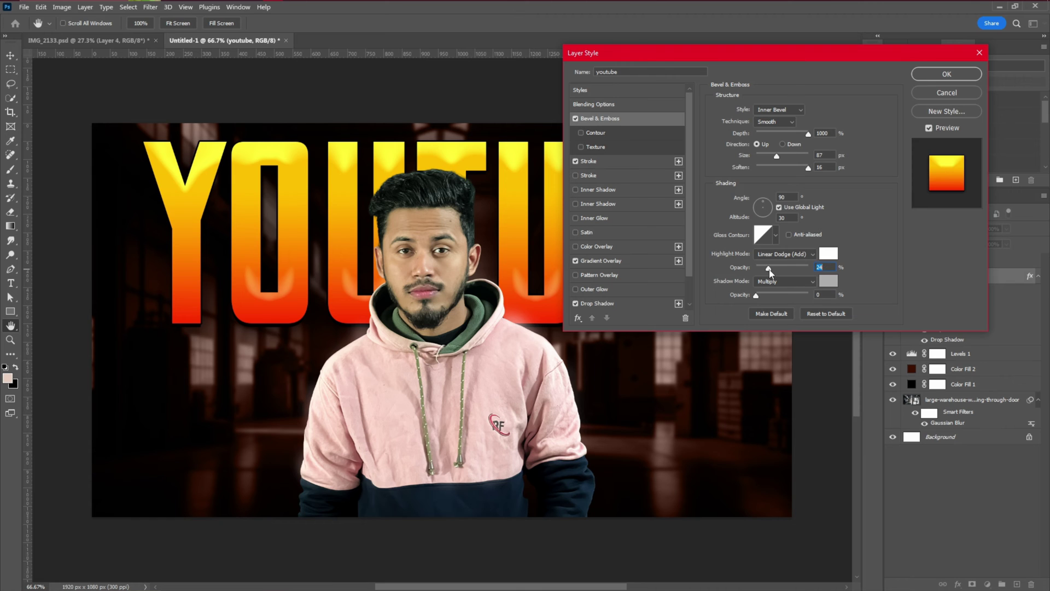
Recolor the first stop of the title's Gradient Overlay to orange
left_click(600, 260)
left_click(781, 146)
double_click(749, 283)
left_click(827, 302)
left_click(923, 173)
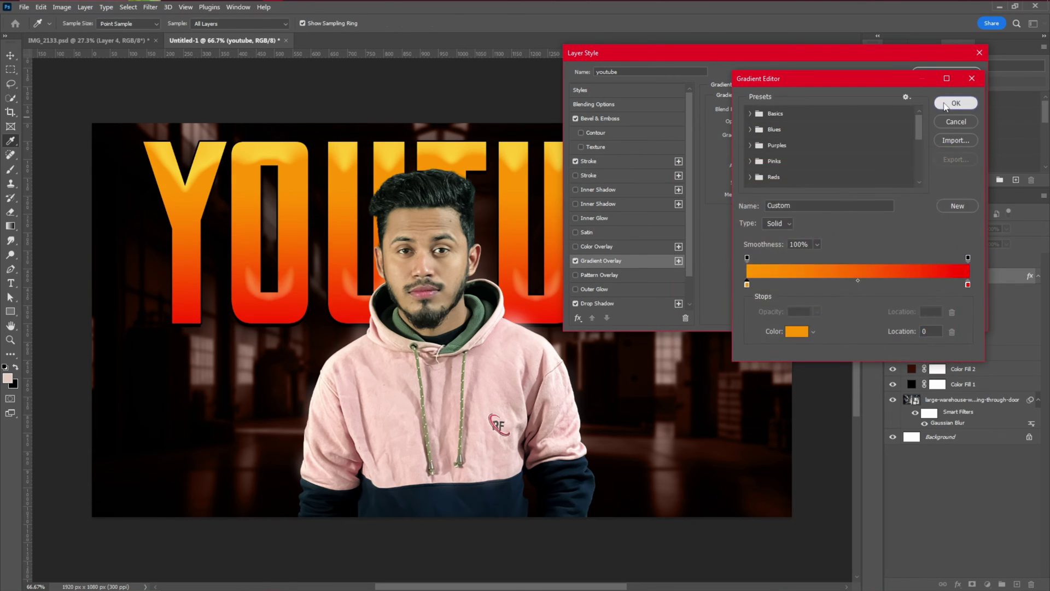
left_click(956, 103)
Raise the highlight opacity of the title's Bevel & Emboss to 32%
left_click(600, 118)
left_click_drag(771, 268, 776, 269)
left_click(774, 268)
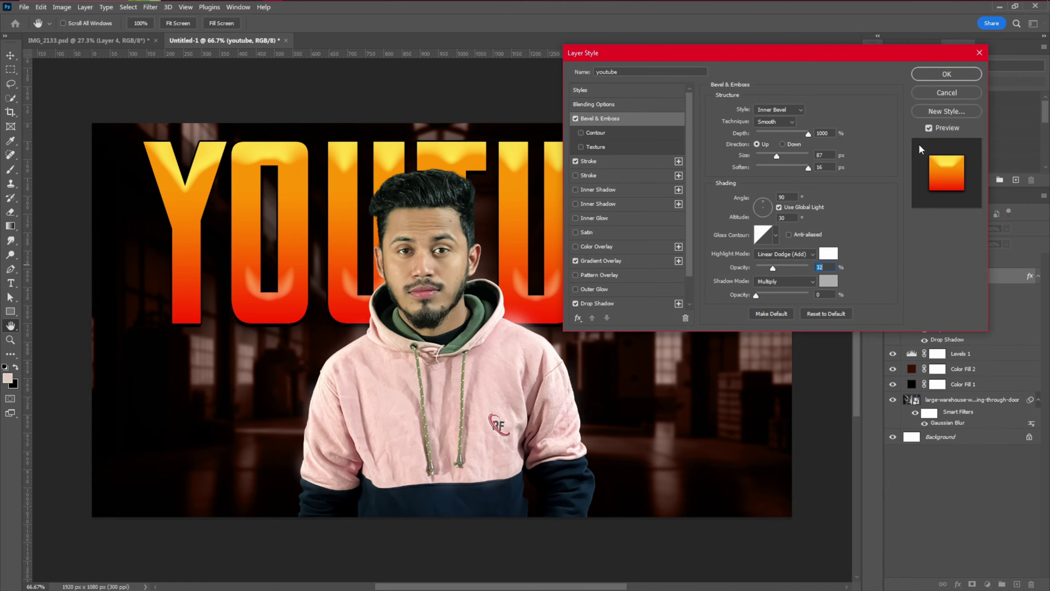
Shift the hue of the title's lowest Drop Shadow color toward red
scroll(667, 286, "down", 1)
left_click(608, 300)
left_click(824, 110)
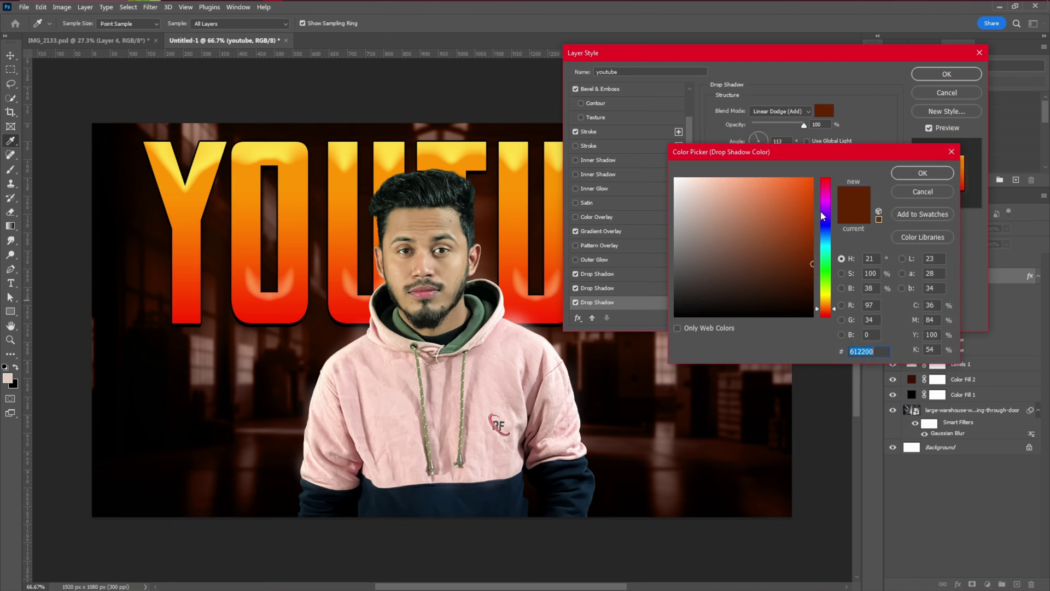
left_click_drag(820, 211, 823, 316)
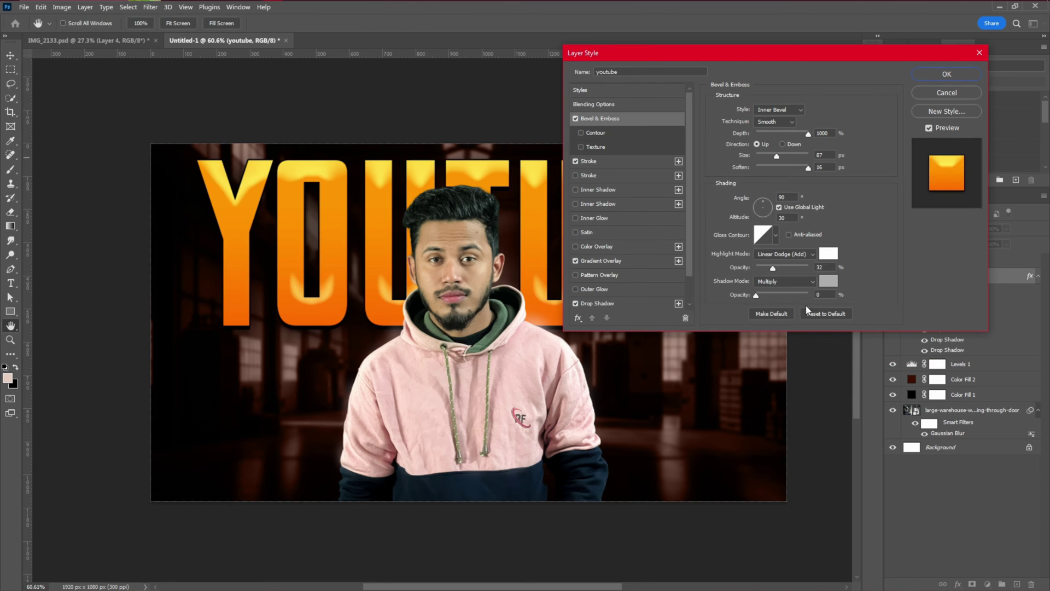
Set the title bevel's shadow color to dark red with 8% shadow opacity
left_click(831, 284)
left_click(781, 282)
left_click(813, 288)
left_click(922, 173)
left_click_drag(759, 295, 761, 296)
Change the end stop of the title's Gradient Overlay to red-orange ff4200 and apply the layer style
left_click(601, 260)
left_click(771, 135)
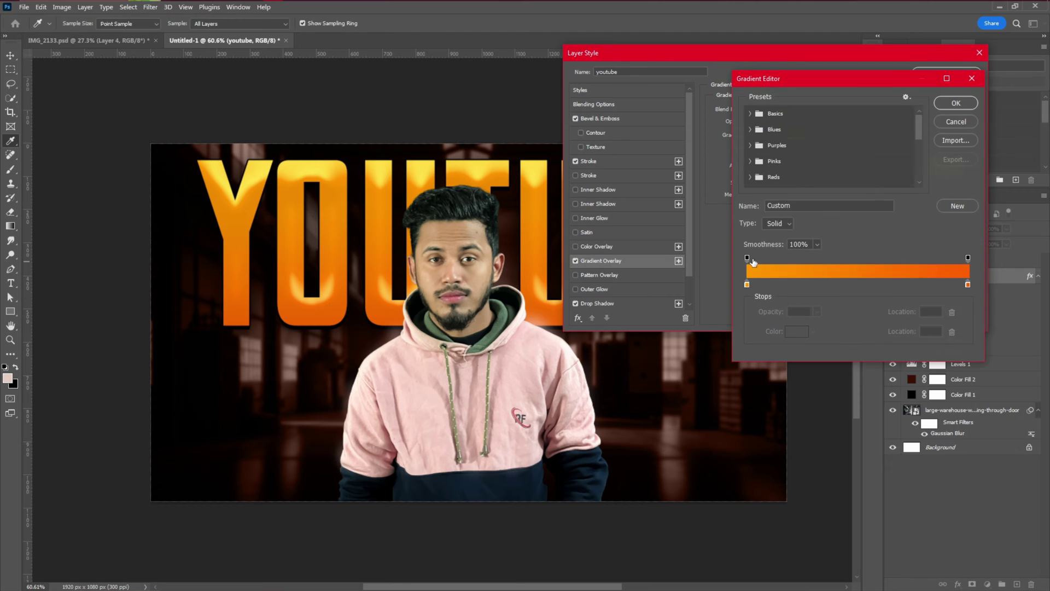
double_click(968, 285)
left_click(823, 311)
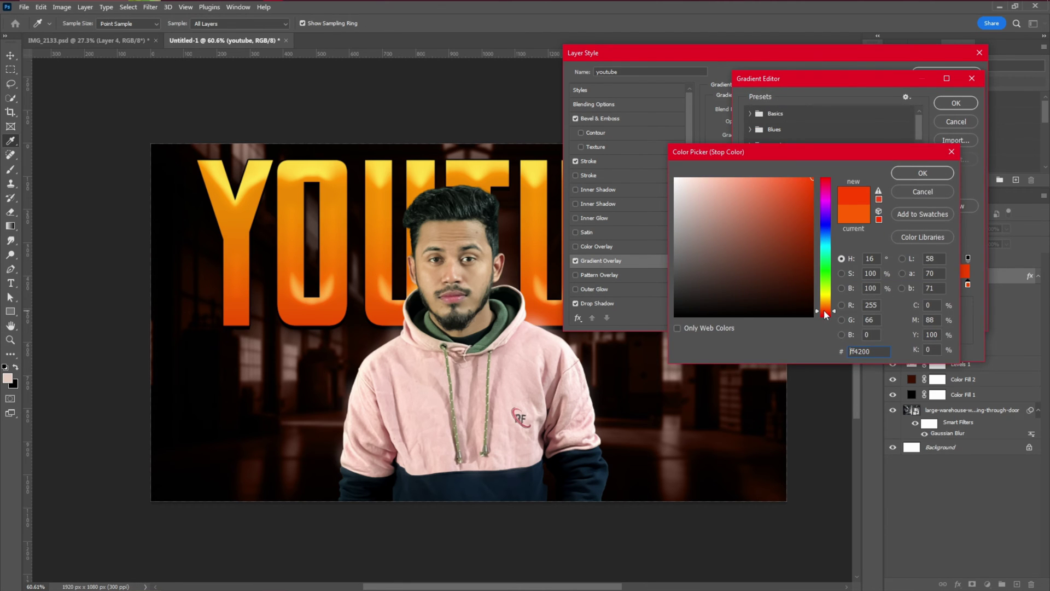
left_click(923, 173)
left_click(952, 103)
left_click(946, 75)
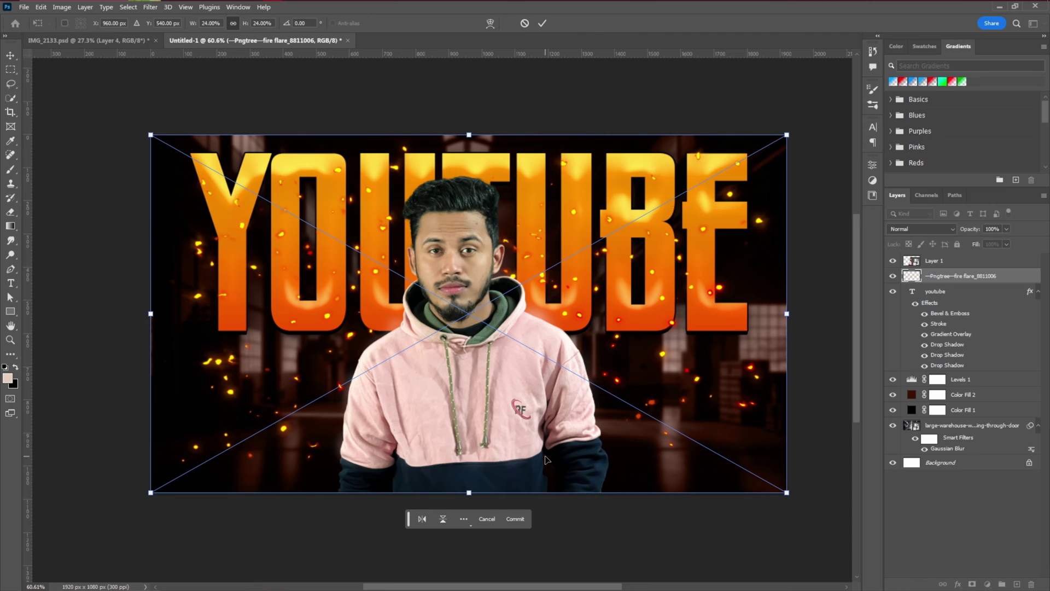
Place the fire flare image beneath the title layer and scale it up to about 36%, past the canvas edges
left_click(542, 23)
left_click_drag(974, 279, 972, 363)
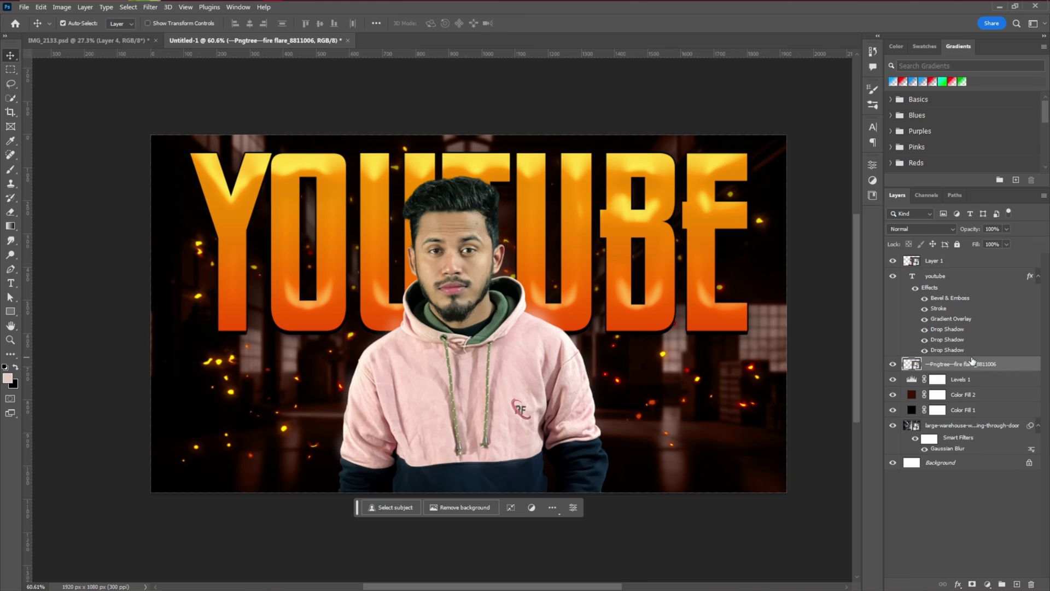
key("ctrl+t")
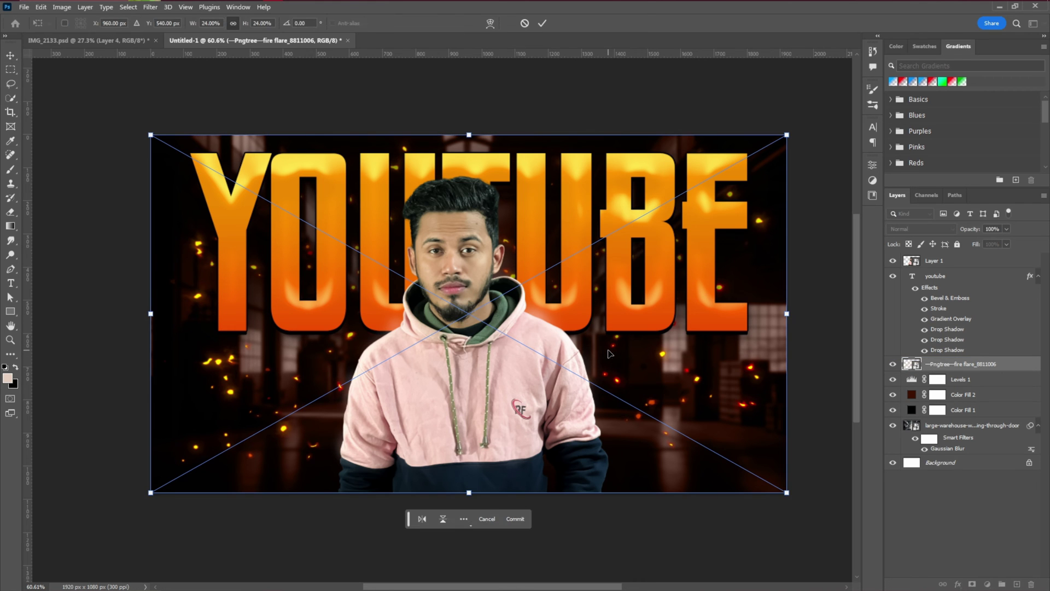
left_click_drag(794, 315, 867, 332)
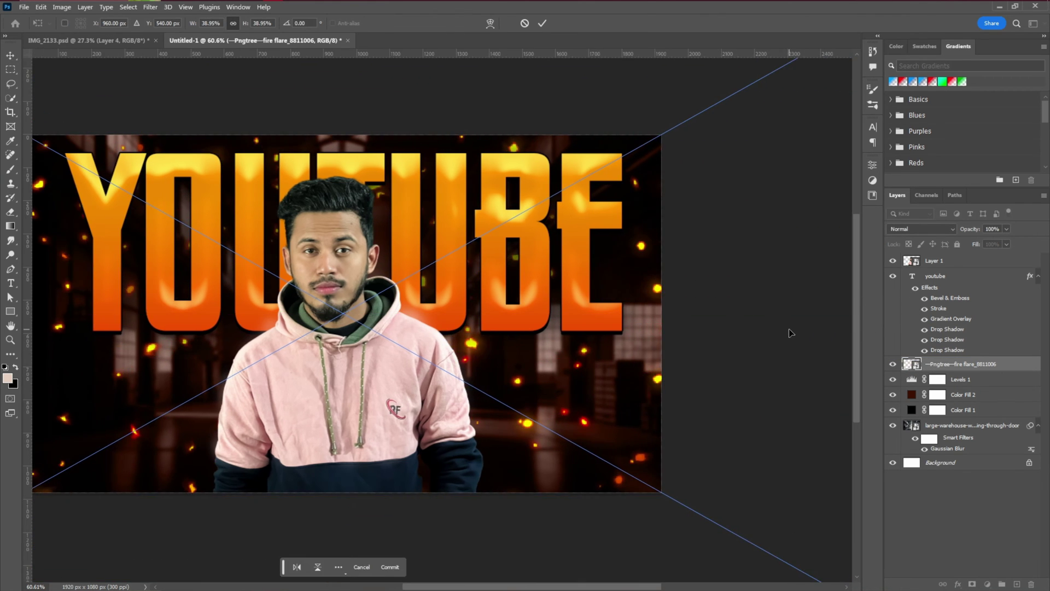
scroll(607, 389, "down", 6)
left_click_drag(749, 345, 733, 345)
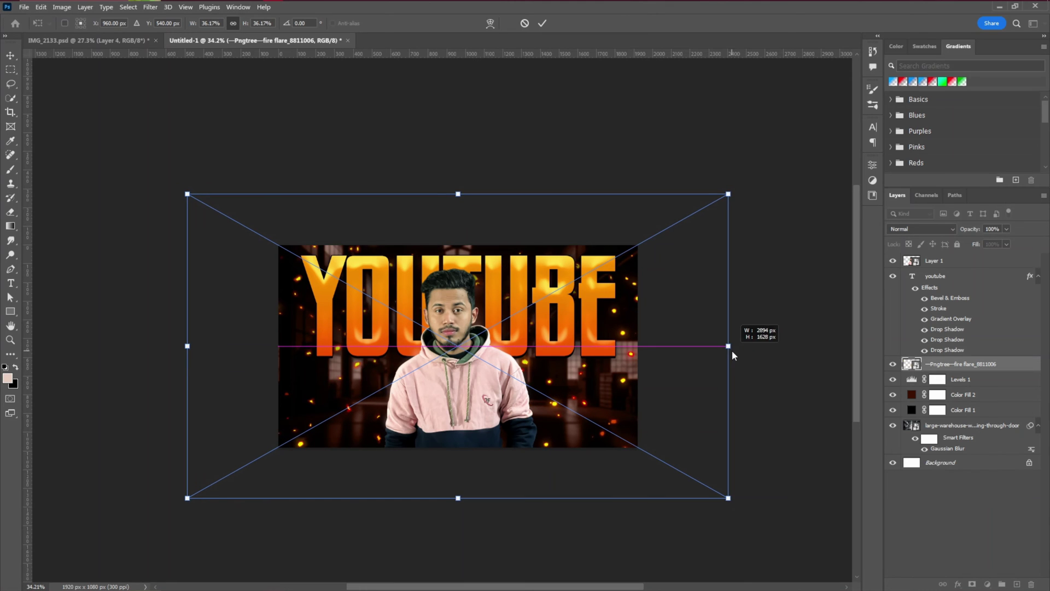
left_click(543, 22)
scroll(392, 386, "up", 1)
scroll(393, 387, "up", 4)
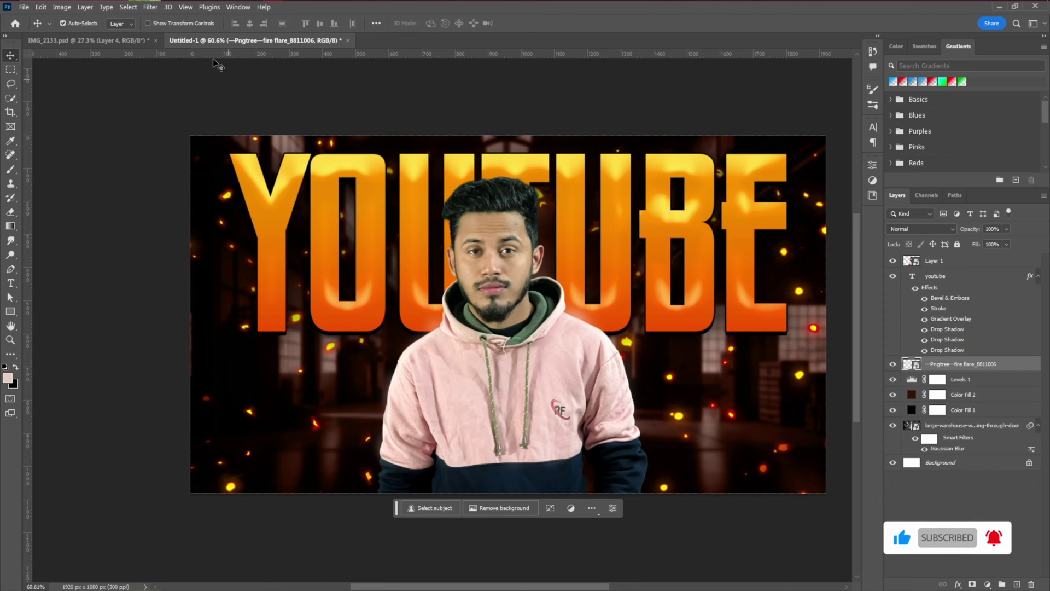
Apply a Radial Blur to the fire flare layer with amount 10, Zoom method and Good quality
left_click(150, 7)
mouse_move(185, 148)
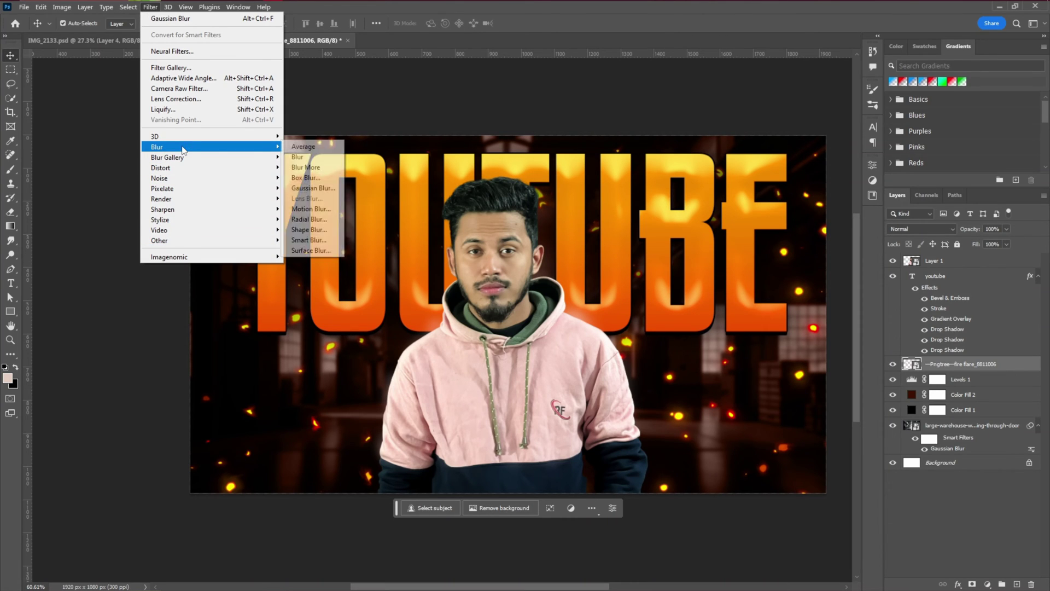
left_click(322, 219)
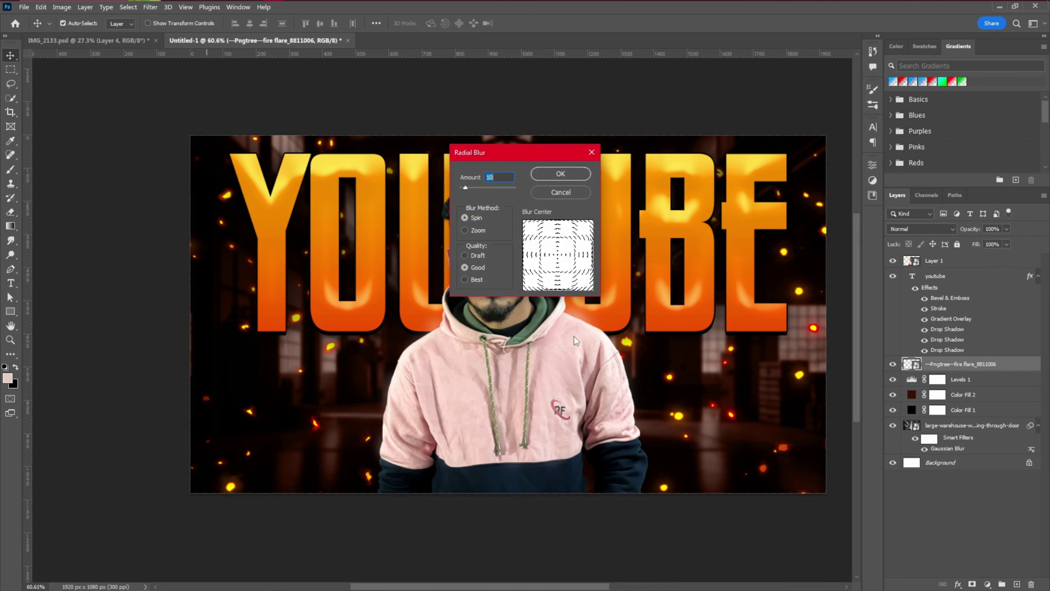
left_click(475, 230)
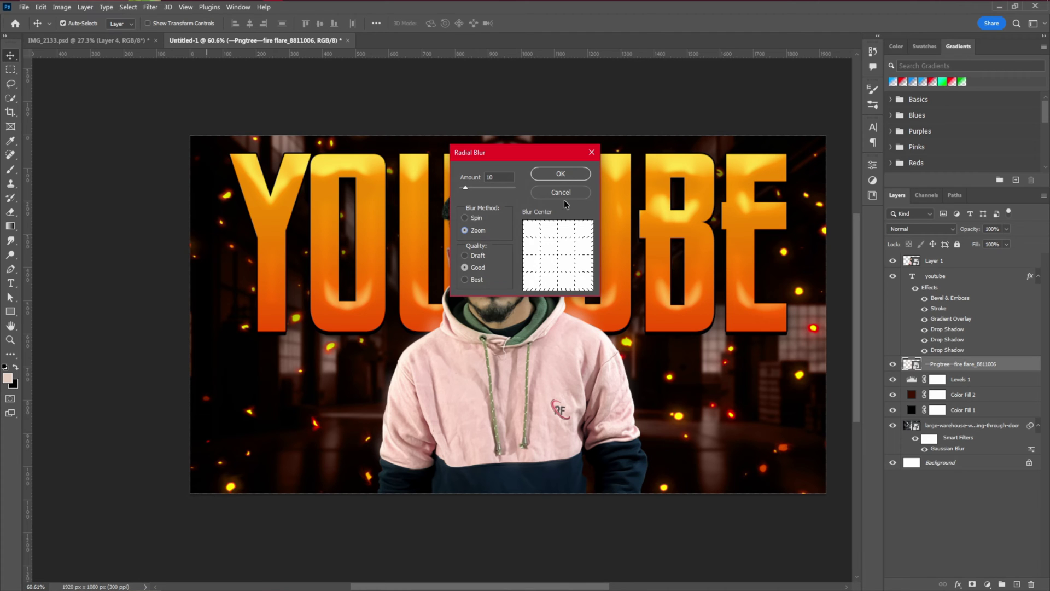
left_click(561, 174)
scroll(751, 342, "up", 1)
Duplicate the YOUTUBE title and replace the copy's text with "thumbnail"
left_click_drag(593, 305, 589, 304)
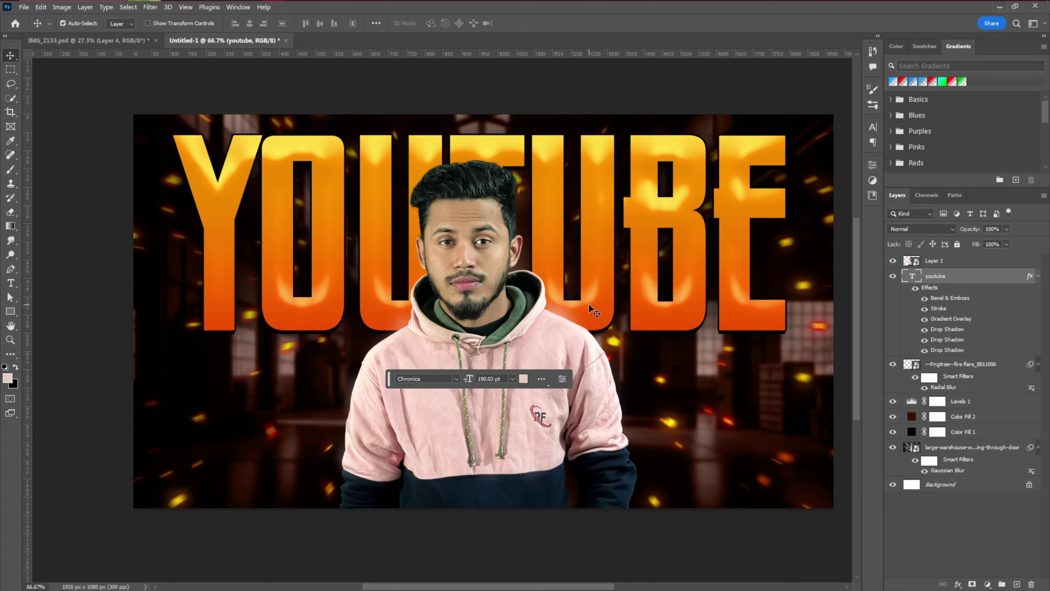
scroll(588, 304, "down", 1)
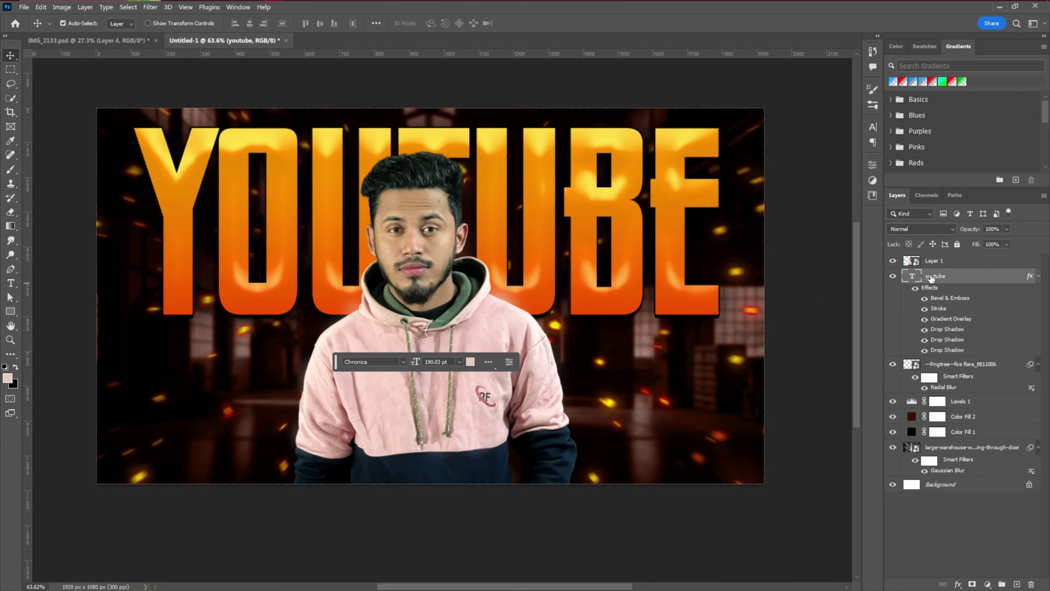
left_click_drag(370, 282, 258, 386)
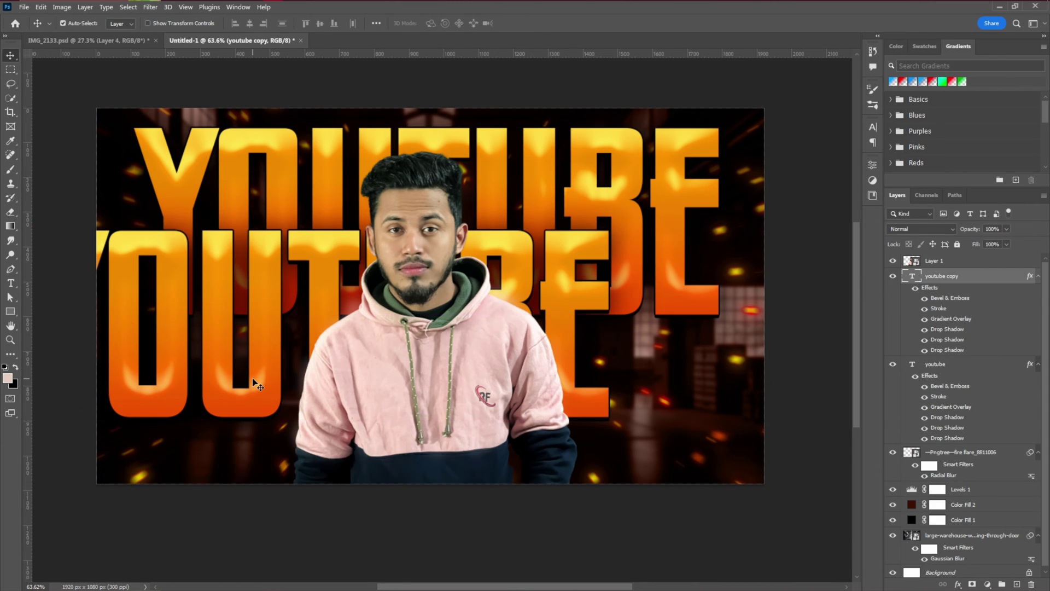
double_click(254, 378)
type("human")
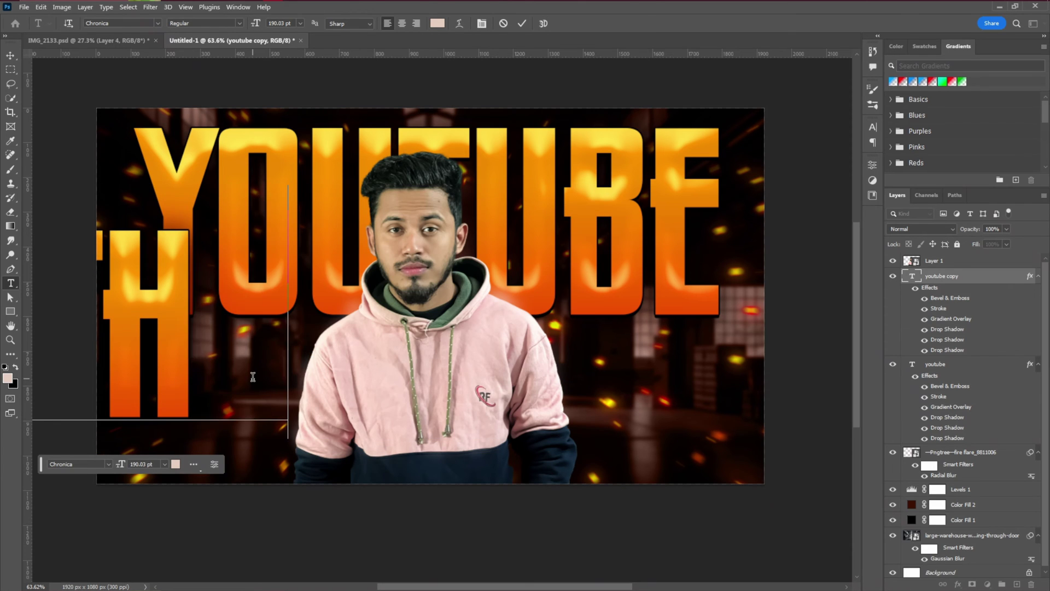
type("ail")
left_click(522, 22)
Scale the thumbnail text down to about 41 pt beneath the title, and copy it under the title's right end
key("ctrl+t")
left_click_drag(794, 310, 251, 311)
left_click_drag(219, 312, 697, 352)
key("Return")
Change the text of the copy under the title's right end to "designs"
double_click(688, 352)
type("designs")
key("ctrl+Return")
Remove the Gradient Overlay effect from both the designs and thumbnail text layers
left_click(925, 319)
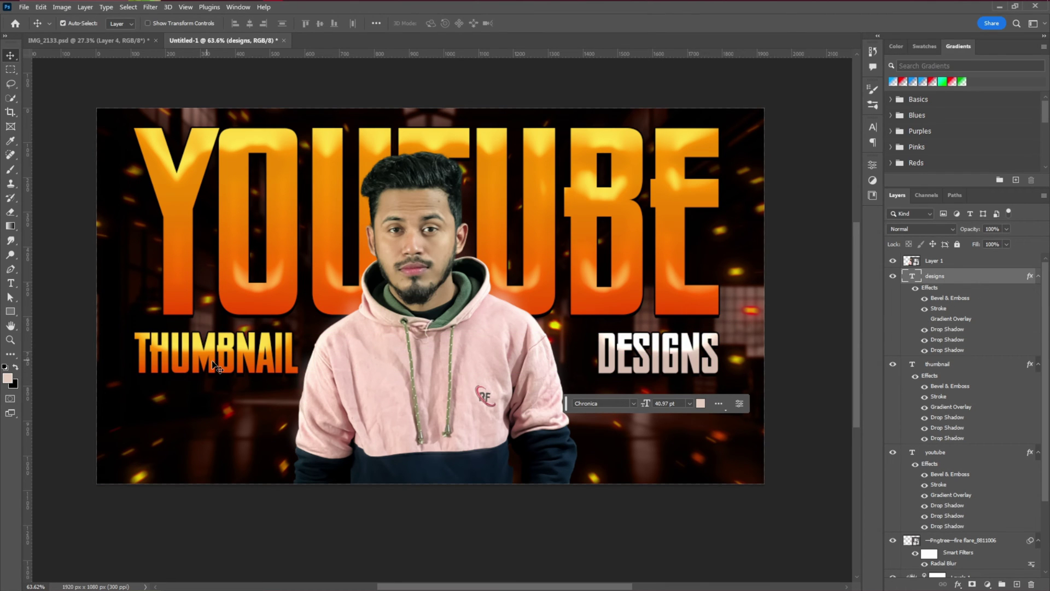
left_click(925, 407)
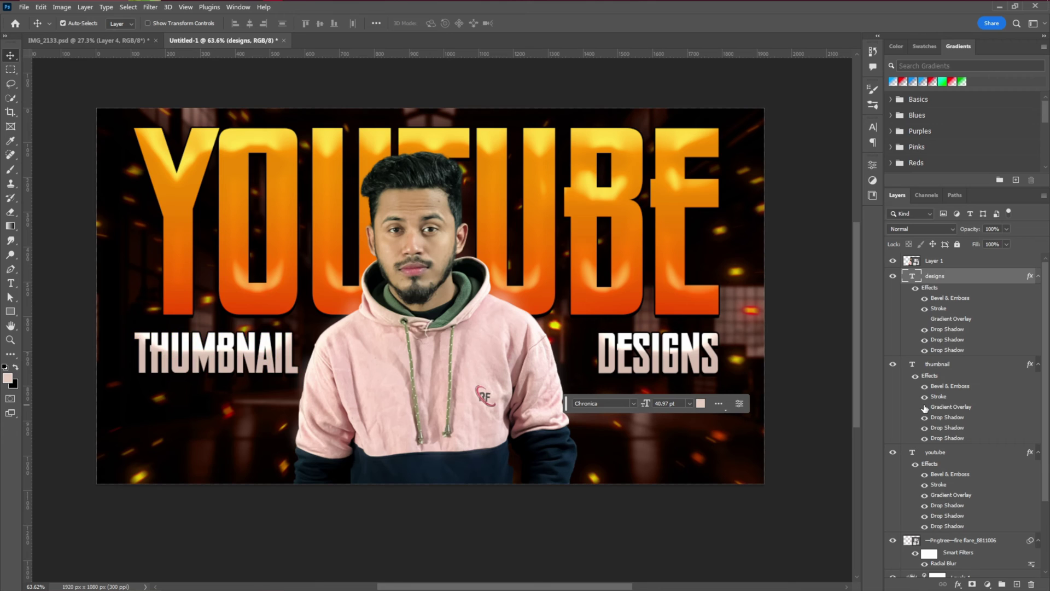
left_click_drag(936, 407, 1031, 584)
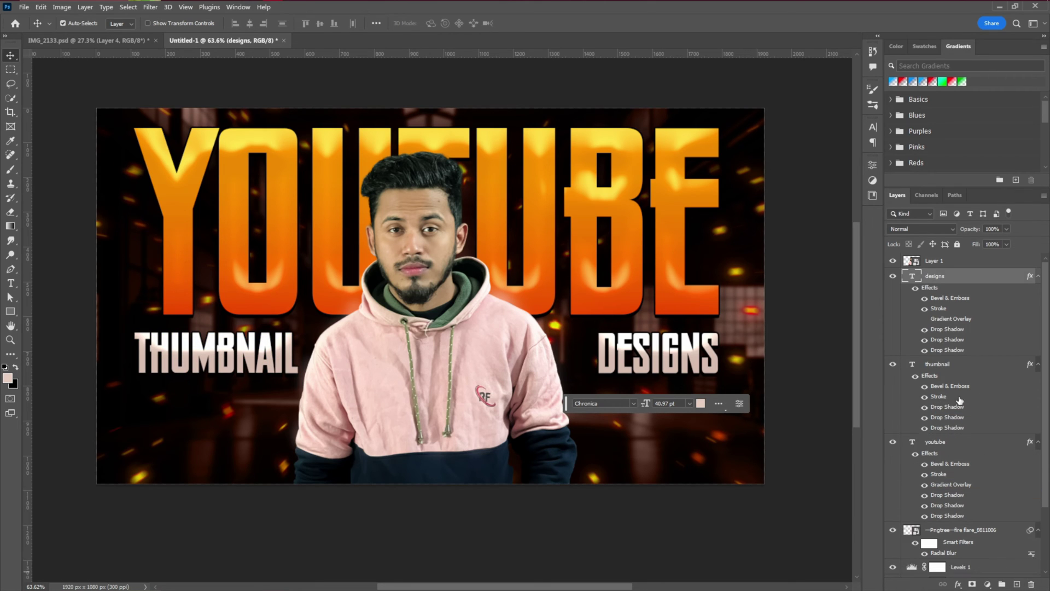
left_click_drag(936, 320, 1032, 584)
Set the designs text's bevel size to 27 px and its shadow color to black (000000)
double_click(942, 303)
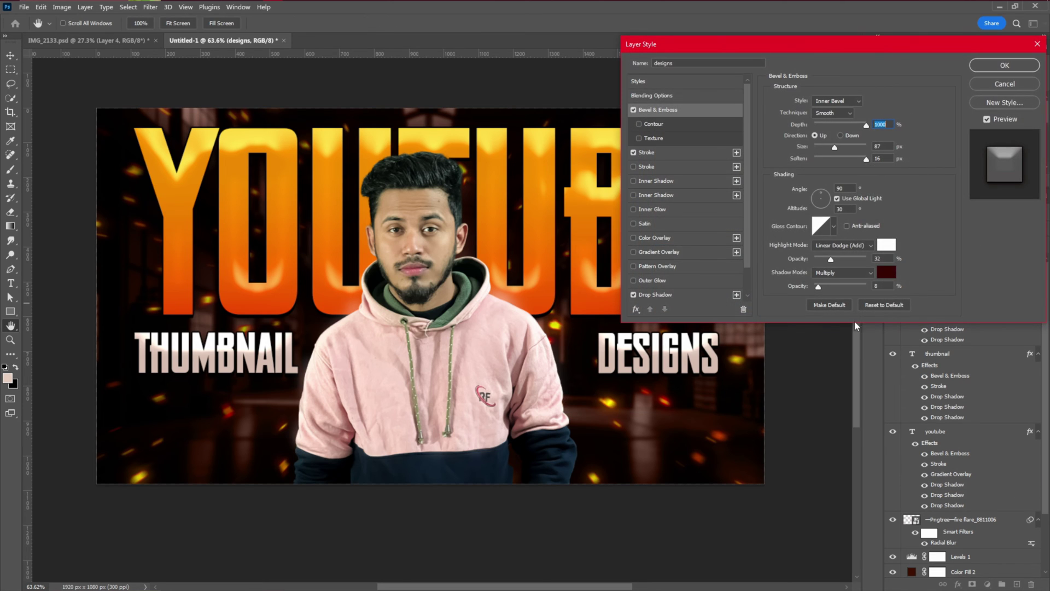
mouse_move(836, 148)
left_mouse_down()
mouse_move(871, 144)
mouse_move(822, 146)
left_mouse_up()
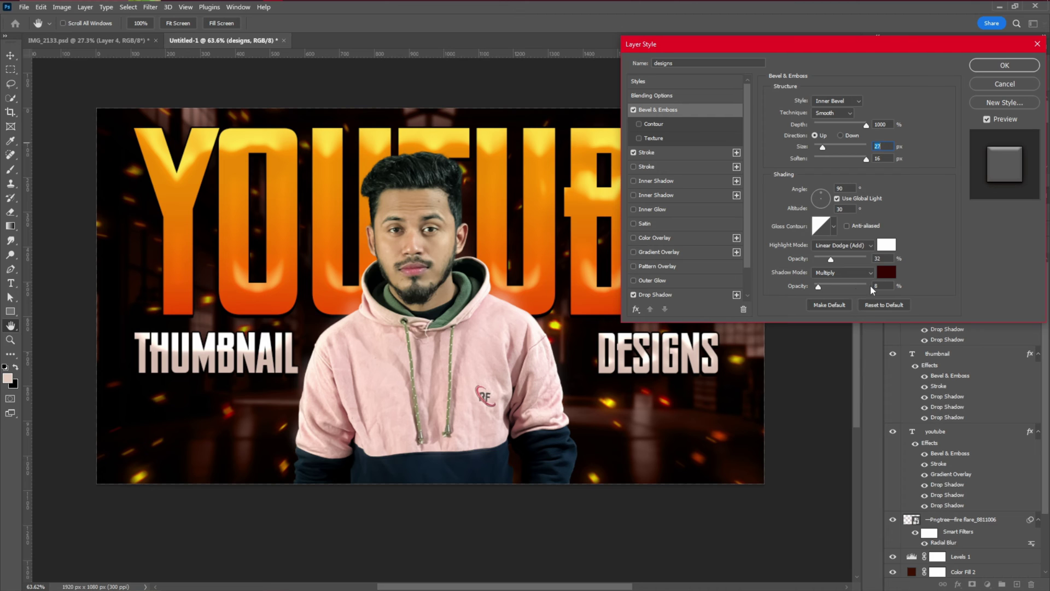
left_click(887, 273)
left_click_drag(797, 286, 847, 355)
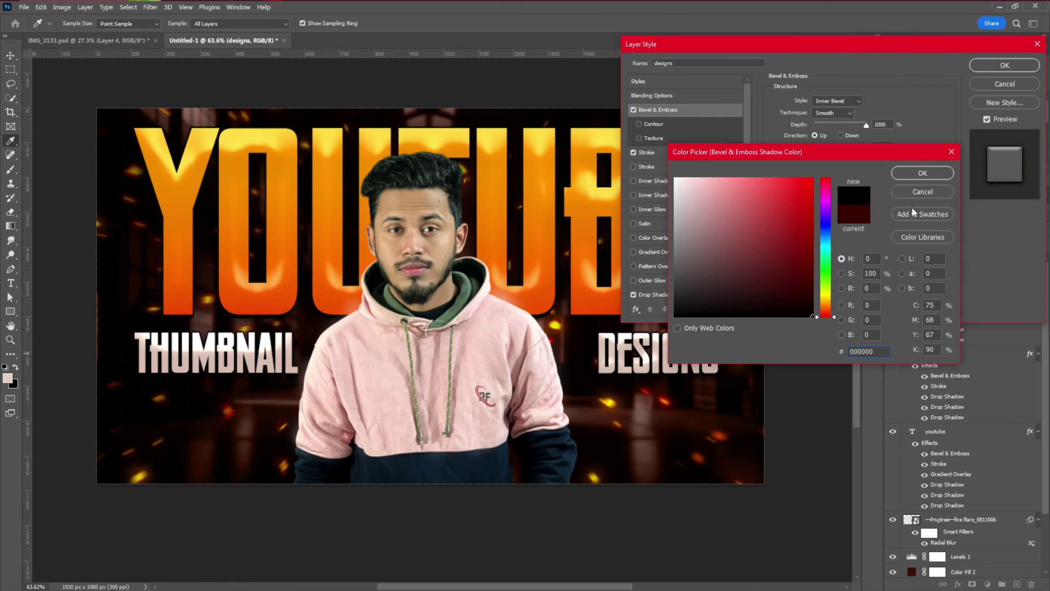
left_click(922, 173)
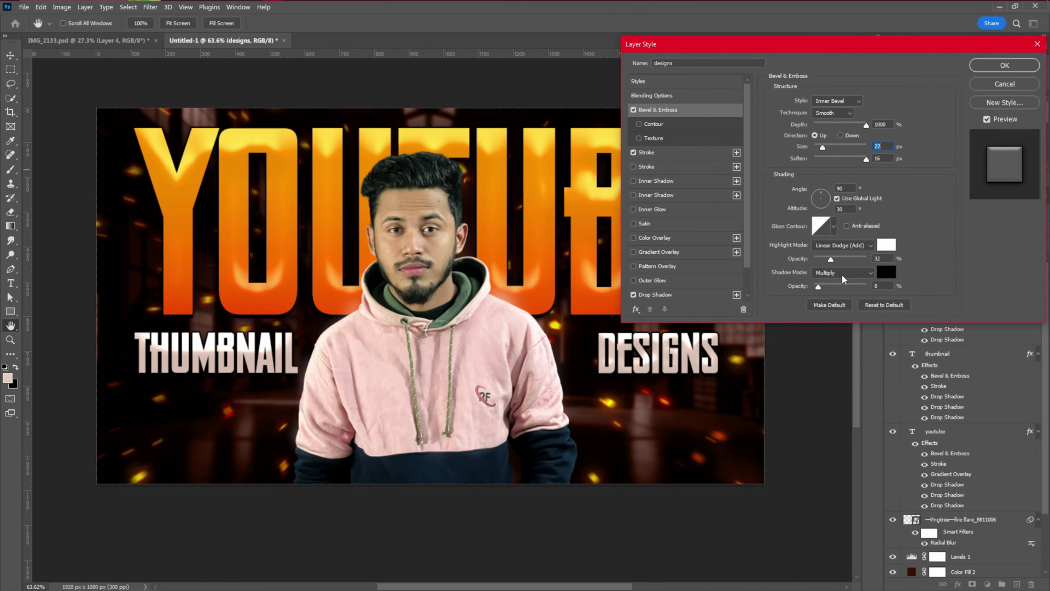
Raise the designs bevel's highlight opacity, try other bevel techniques, increase the size slightly and apply the style
left_click_drag(831, 259, 870, 255)
left_click(864, 125)
left_click(833, 112)
left_click(832, 133)
mouse_move(822, 147)
left_mouse_down()
mouse_move(833, 147)
mouse_move(825, 147)
left_mouse_up()
left_click(833, 113)
left_click(829, 123)
left_click(1005, 65)
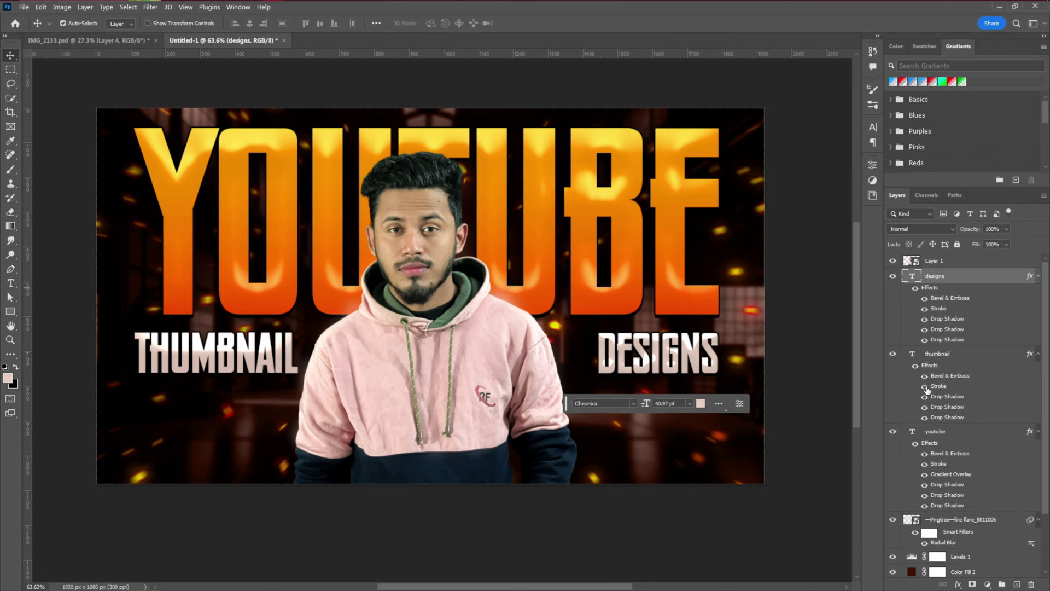
Copy the layer style from the designs text onto the thumbnail text
right_click(936, 290)
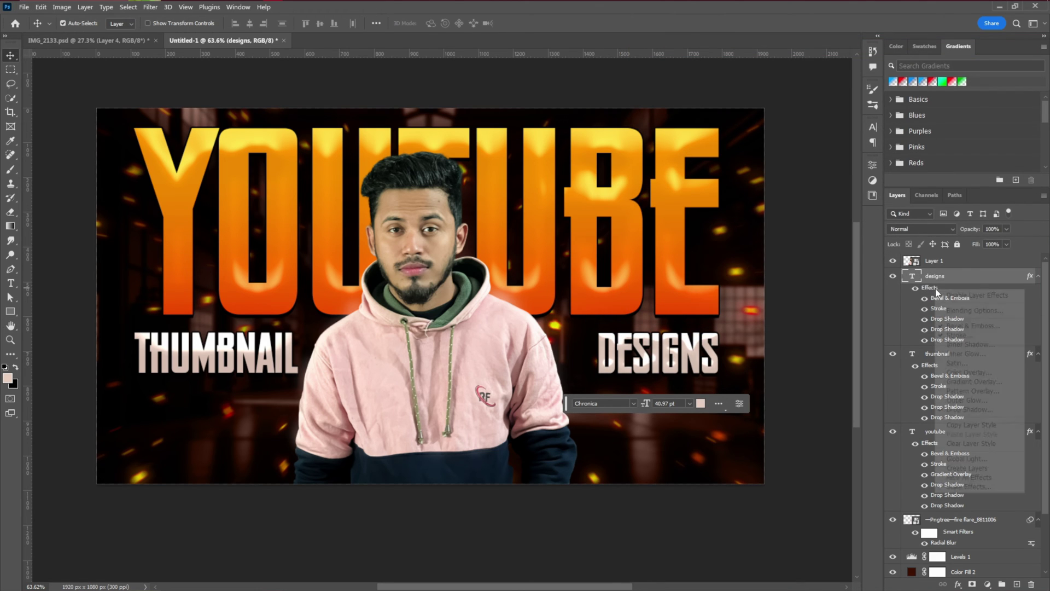
left_click(976, 425)
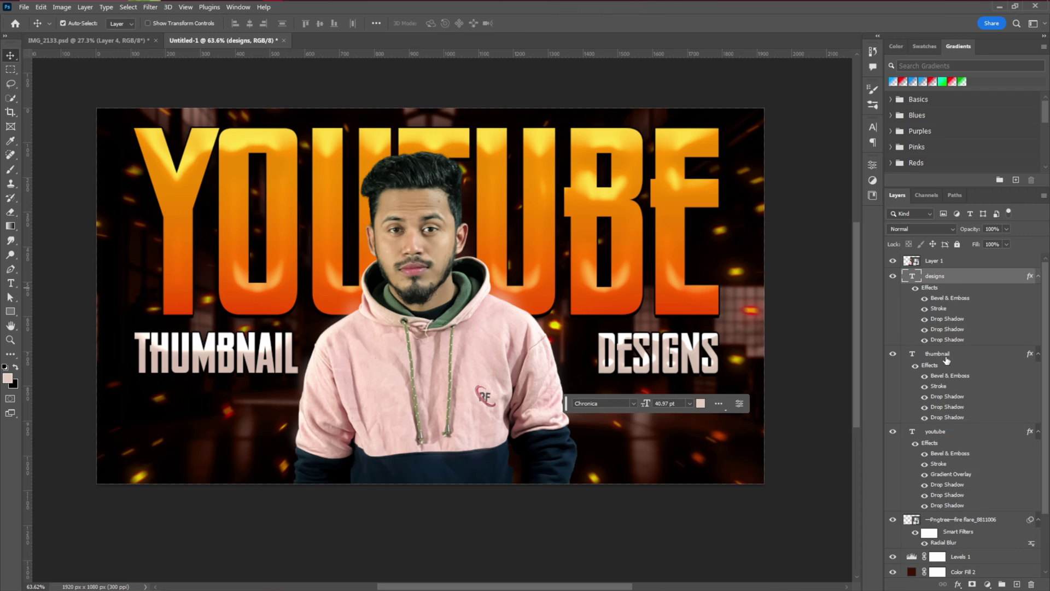
right_click(947, 353)
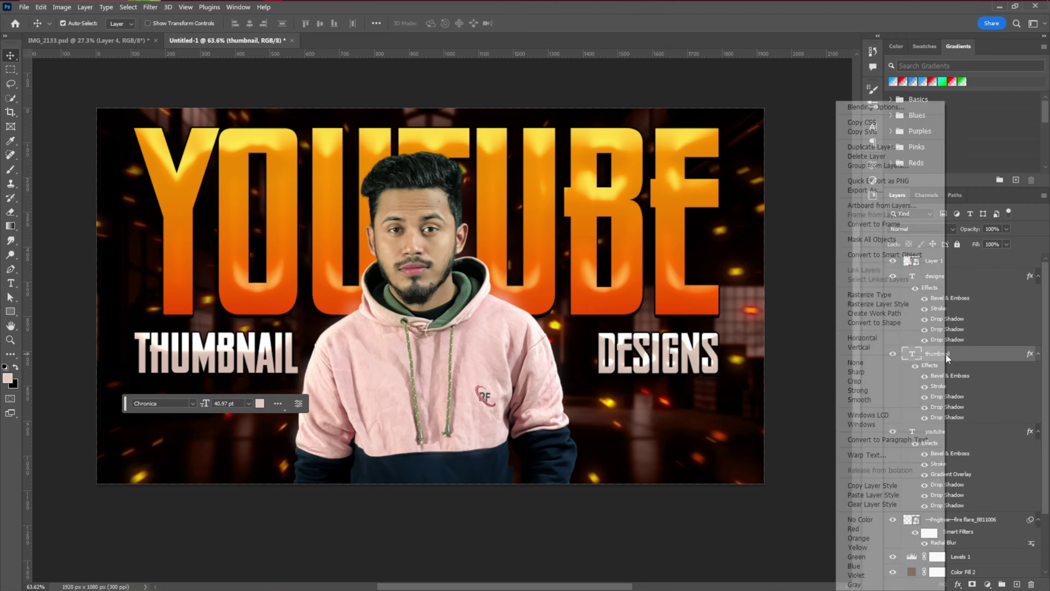
left_click(875, 495)
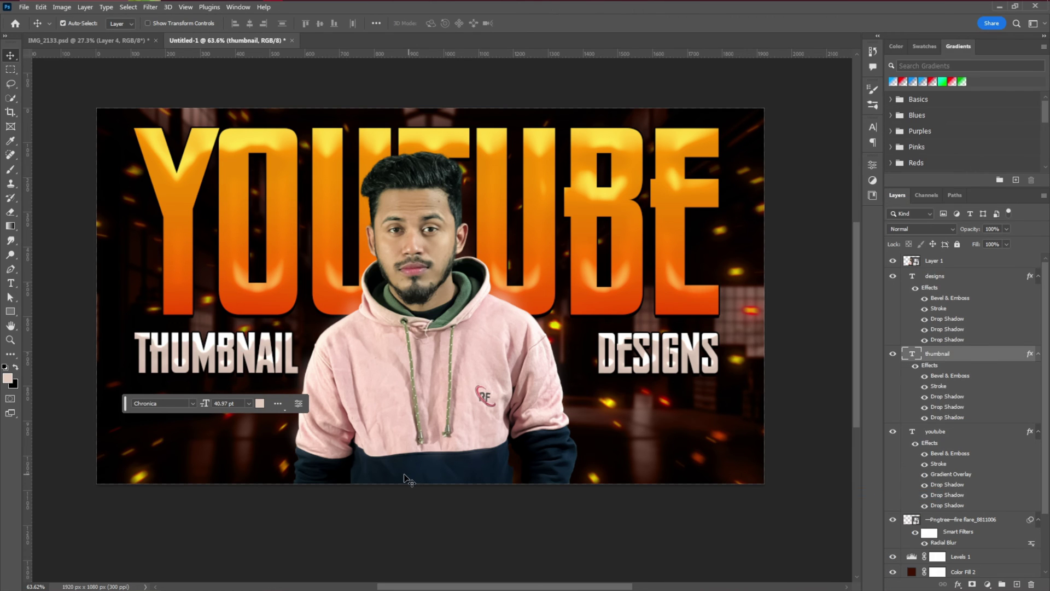
Increase the YOUTUBE title's Stroke size to 7 px
scroll(457, 408, "up", 2)
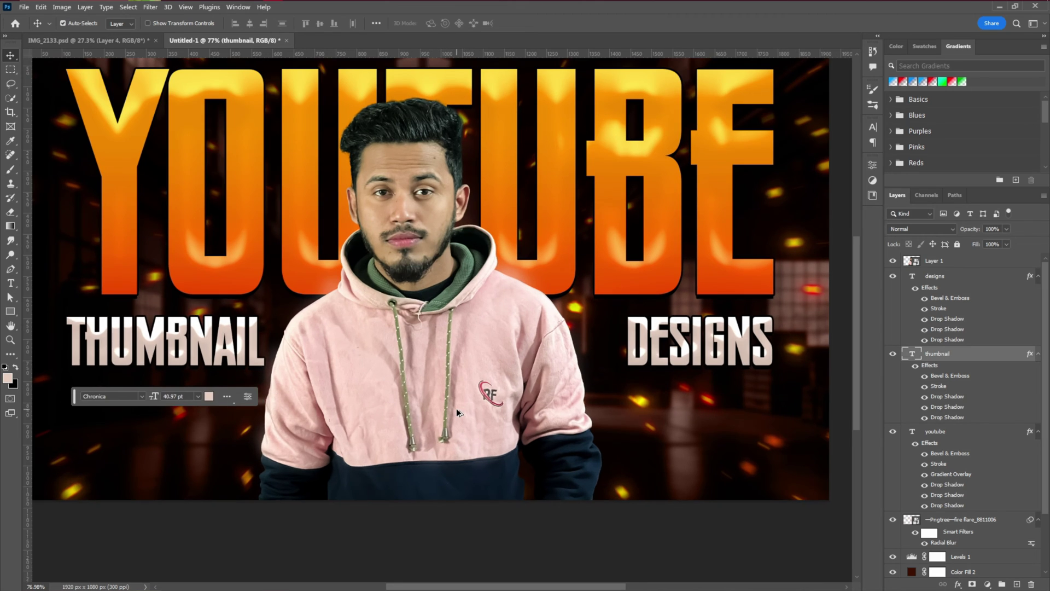
scroll(456, 408, "down", 4)
scroll(457, 412, "up", 1)
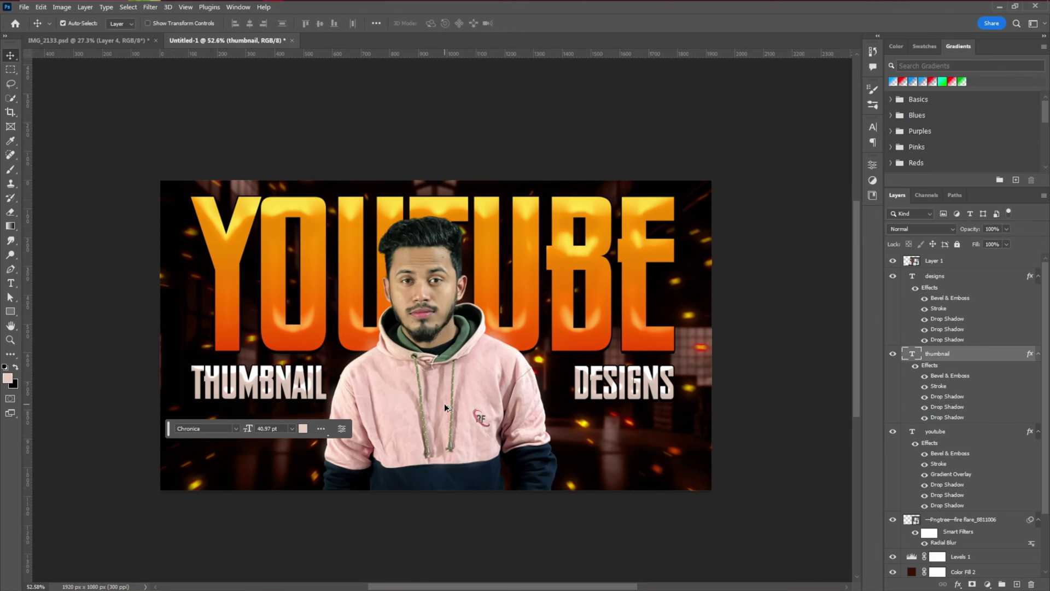
left_click(587, 318)
double_click(944, 464)
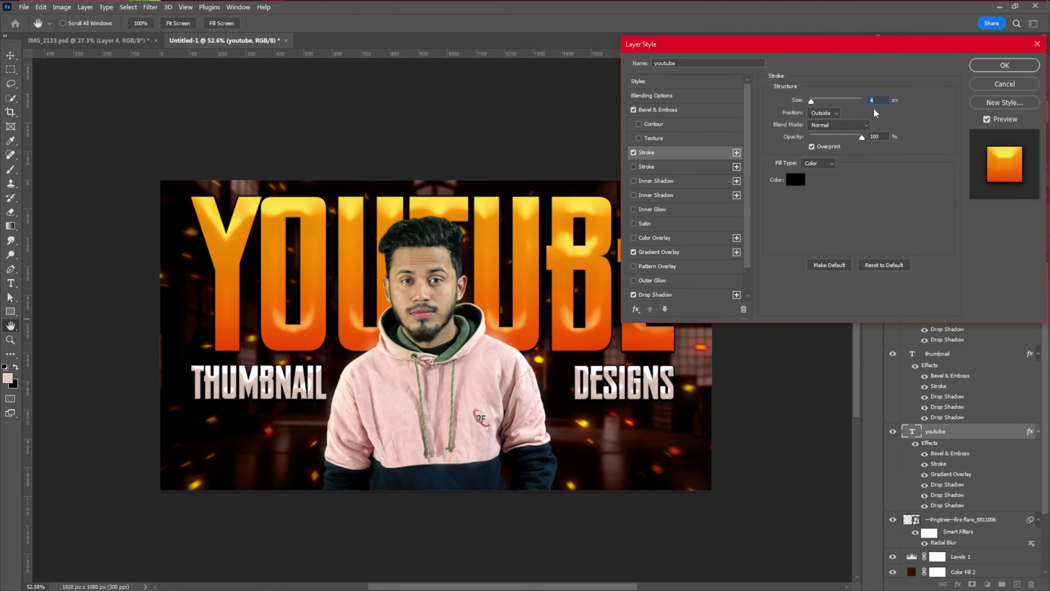
key("Up")
key("Up")
key("Up")
left_click(1017, 64)
scroll(484, 468, "up", 2)
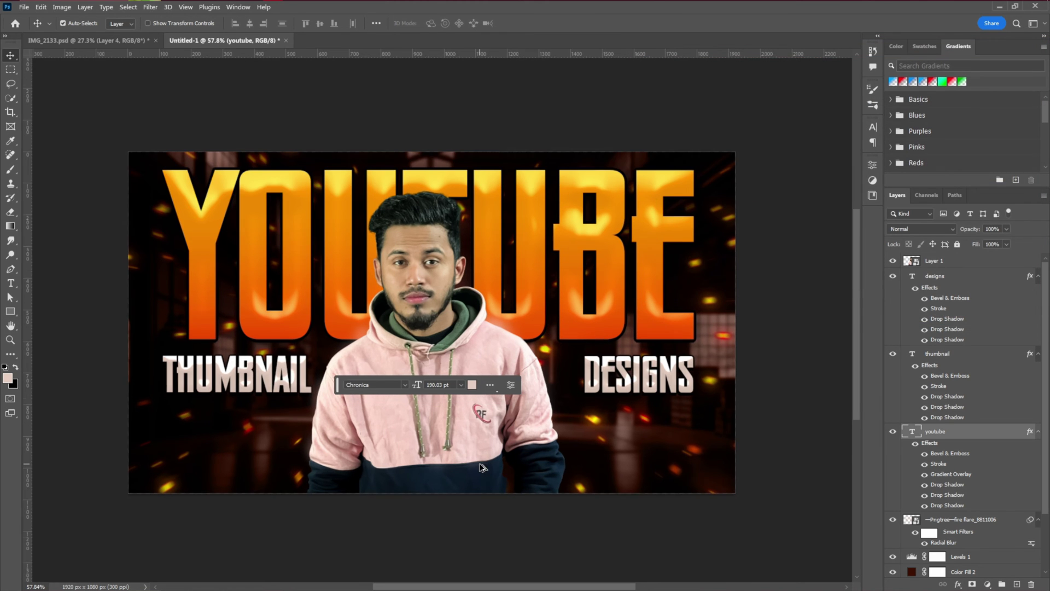
left_click(431, 440)
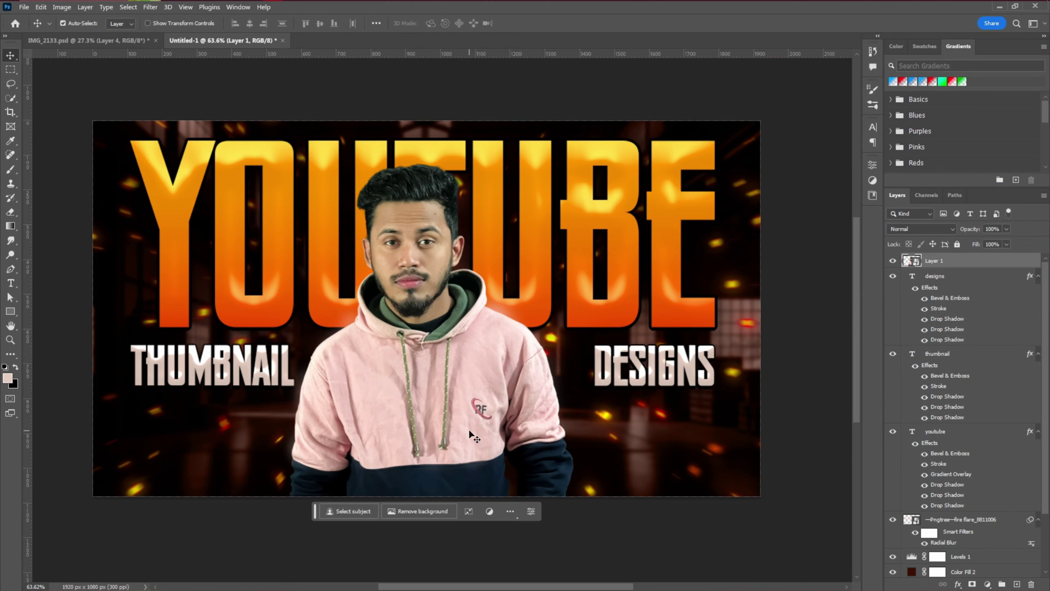
left_click(976, 396)
left_click(1016, 583)
key("ctrl+z")
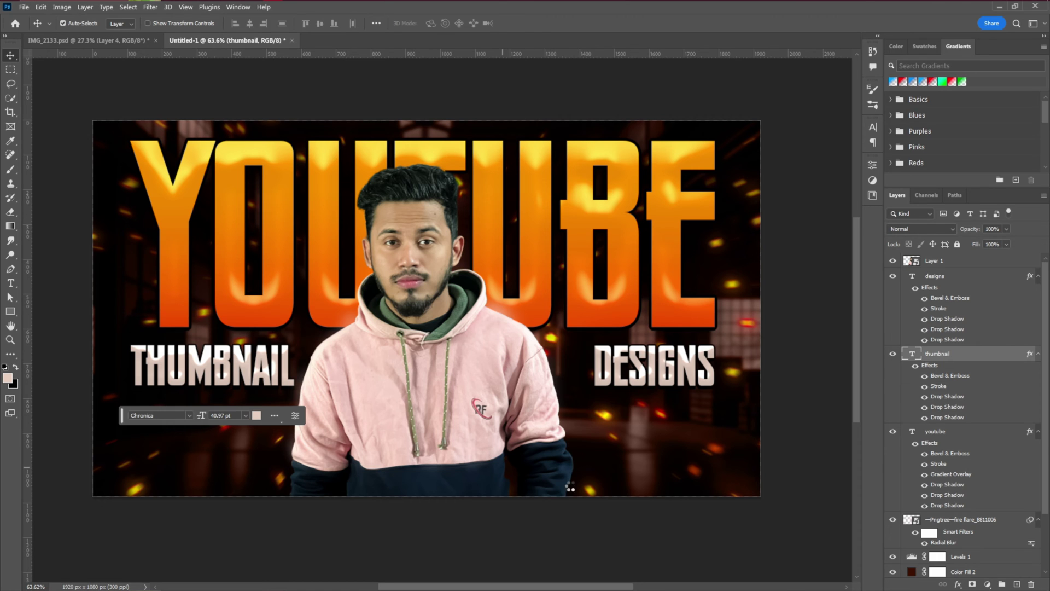
Scale down the first glossy YouTube play icon (9826632_478) and place it beside the Y near the left edge
left_click_drag(618, 309, 325, 295)
left_click_drag(286, 310, 133, 202)
left_click(542, 23)
Scale down the second YouTube icon (9826626_145), rotate it slightly and place it below DESIGNS near the right edge
left_click_drag(239, 310, 509, 310)
left_click_drag(565, 310, 764, 186)
left_click_drag(724, 187, 706, 430)
left_click_drag(745, 467, 753, 478)
left_click_drag(710, 435, 704, 441)
left_click(544, 23)
Scale down the third YouTube icon (9826632_478 (1)) and place it in the canvas's bottom-left corner
left_click_drag(614, 122, 323, 413)
left_click_drag(280, 455, 255, 459)
key("Return")
Place a transformed copy of the bottom-left icon behind the title's first O, with its layer below the YOUTUBE text
key("ctrl+t")
left_click_drag(180, 479, 228, 303)
key("Return")
left_click_drag(968, 354, 968, 491)
Duplicate the upper-left icon to the canvas's top edge above the second U and move its layer below the YOUTUBE text
left_click_drag(230, 332, 783, 205, "alt")
key("ctrl+z")
left_click_drag(130, 204, 519, 140, "alt")
left_click_drag(991, 314, 991, 491)
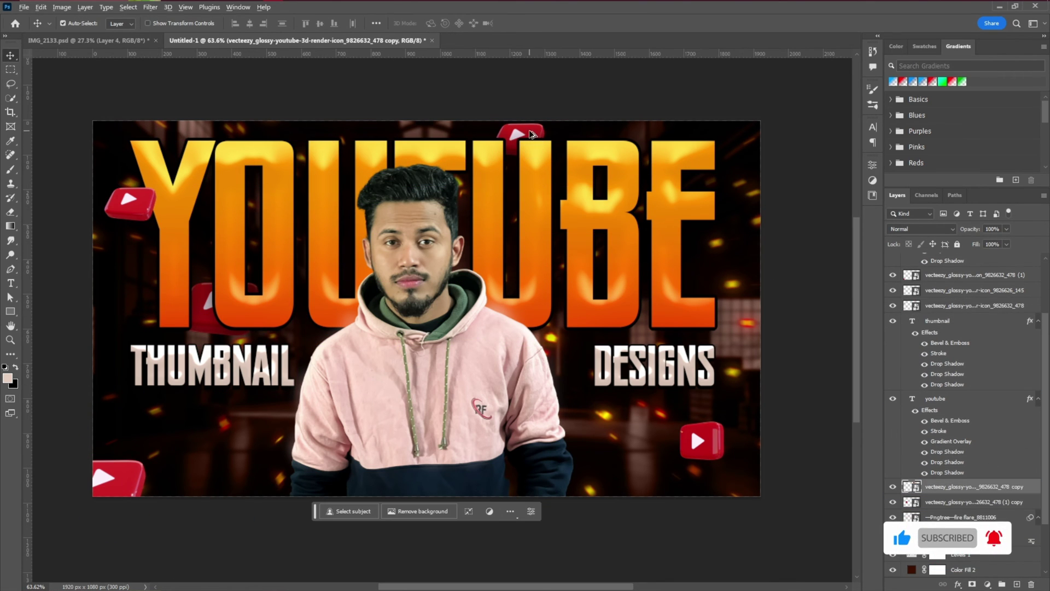
Place icon copies at the bottom edge beside the portrait's sleeve and behind the end of THUMBNAIL, beneath the YOUTUBE text layer
left_click_drag(519, 134, 588, 474, "alt")
left_click_drag(690, 442, 302, 365, "alt")
left_click_drag(961, 297, 961, 487)
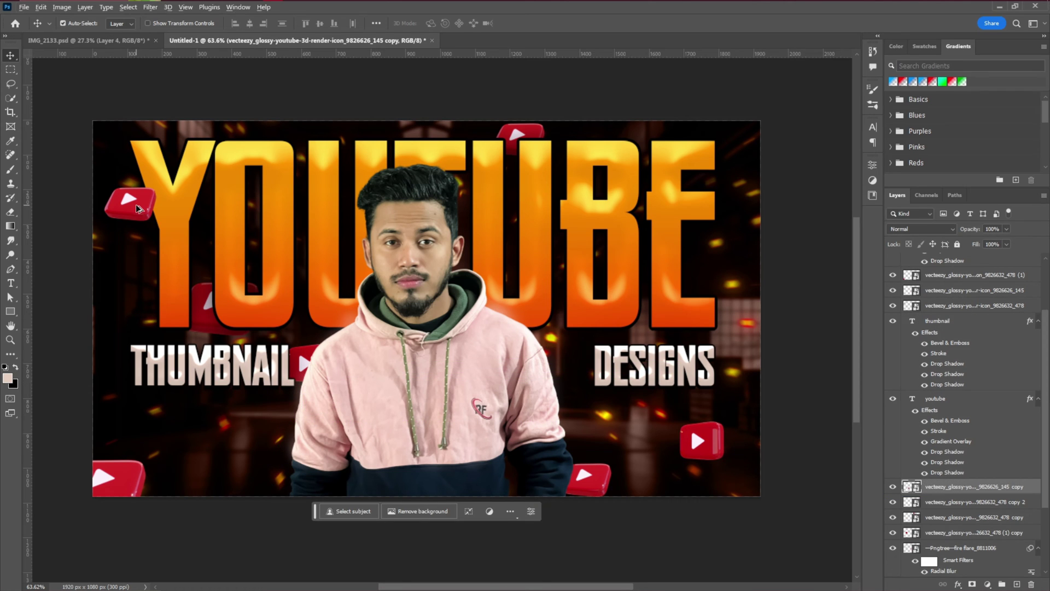
Shift the upper-left icon to the canvas edge and place a copy behind the start of THUMBNAIL, lowering its layer below the text
left_click_drag(133, 203, 122, 199)
left_click_drag(131, 197, 126, 362, "alt")
key("ctrl+bracketleft")
key("ctrl+bracketleft")
key("ctrl+bracketleft")
Place icon copies at the right edge above DESIGNS and at the bottom edge below the end of THUMBNAIL
left_click_drag(133, 364, 740, 244, "alt")
left_click_drag(301, 365, 284, 479, "alt")
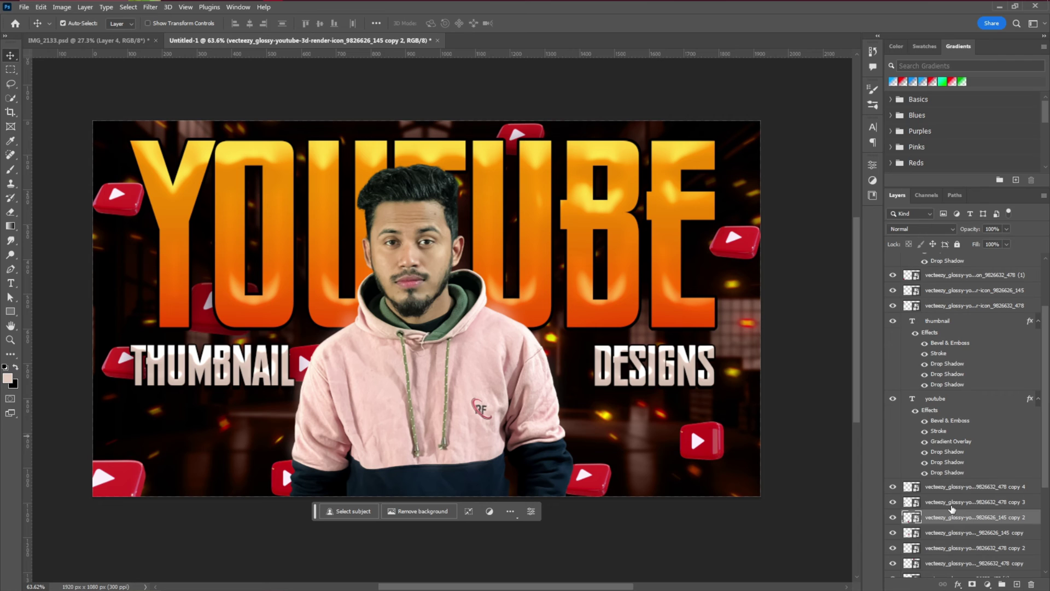
Apply a Motion Blur with 0° angle and 27 px distance to the icon in the bottom-left corner
scroll(952, 507, "up", 3)
left_click(948, 353)
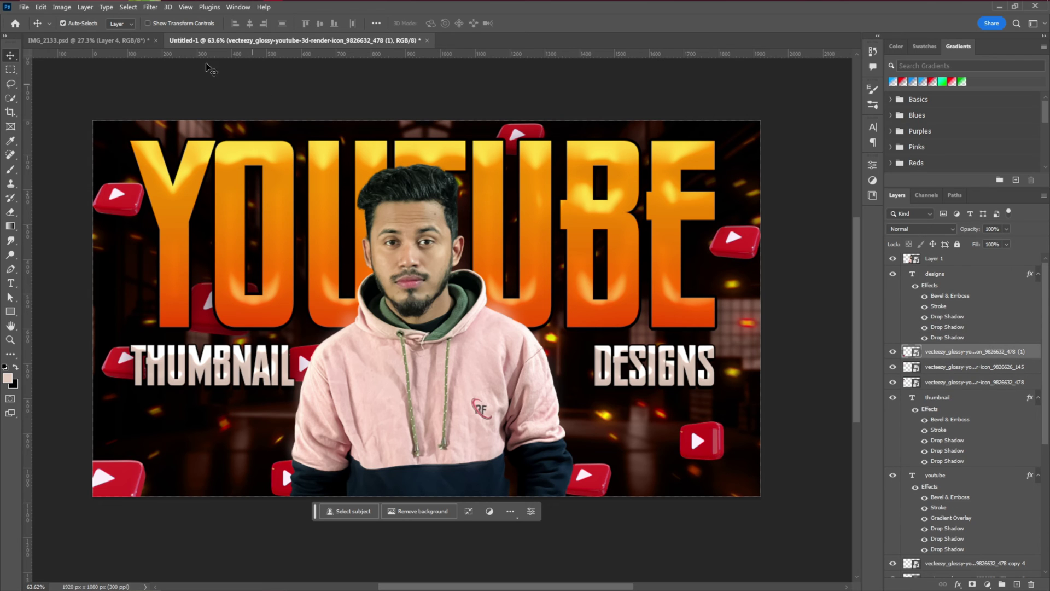
left_click(150, 7)
mouse_move(219, 146)
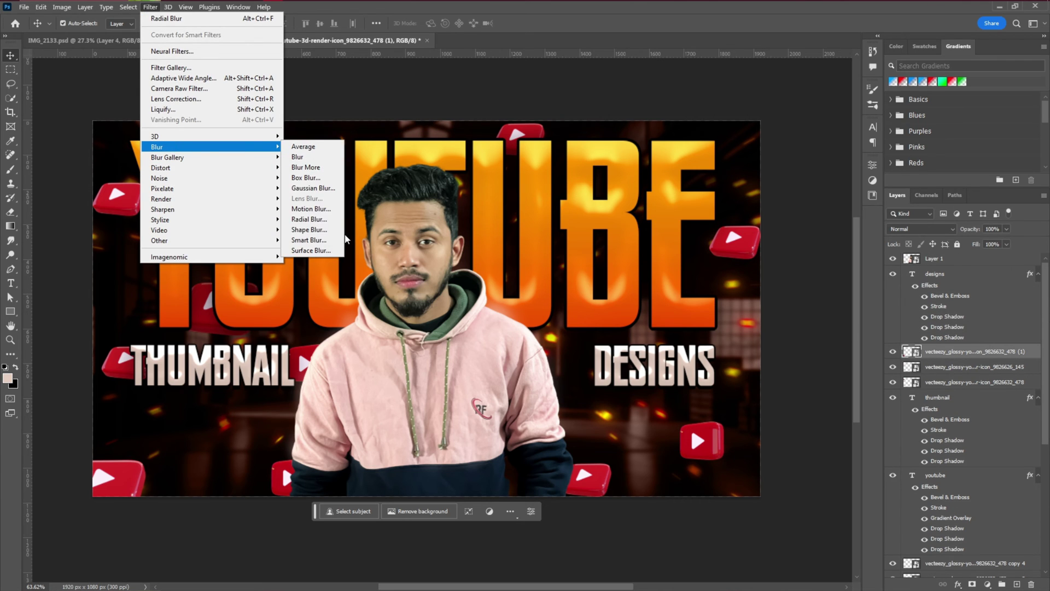
left_click(311, 209)
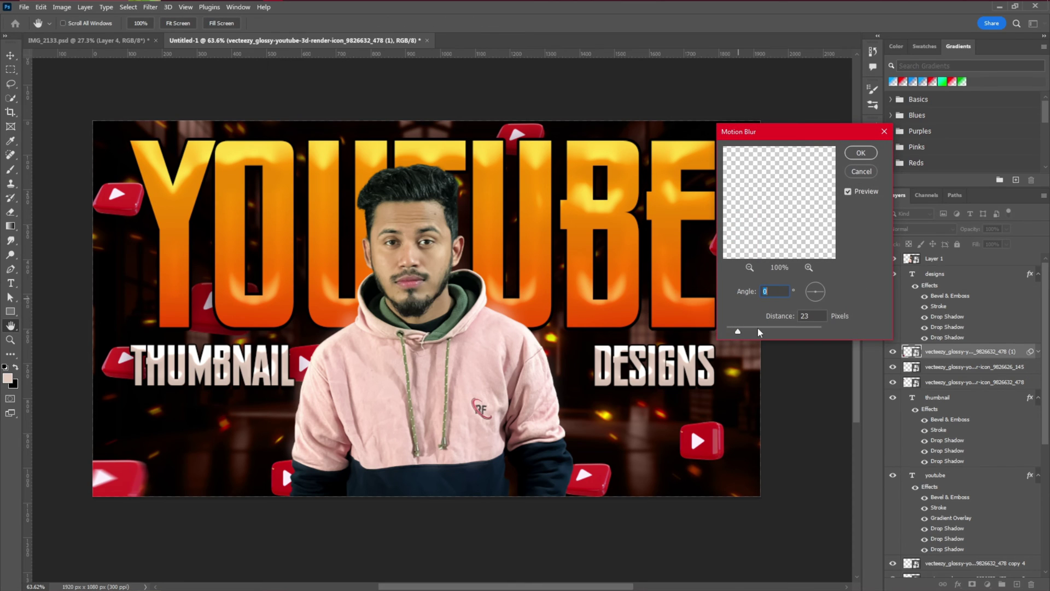
left_click_drag(738, 331, 741, 335)
left_click(862, 153)
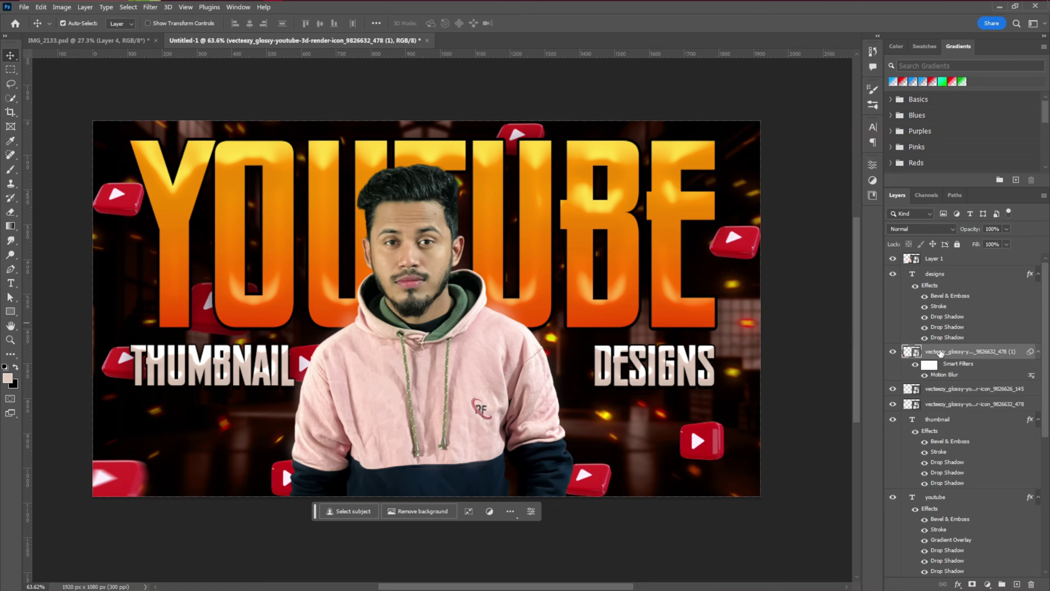
Apply the same 27 px Motion Blur to the icon below DESIGNS and the upper-left icon
left_click(953, 389)
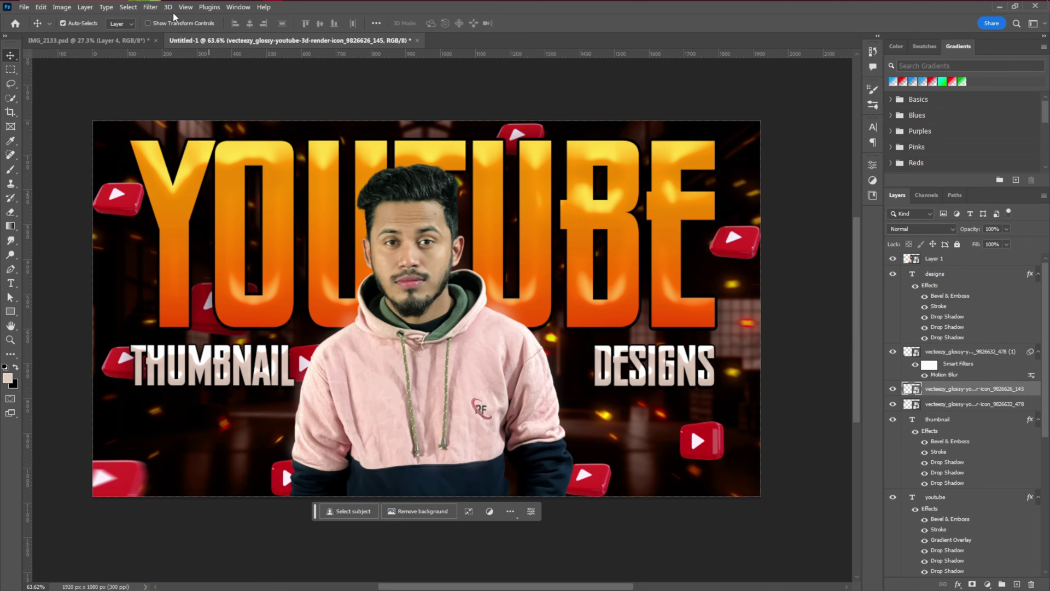
left_click(150, 7)
left_click(164, 18)
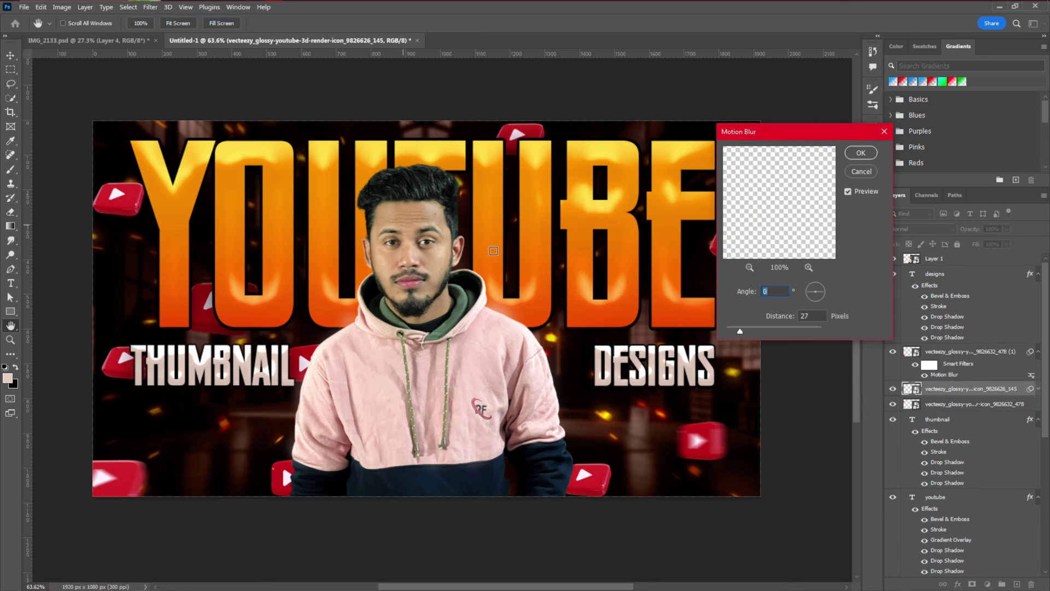
left_click(862, 154)
left_click(956, 427)
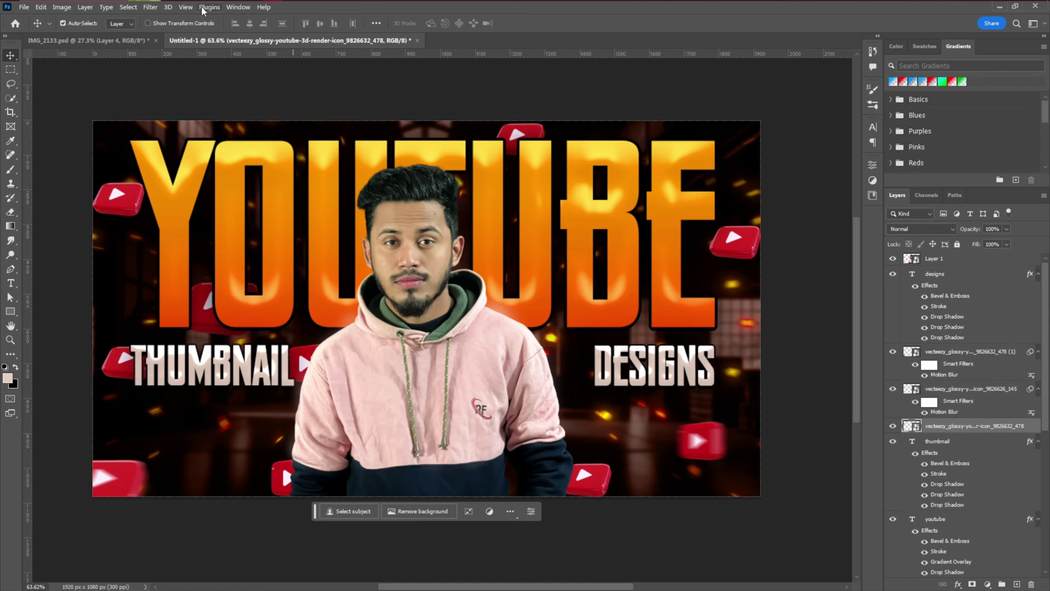
left_click(150, 7)
left_click(164, 15)
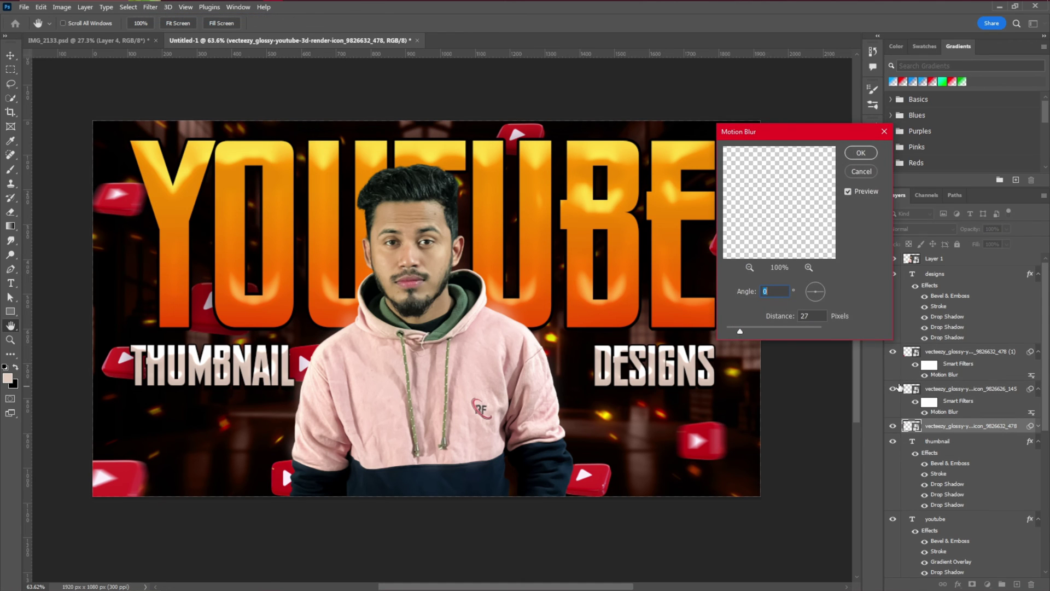
left_click(861, 154)
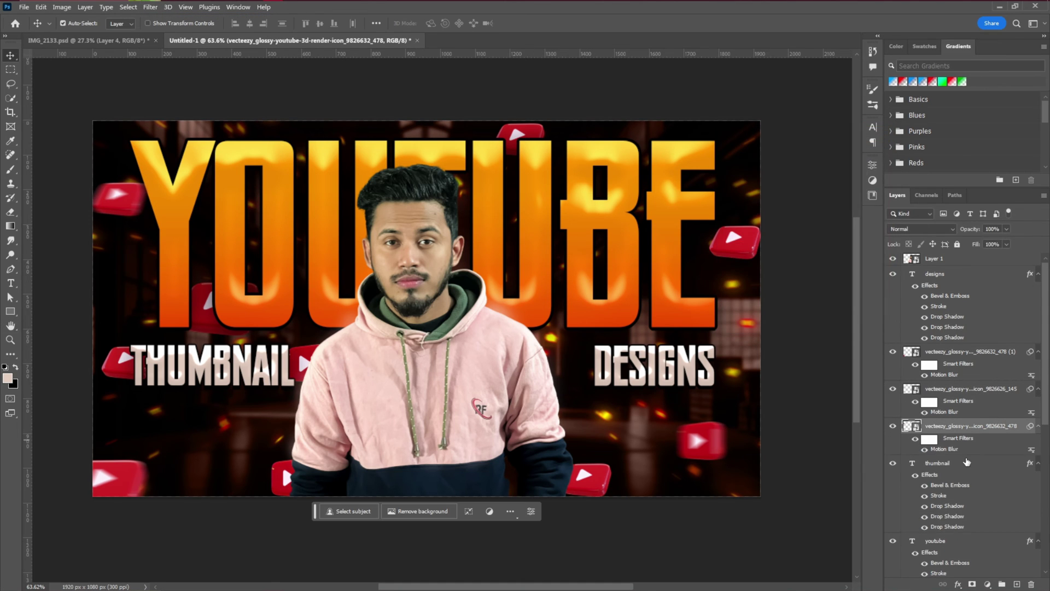
Apply the 27 px Motion Blur to the right-edge icon above DESIGNS and the bottom icon beside the portrait's sleeve
scroll(960, 494, "down", 5)
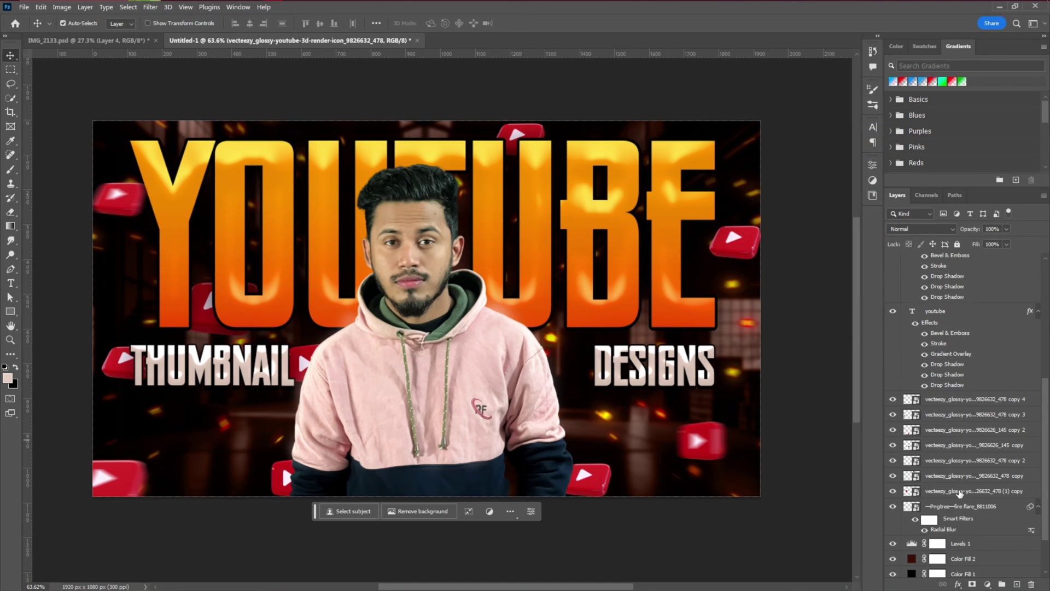
left_click(951, 404)
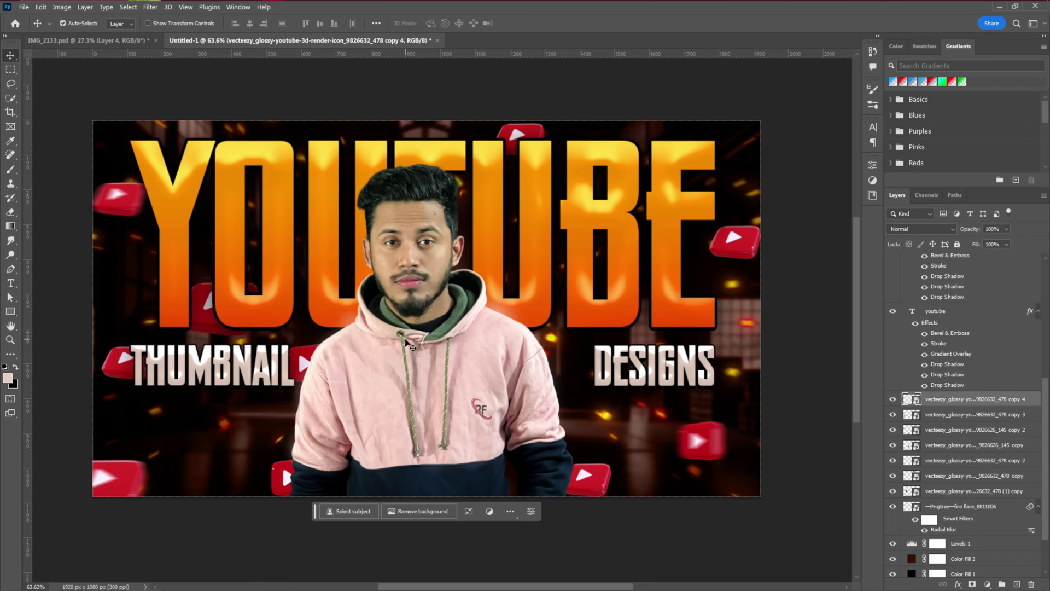
left_click(151, 6)
left_click(164, 18)
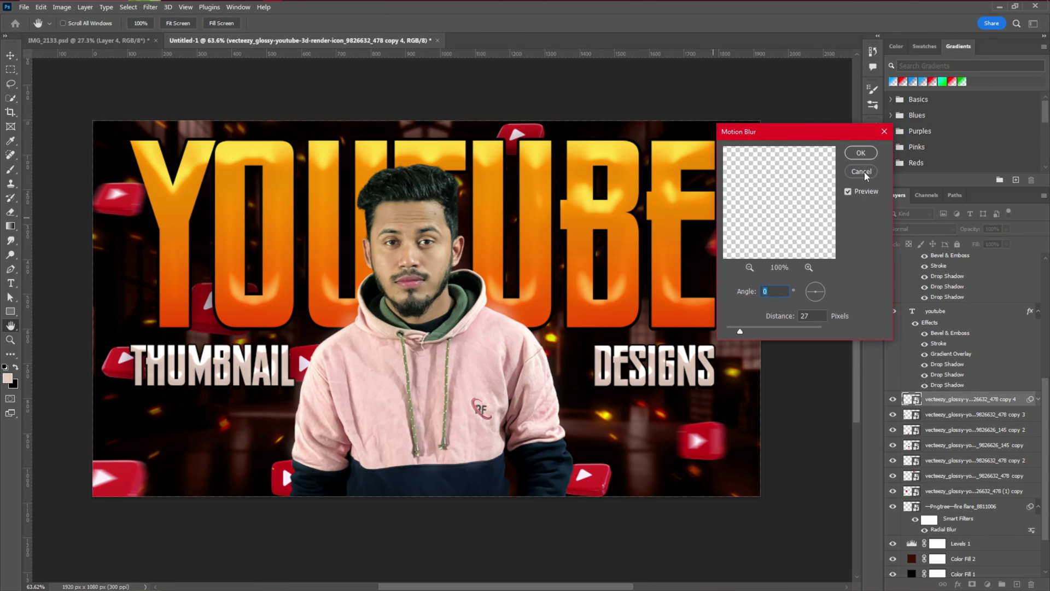
left_click(861, 153)
left_click(591, 481)
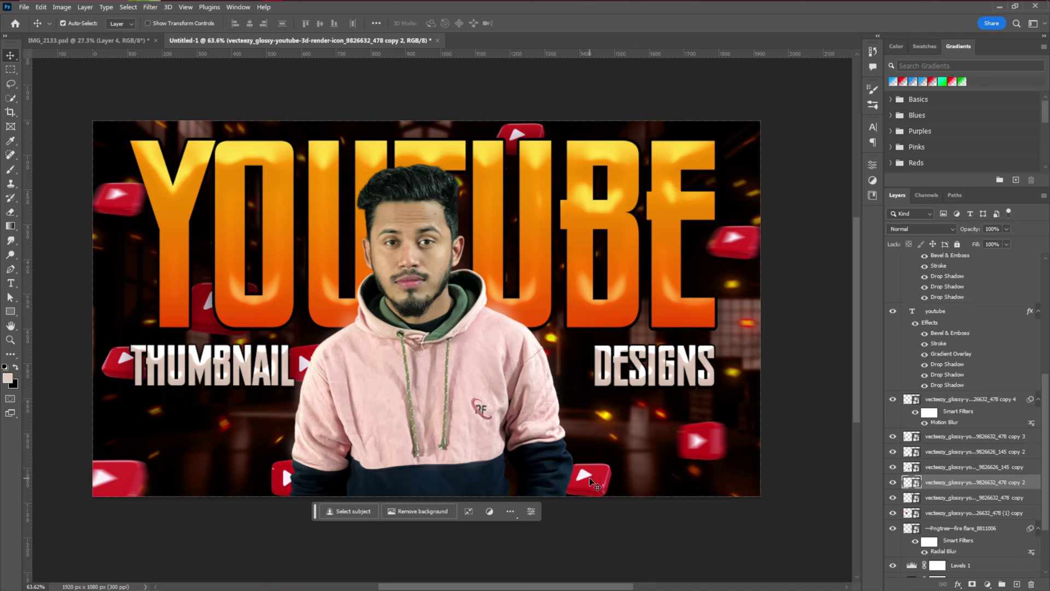
left_click(151, 7)
left_click(164, 17)
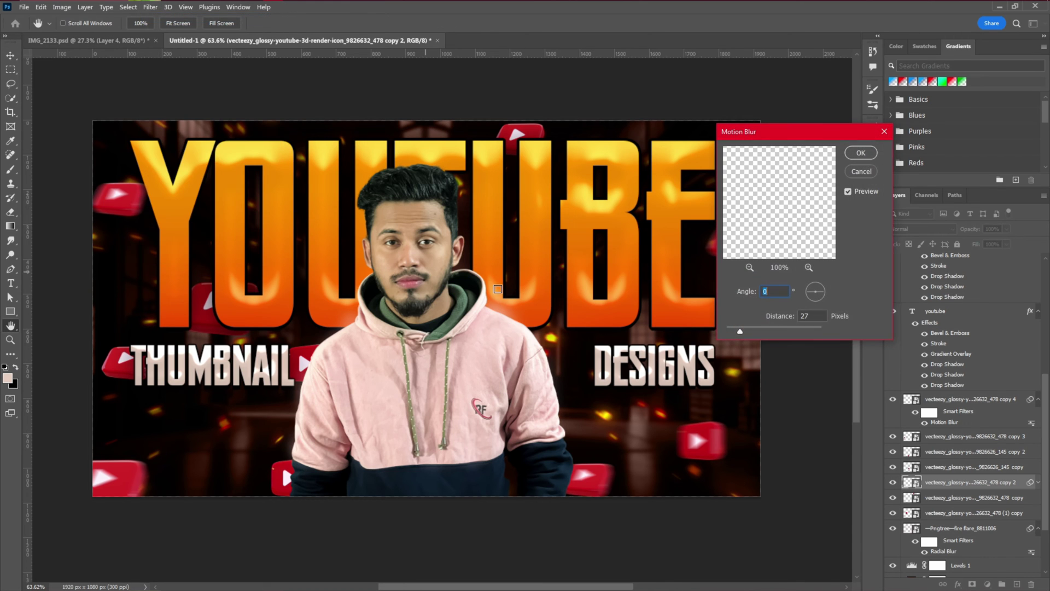
key("Return")
Repeat the last Motion Blur on the icon at the top edge and the one at the end of THUMBNAIL
left_click(154, 8)
left_click(164, 19)
left_click(862, 153)
left_click(302, 363)
left_click(151, 8)
left_click(164, 18)
left_click(863, 153)
Apply a stronger Motion Blur of 45 px to the icon behind the title's first O
left_click(210, 301)
left_click(213, 331)
left_click(157, 7)
left_click(165, 18)
left_click(750, 331)
key("Return")
Apply the 45 px Motion Blur to the bottom-edge icon below the end of THUMBNAIL
left_click(282, 475)
left_click(151, 7)
left_click(160, 18)
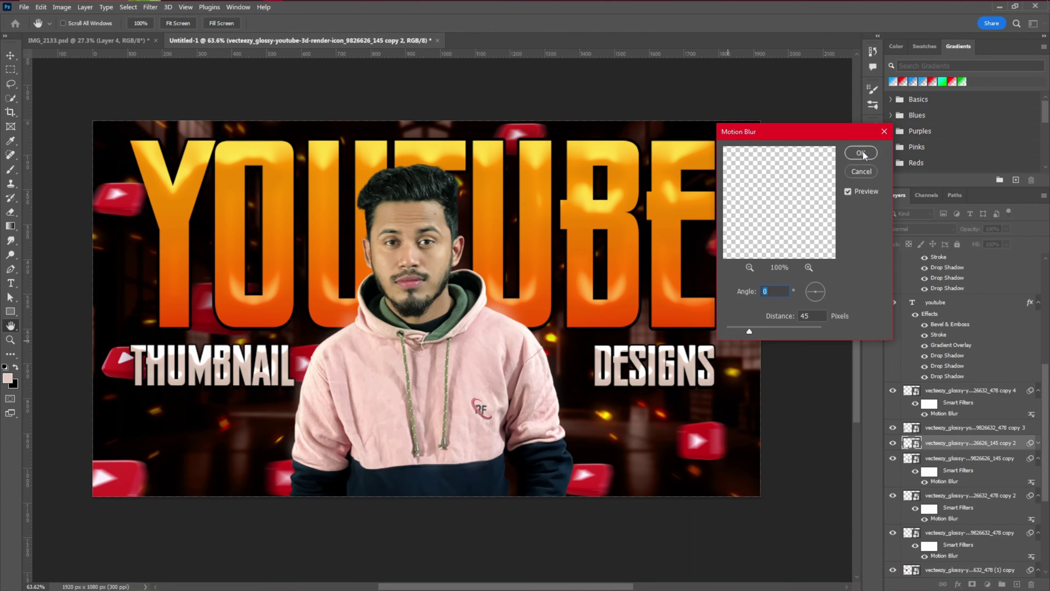
left_click(863, 155)
Enlarge the upper-left icon and move it up so it is cropped by the canvas's left edge
left_click_drag(123, 201, 118, 163)
key("ctrl+t")
key("Return")
left_click_drag(70, 117, 37, 87)
left_click_drag(110, 143, 121, 164)
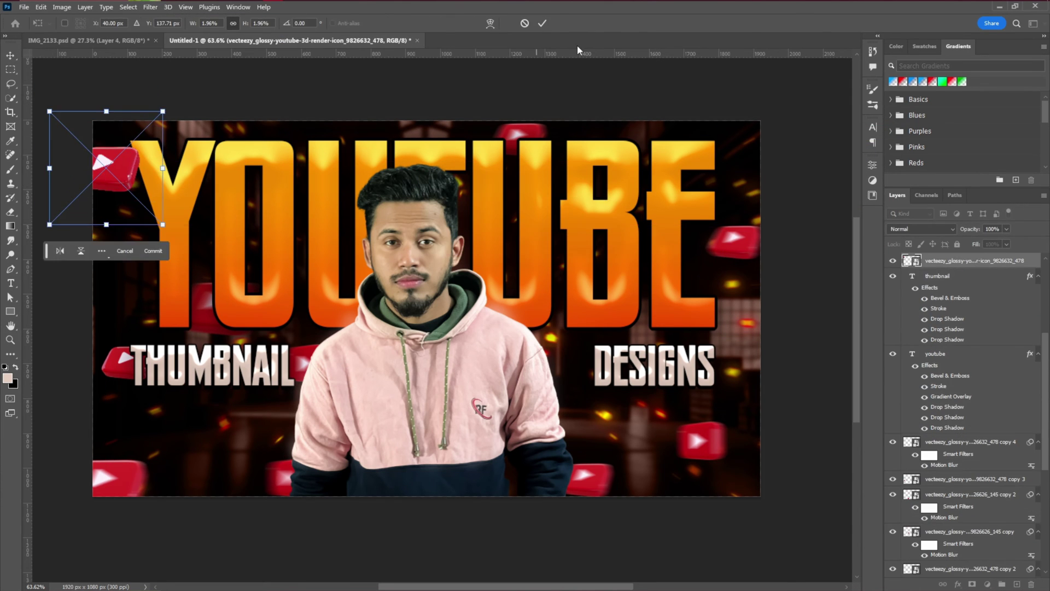
key("Return")
Move the icon at the start of THUMBNAIL up toward the left edge and apply the last Motion Blur to it
left_click(119, 357)
key("ctrl+alt+f")
key("Return")
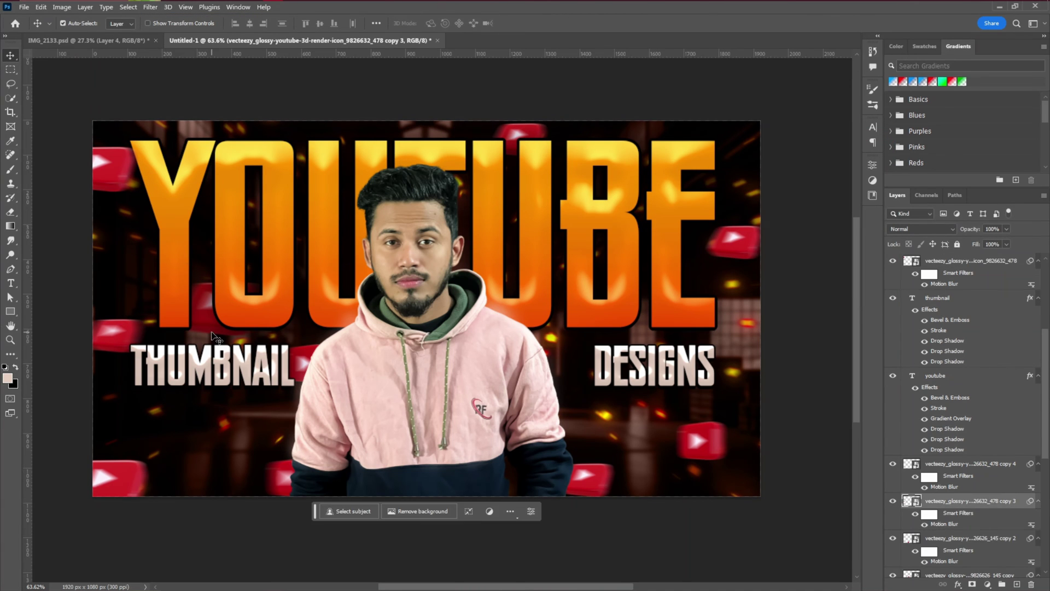
Enlarge and reposition the right-edge icon above DESIGNS, and apply a second Motion Blur to it
key("ctrl+t")
key("Return")
left_click(540, 24)
left_click_drag(739, 237, 742, 246)
left_click(151, 7)
left_click(160, 18)
key("Return")
Add a black-filled layer directly beneath the portrait layer and set its blend mode to Screen
scroll(510, 403, "down", 4)
scroll(411, 445, "up", 2)
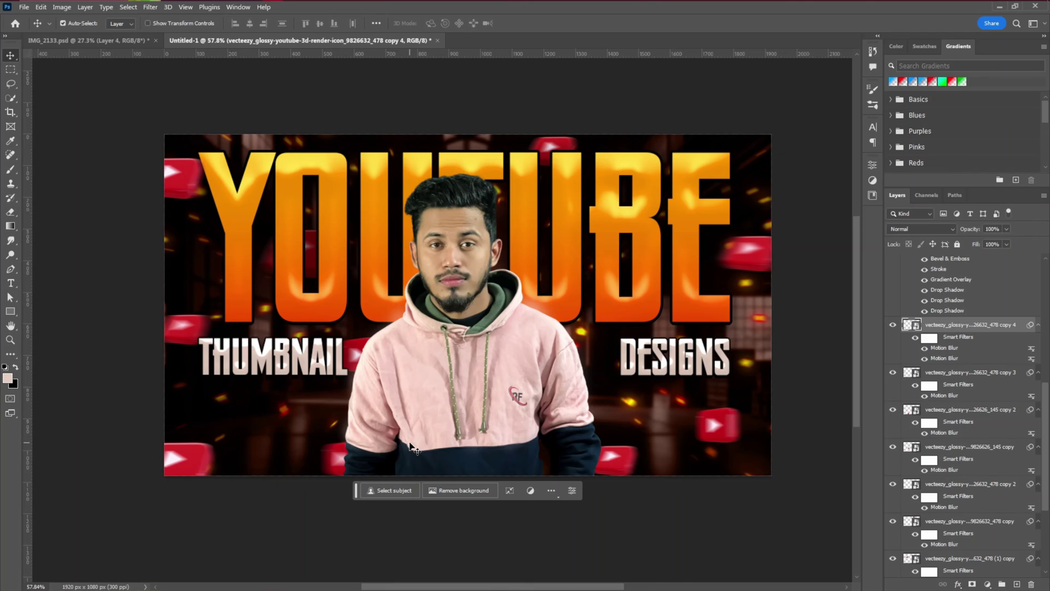
left_click(464, 389)
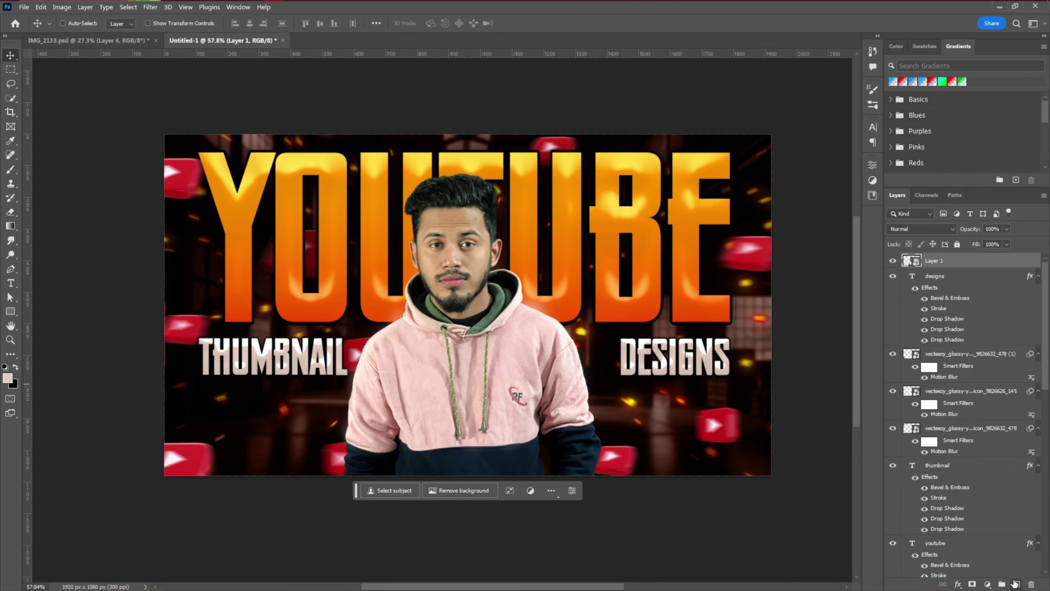
left_click(1015, 583, "ctrl")
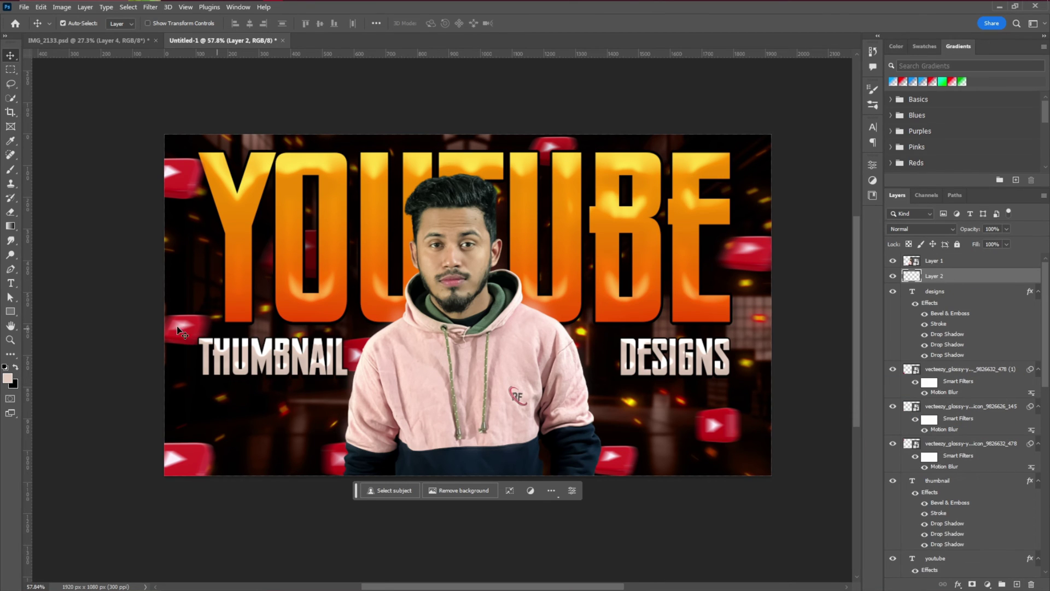
left_click(15, 367)
left_click(40, 7)
left_click(83, 179)
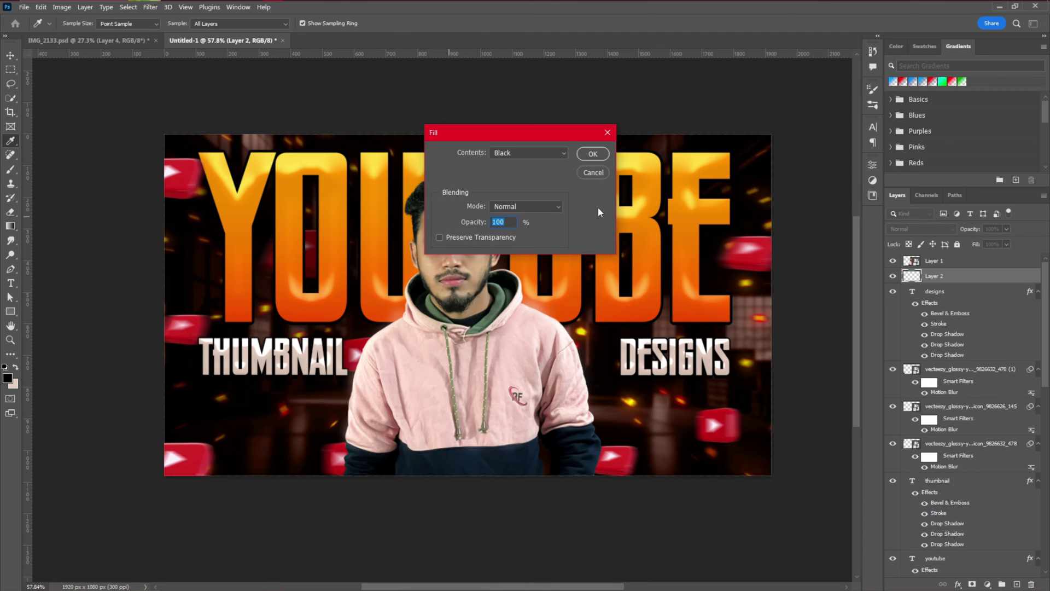
left_click(602, 157)
left_click(922, 229)
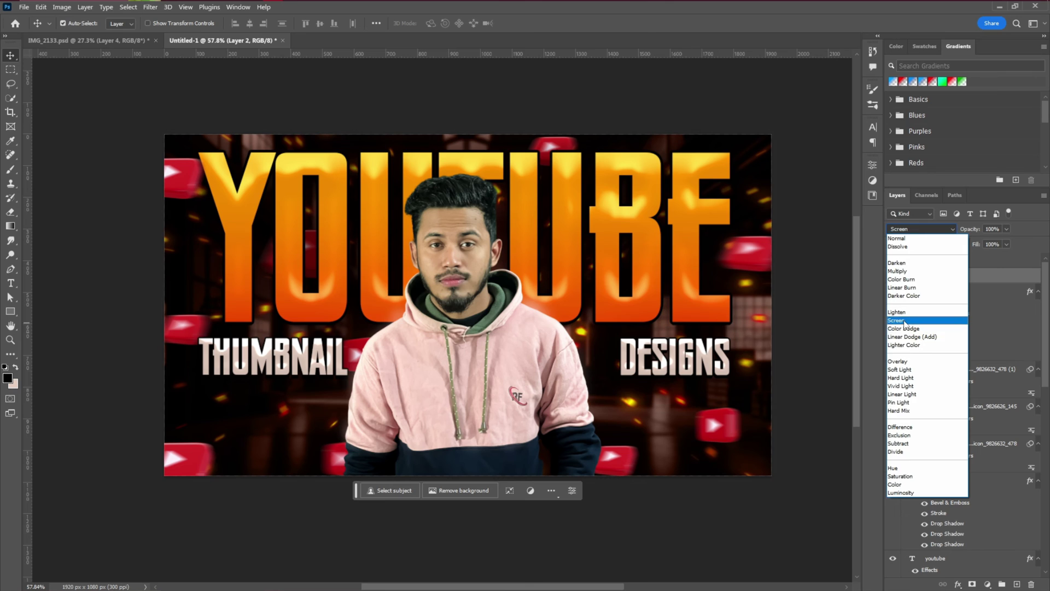
left_click(904, 320)
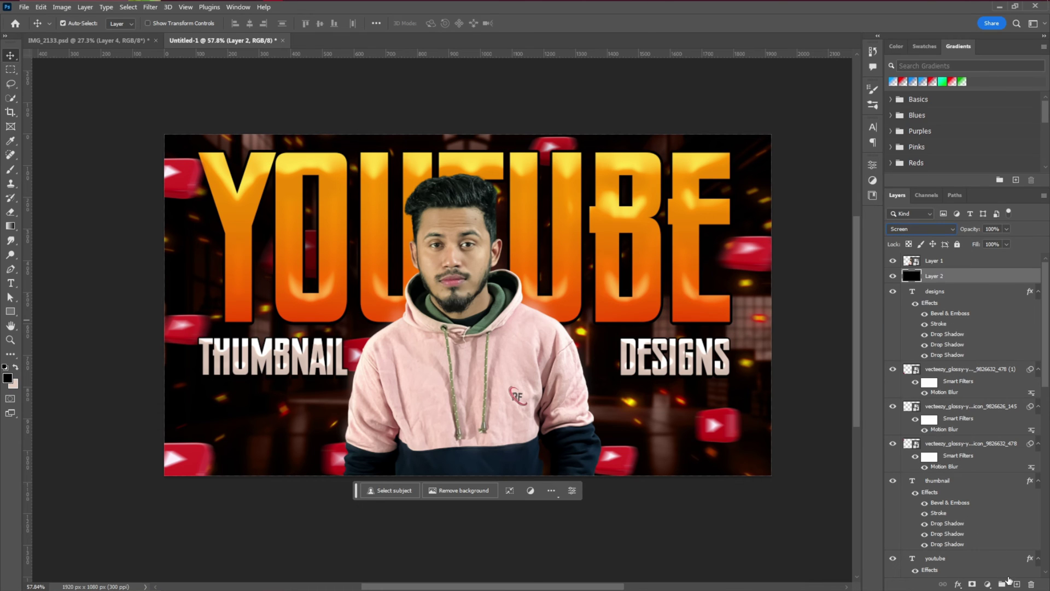
Add an empty layer above the black Screen layer and clip it to that layer
left_click(1016, 584)
right_click(963, 277)
left_click(898, 376)
Add a Gradient Map adjustment above the clipped empty layer and clip it to the black layer
left_click(988, 583)
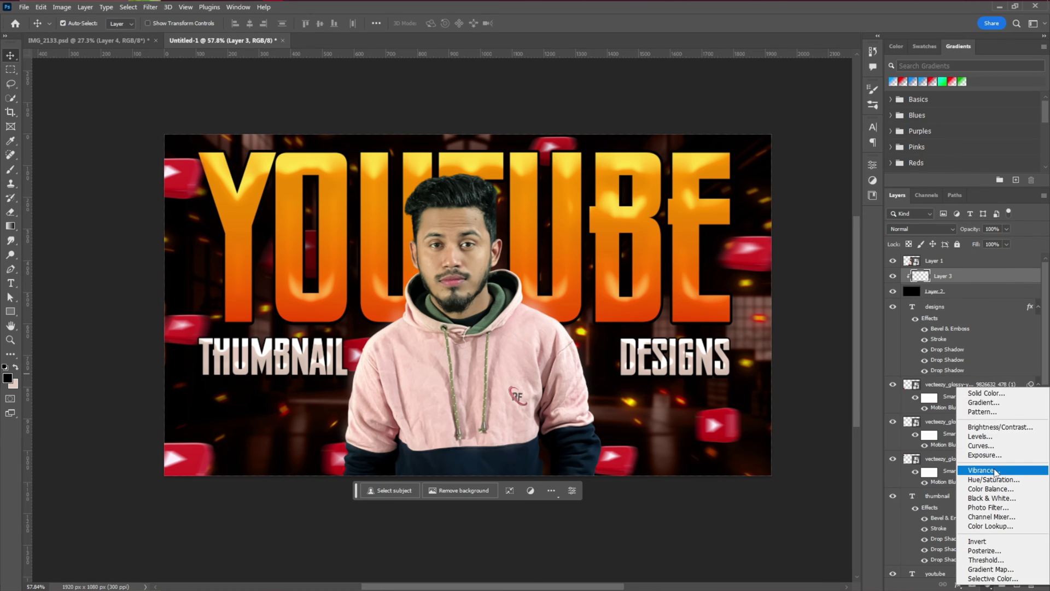
left_click(990, 569)
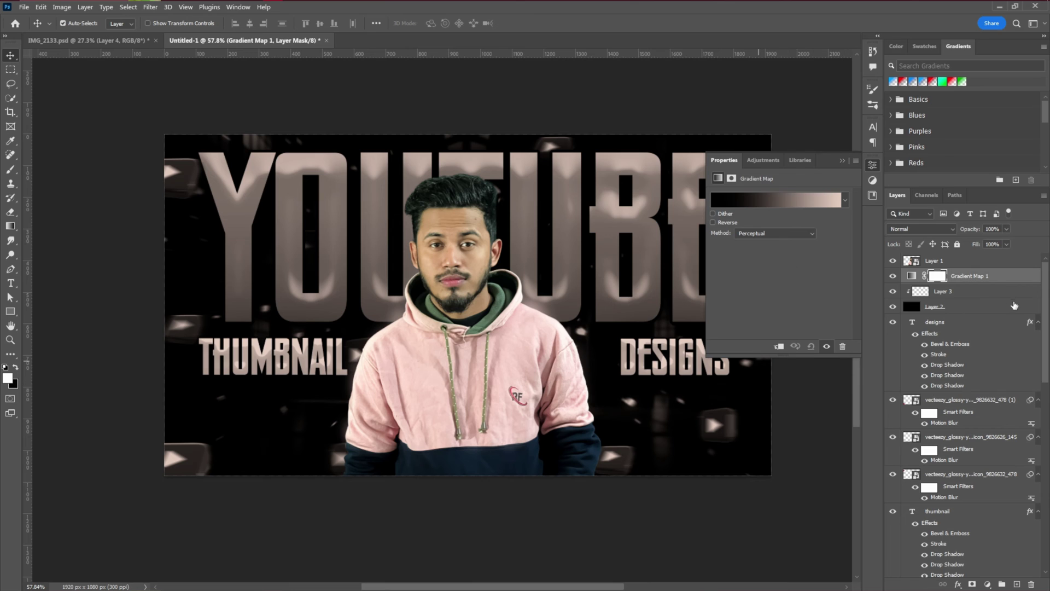
right_click(1000, 277)
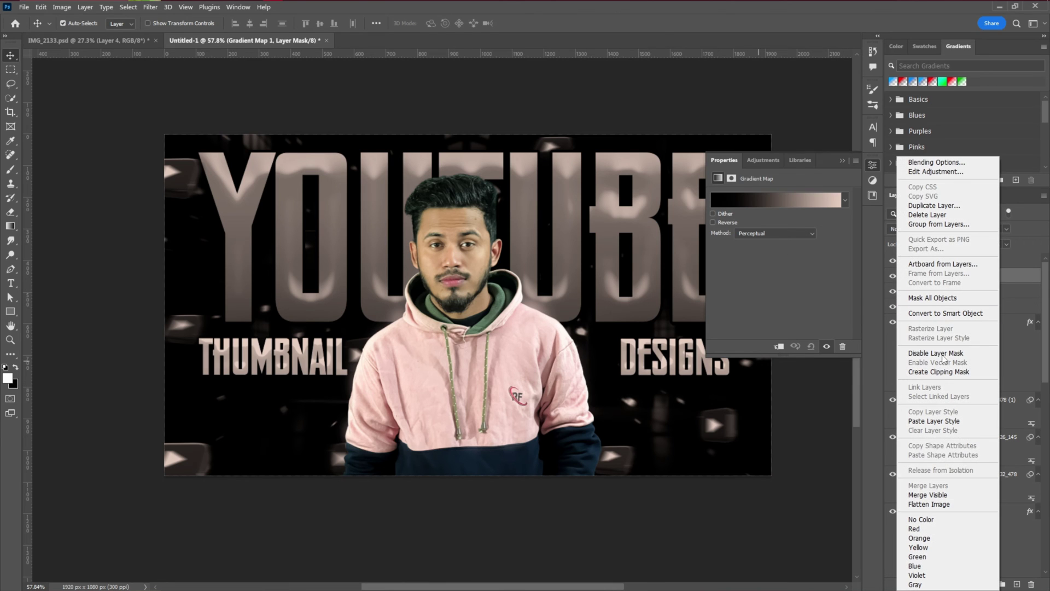
left_click(941, 374)
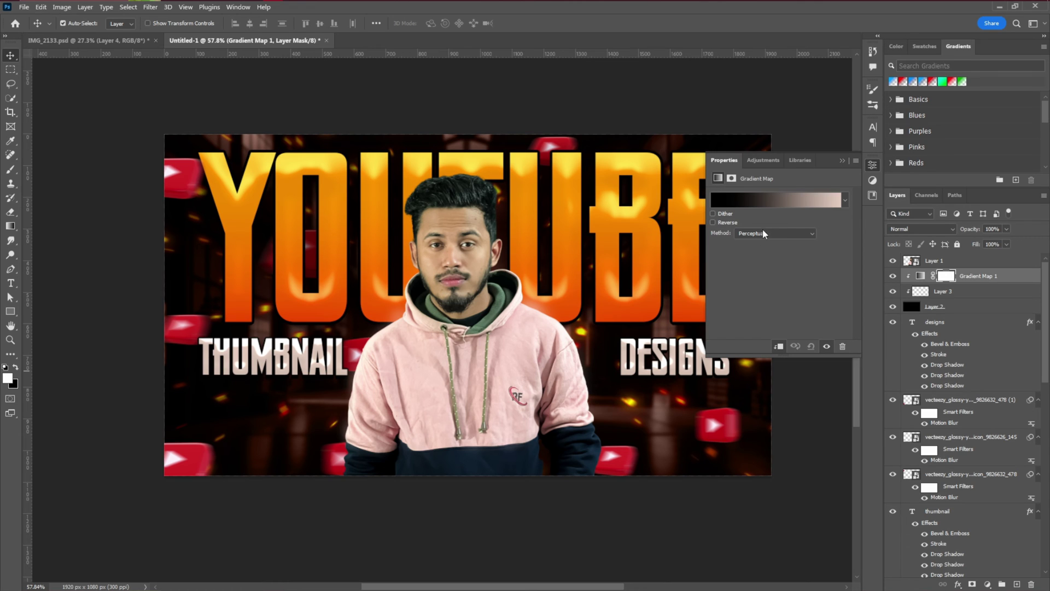
Set the Gradient Map's light end color stop to white (ffffff)
left_click(764, 200)
left_click(747, 284)
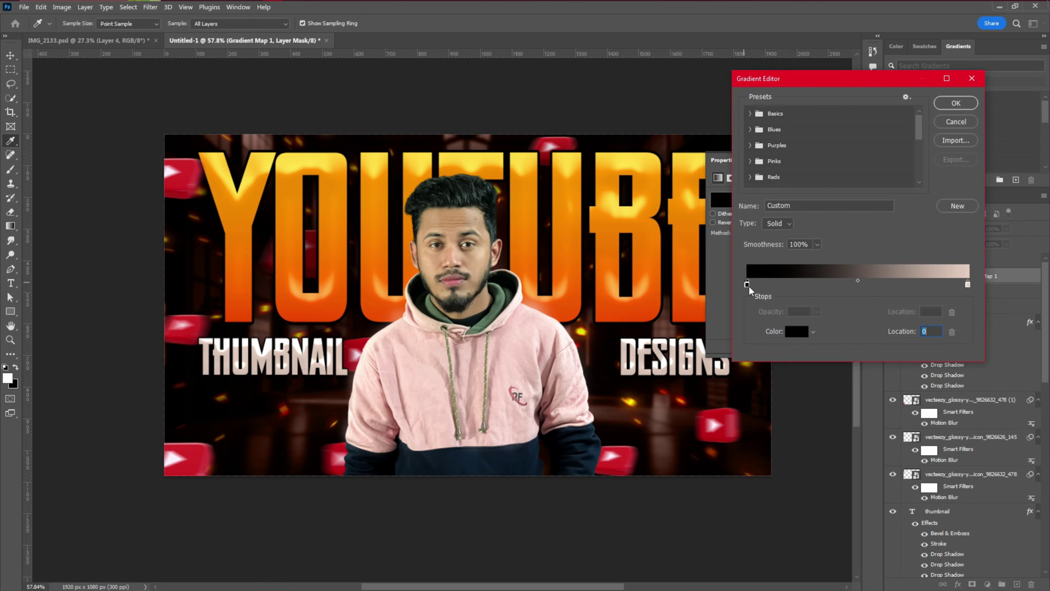
key("ctrl+z")
left_click(747, 285)
double_click(967, 285)
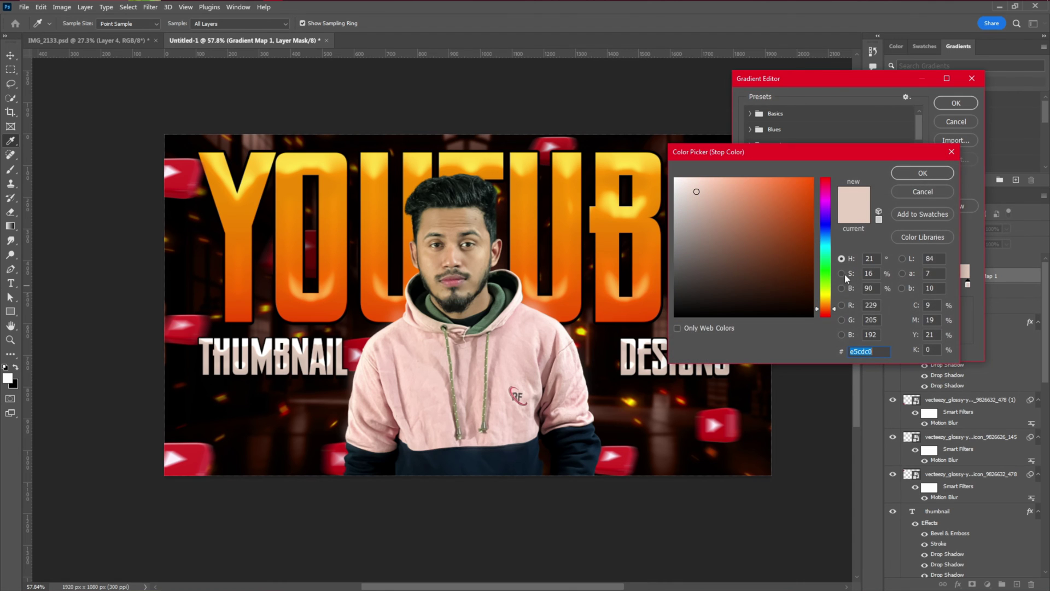
left_click_drag(701, 236, 666, 137)
left_click(899, 179)
Add an orange color stop at location 46 to the Gradient Map and apply the gradient
left_click(848, 284)
double_click(848, 285)
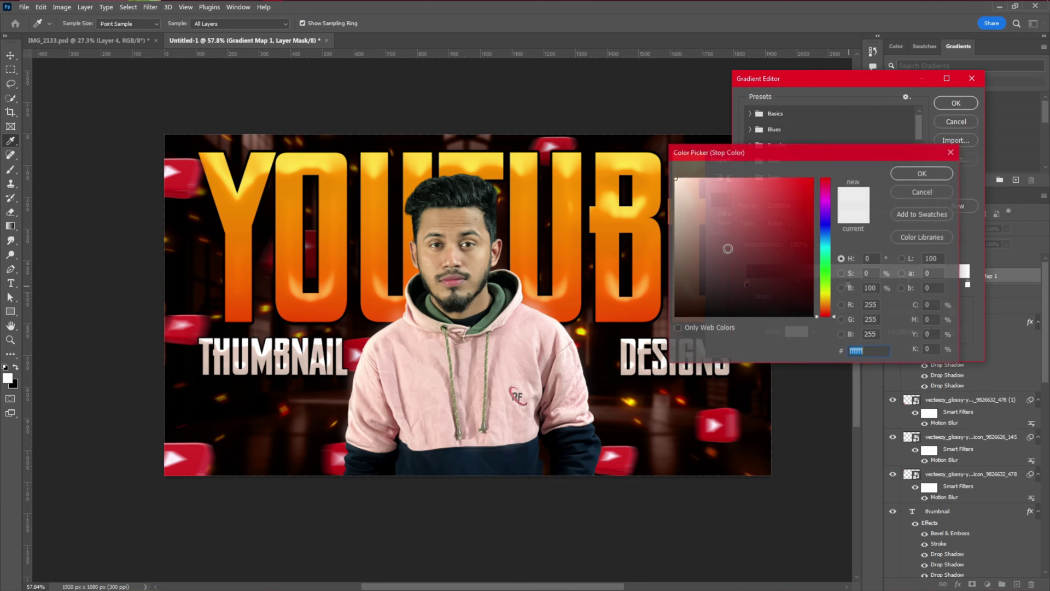
left_click_drag(802, 200, 819, 163)
left_click_drag(823, 293, 819, 303)
left_click(949, 173)
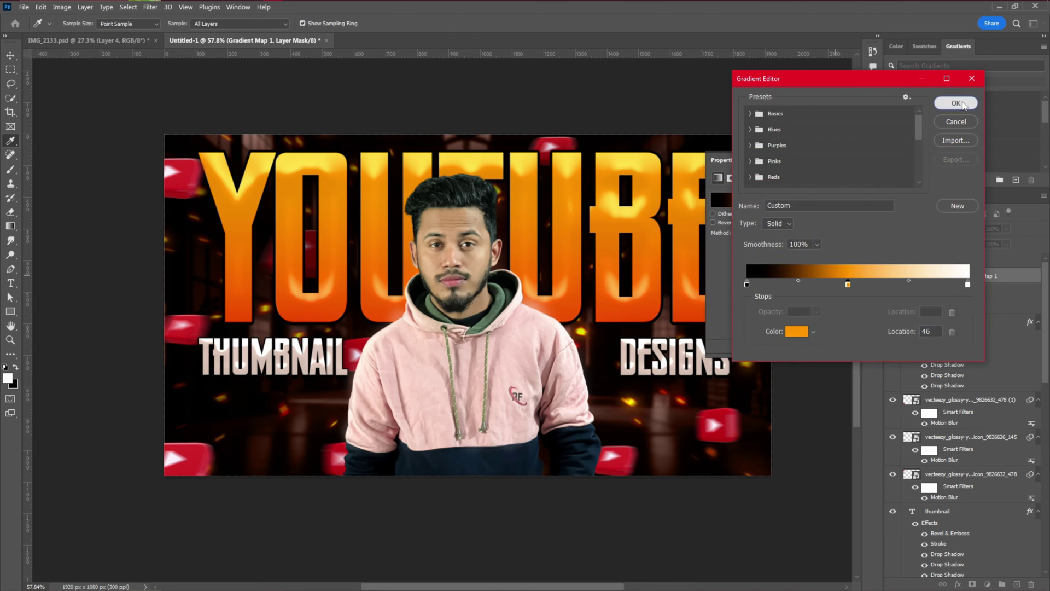
left_click(956, 103)
Paint a large soft white (ffffff) glow behind the portrait at 100% brush opacity on the empty layer clipped beneath the Gradient Map
left_click(945, 296)
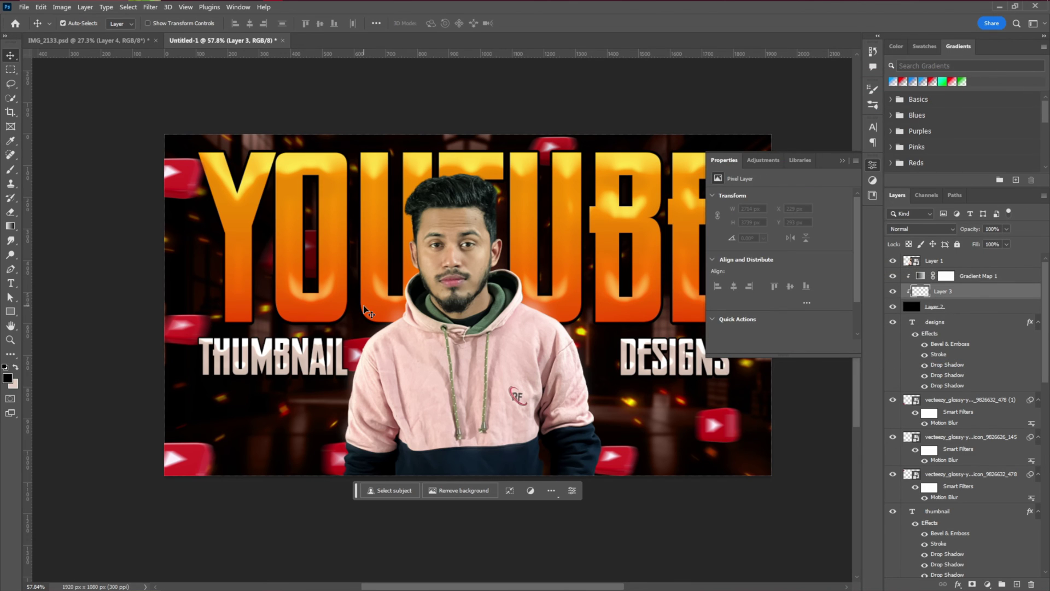
left_click(10, 169)
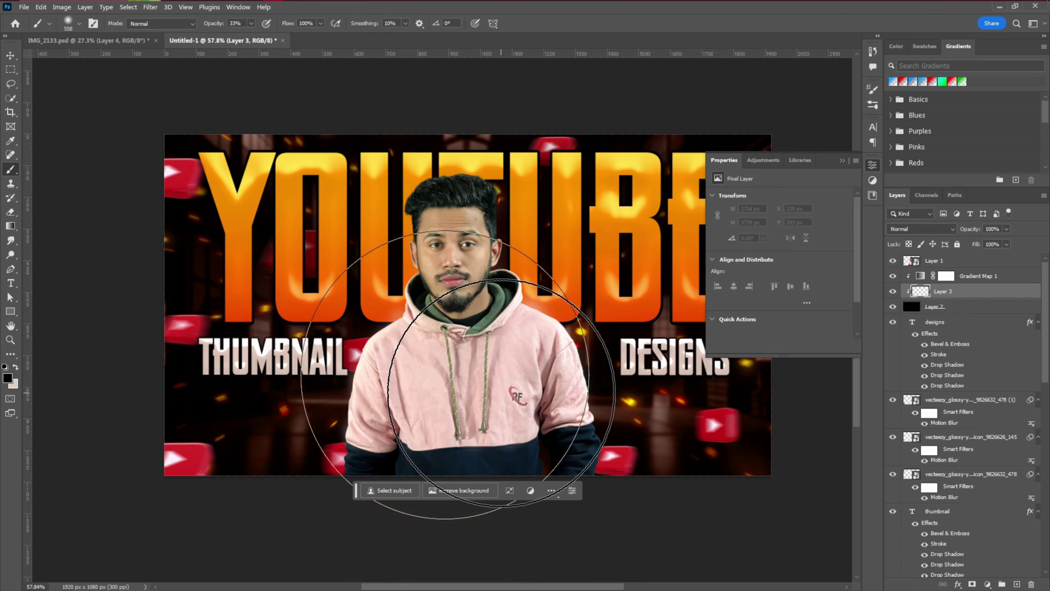
left_click(15, 367)
left_click(7, 378)
left_click(675, 178)
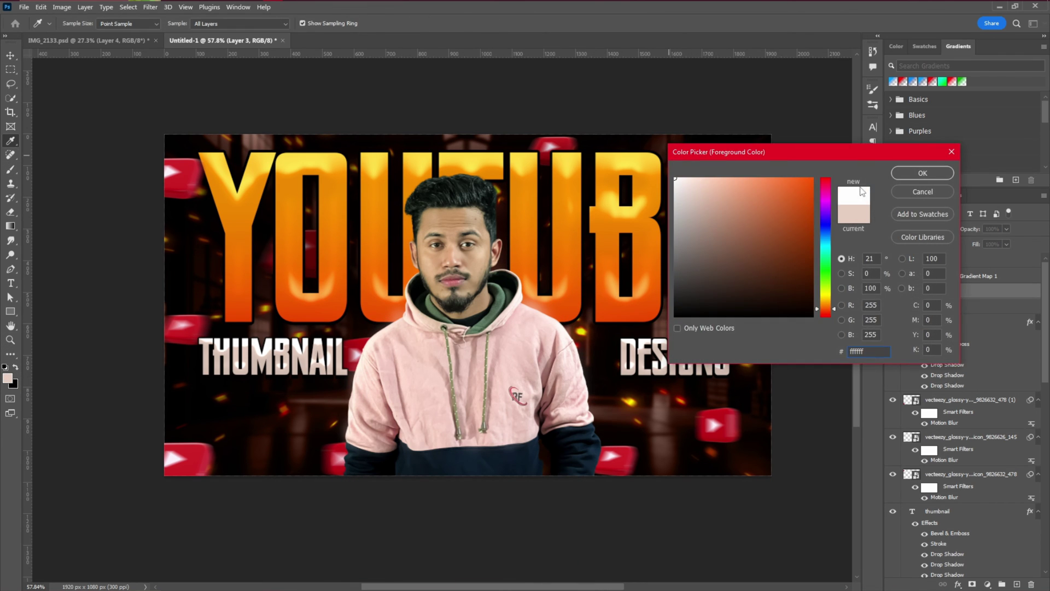
key("Return")
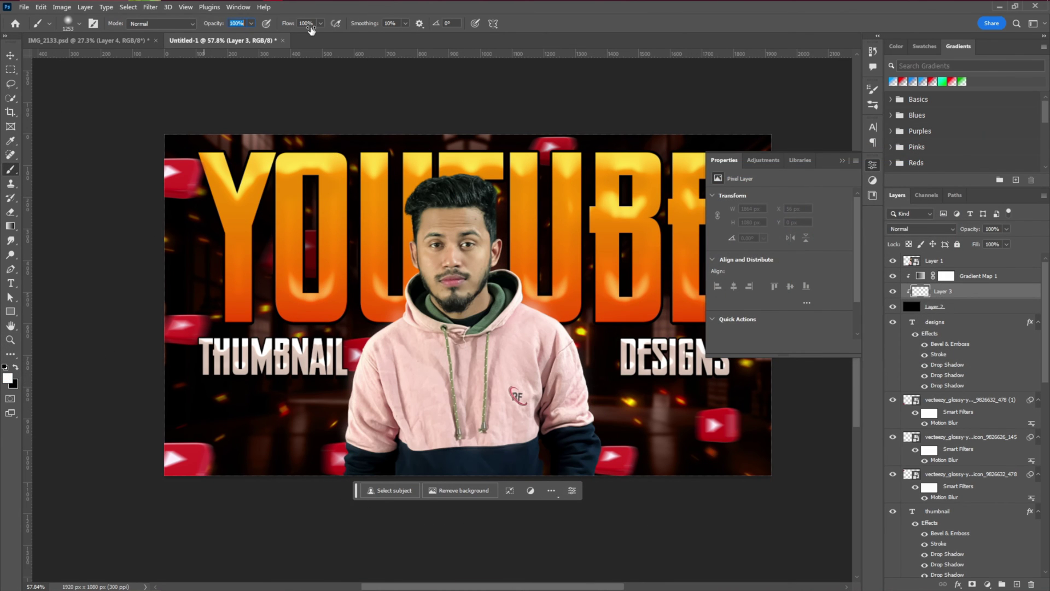
left_click(465, 433)
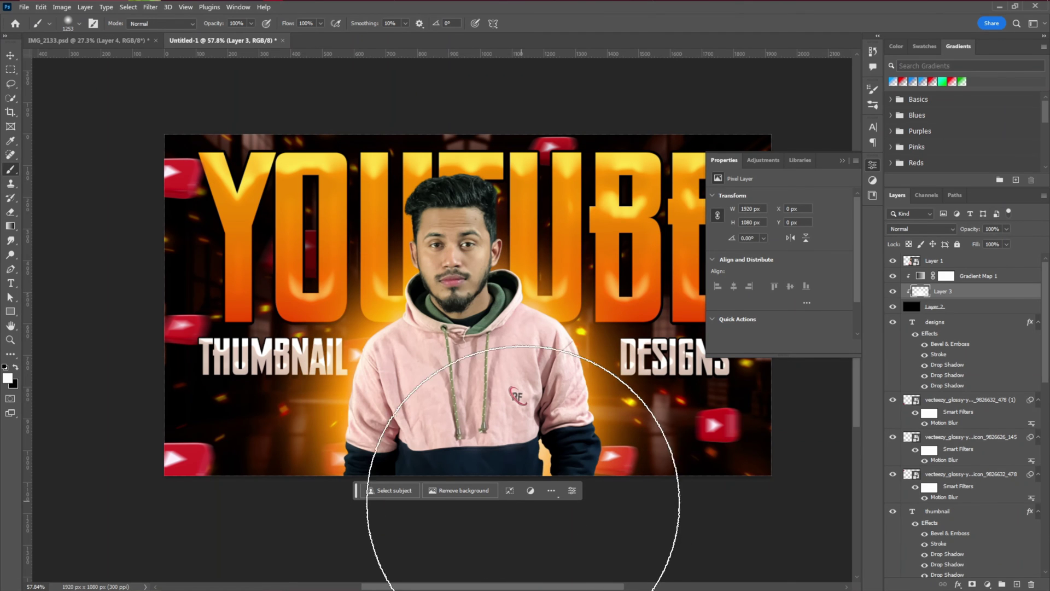
left_click_drag(461, 346, 388, 347)
left_click(460, 356)
left_click_drag(456, 256, 418, 256)
left_click(456, 256)
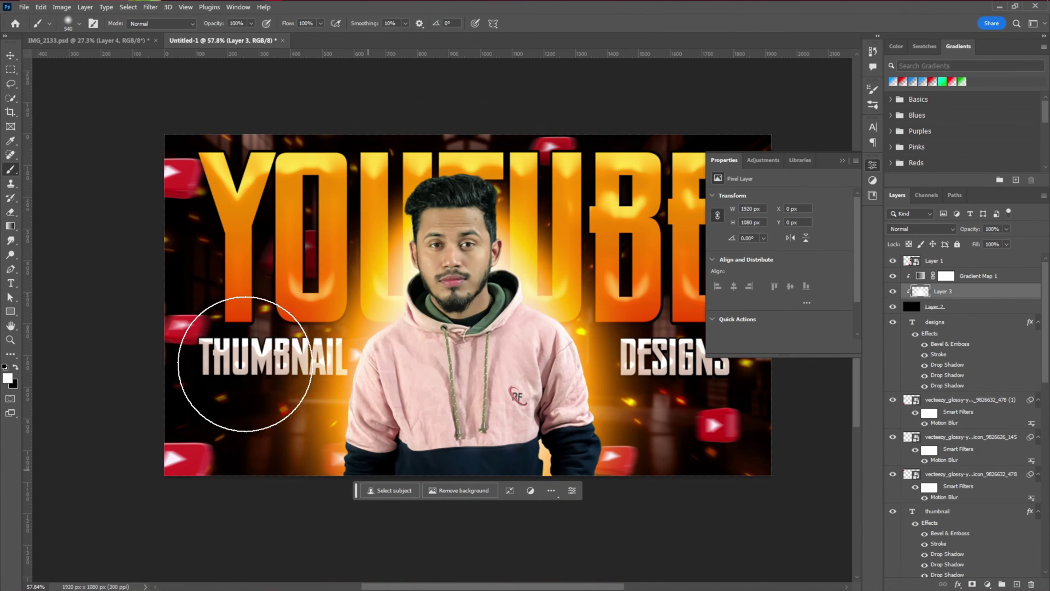
Duplicate the black Screen layer, the painted glow layer and the Gradient Map together above the portrait layer
left_click(14, 57)
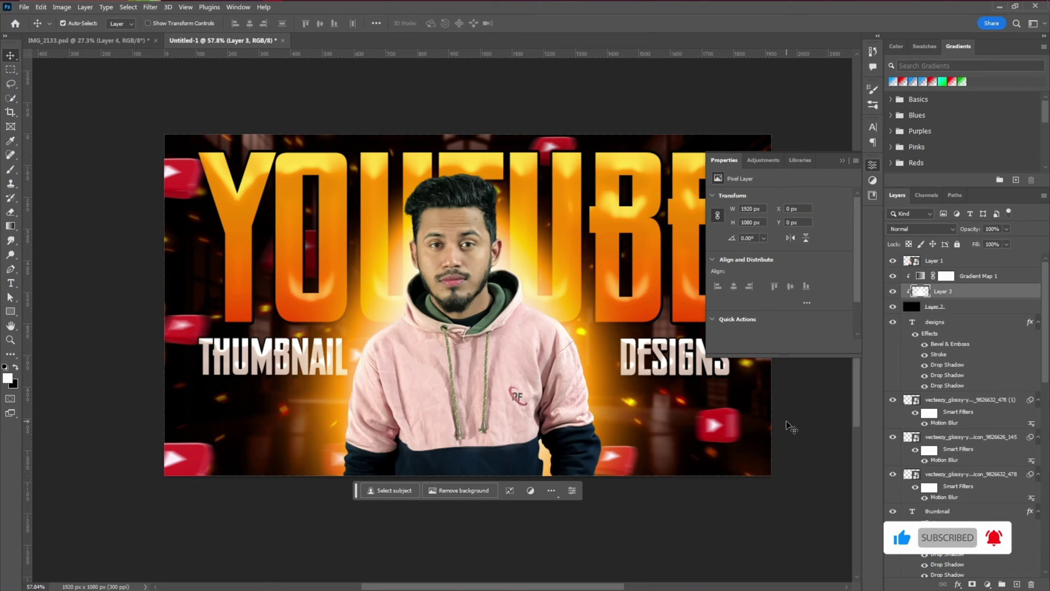
left_click(980, 312)
left_click(988, 277, "shift")
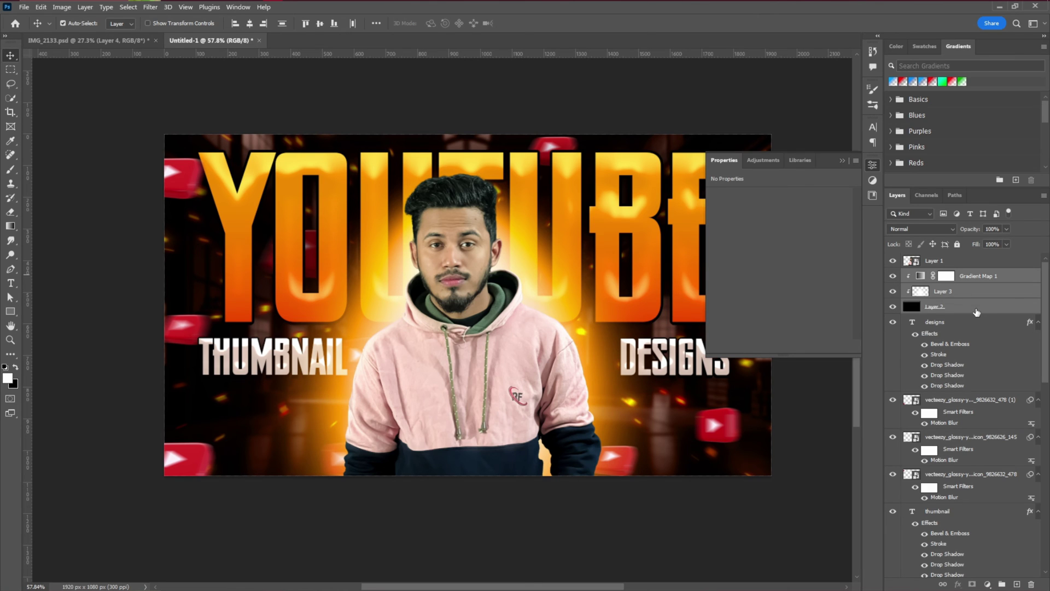
left_click_drag(975, 310, 961, 249, "alt")
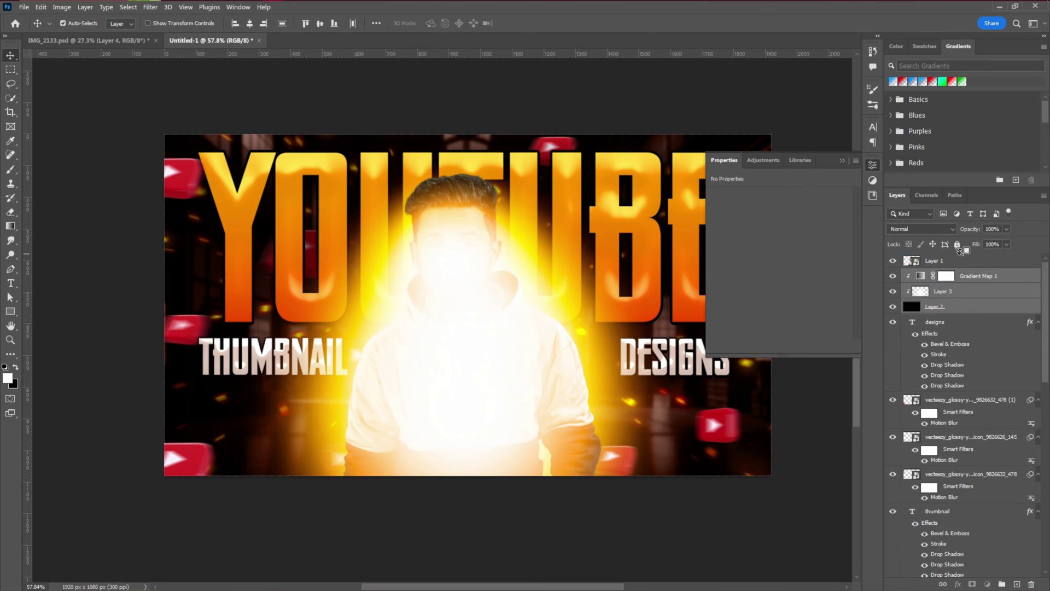
Delete the duplicated painted glow layer and put a new empty clipped layer in its place above the copied black layer
left_click(966, 278)
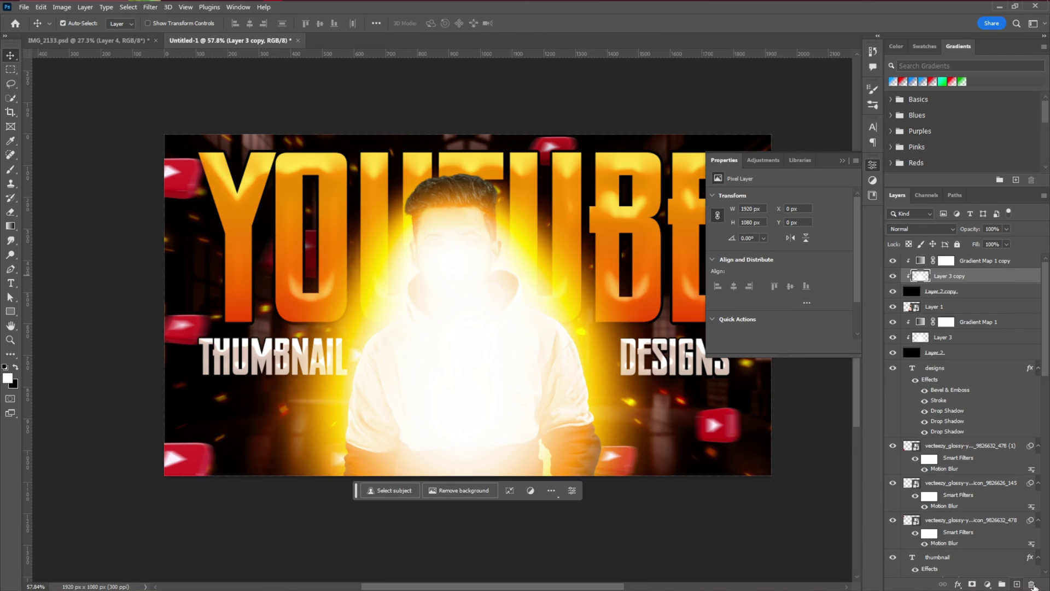
left_click(1032, 583)
left_click(474, 222)
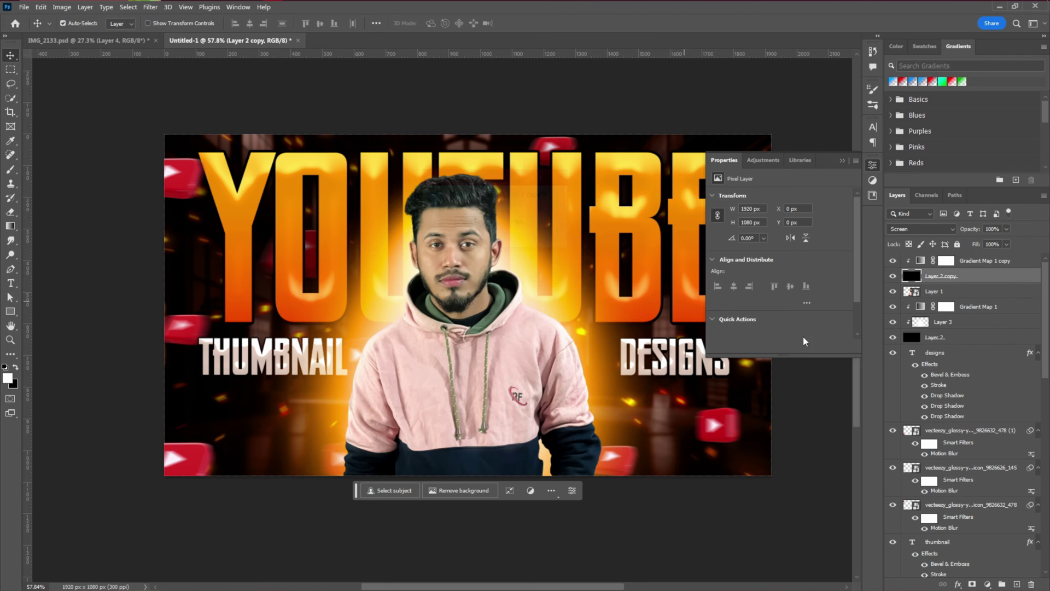
left_click(1019, 585)
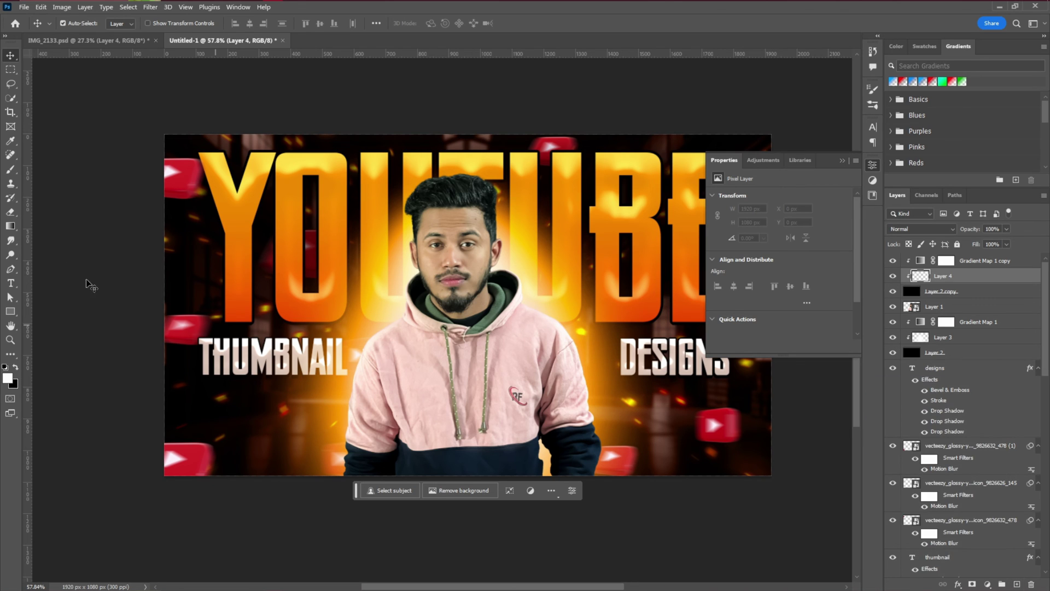
Paint a thin rim light at 71% brush opacity along the right edge of the hair, the ear and the start of the hood
left_click(11, 170)
scroll(474, 246, "up", 5)
scroll(474, 246, "up", 1)
right_click(492, 225)
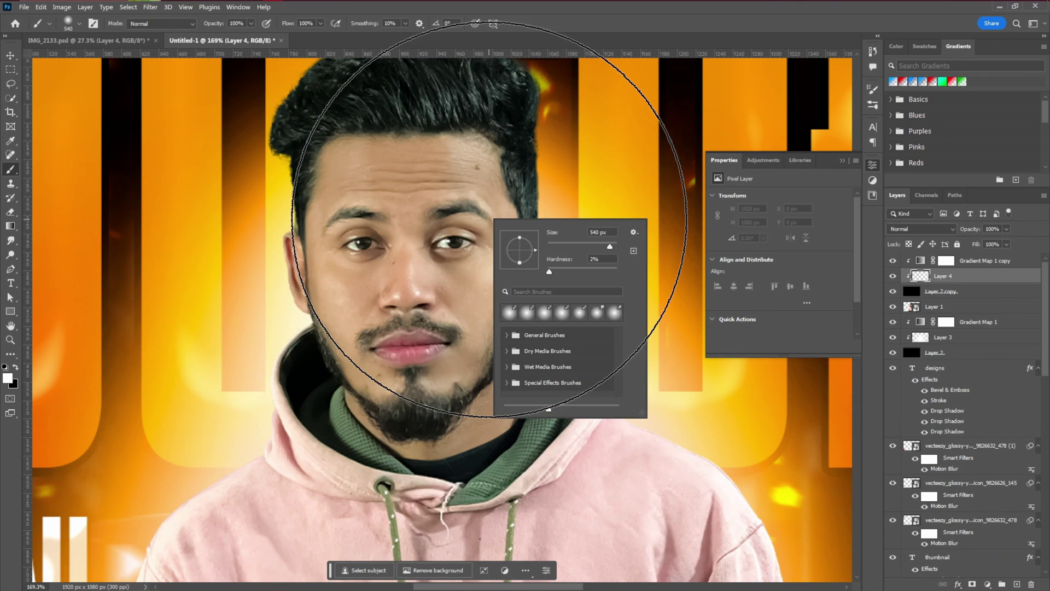
left_click_drag(581, 250, 549, 248)
right_click(536, 187, "alt")
scroll(535, 60, "up", 5)
left_click_drag(213, 24, 198, 27)
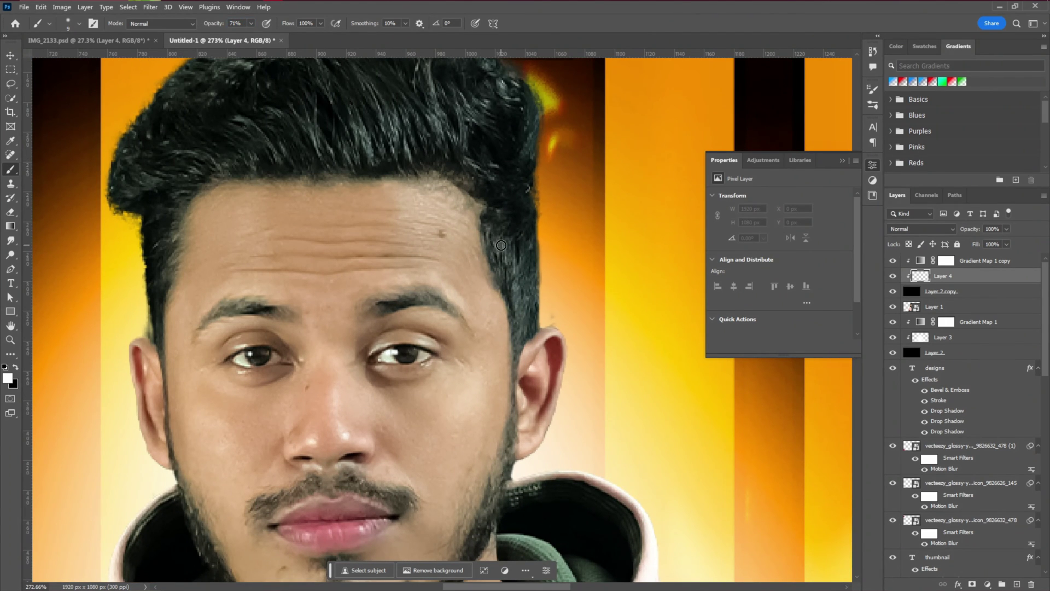
scroll(503, 246, "up", 2)
scroll(508, 246, "down", 3)
scroll(535, 138, "up", 3)
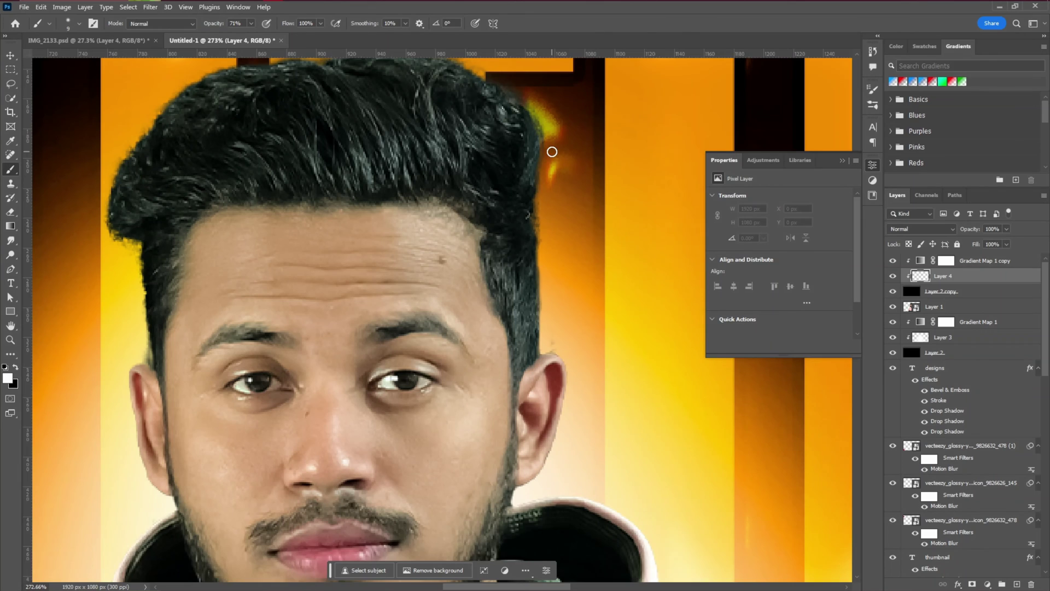
mouse_move(499, 125)
left_mouse_down()
mouse_move(534, 176)
mouse_move(536, 378)
mouse_move(566, 411)
mouse_move(549, 486)
mouse_move(511, 535)
mouse_move(606, 551)
left_mouse_up()
scroll(541, 166, "up", 1)
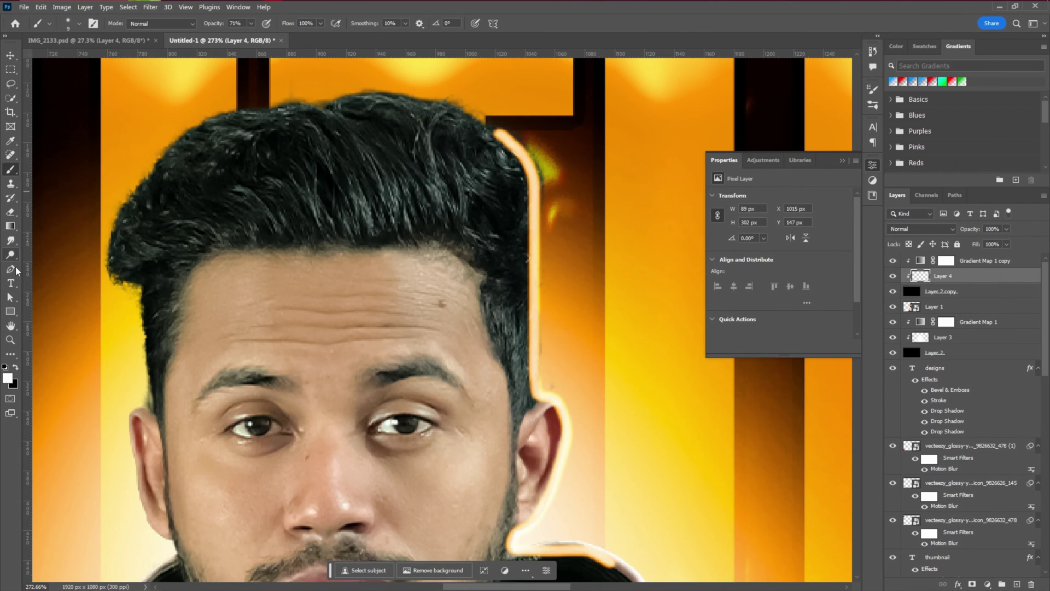
Smudge the rim light at 50% strength into the hair, cheek, jaw and hood on the right side of the portrait
left_click(10, 240)
scroll(490, 187, "up", 2)
mouse_move(490, 187)
left_mouse_down()
mouse_move(529, 221)
mouse_move(488, 170)
mouse_move(430, 151)
mouse_move(518, 184)
mouse_move(414, 133)
mouse_move(519, 174)
mouse_move(438, 150)
mouse_move(466, 158)
mouse_move(437, 163)
mouse_move(536, 212)
mouse_move(515, 205)
mouse_move(537, 267)
mouse_move(533, 234)
mouse_move(528, 394)
mouse_move(548, 291)
mouse_move(531, 433)
mouse_move(504, 511)
mouse_move(539, 423)
mouse_move(548, 353)
mouse_move(529, 371)
mouse_move(533, 327)
left_mouse_up()
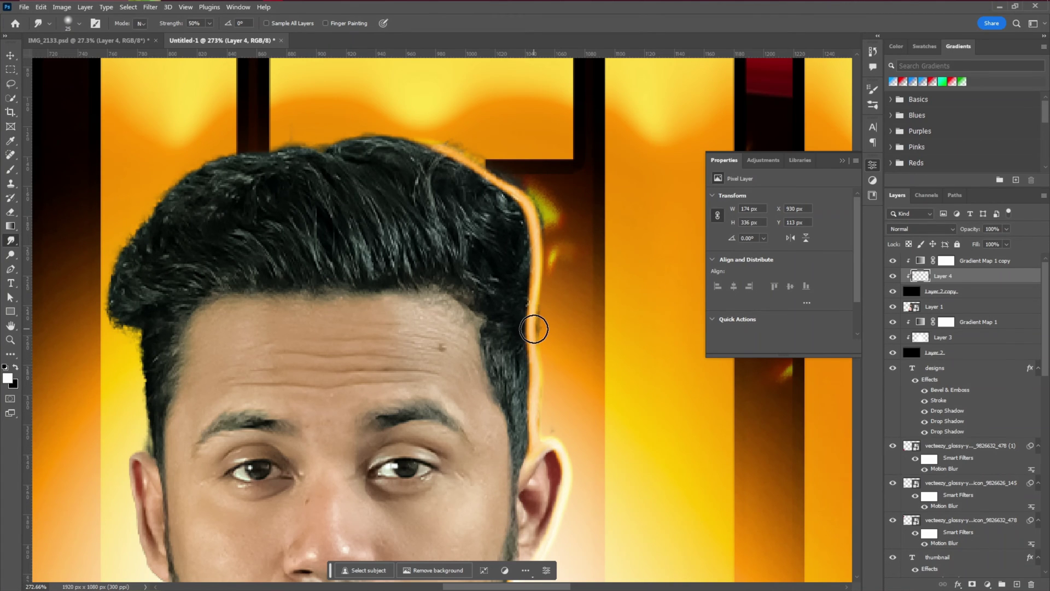
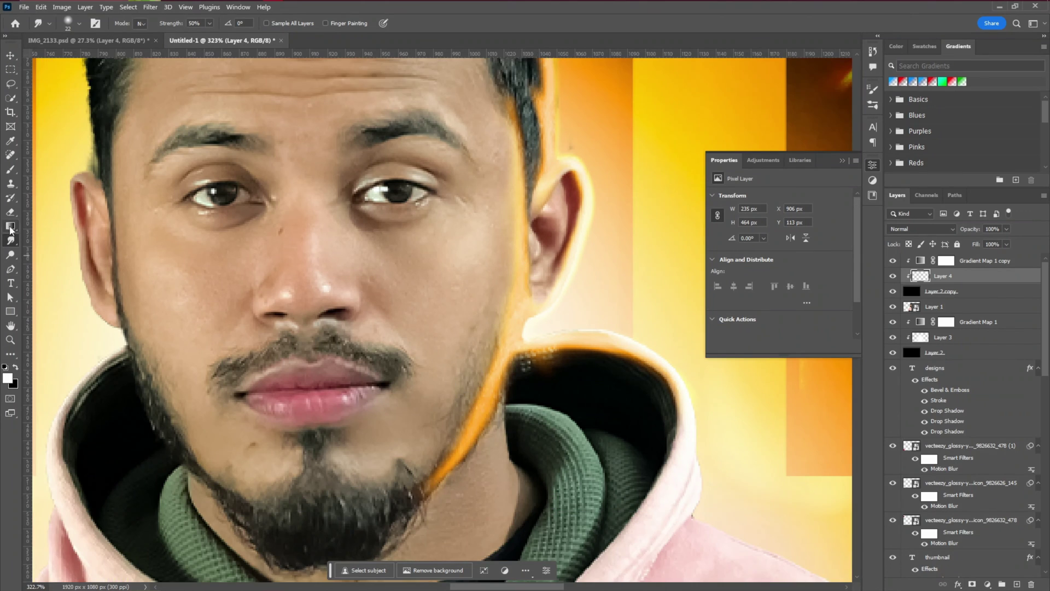
left_click(11, 212)
scroll(450, 276, "up", 1)
scroll(452, 276, "down", 4)
scroll(452, 372, "up", 5)
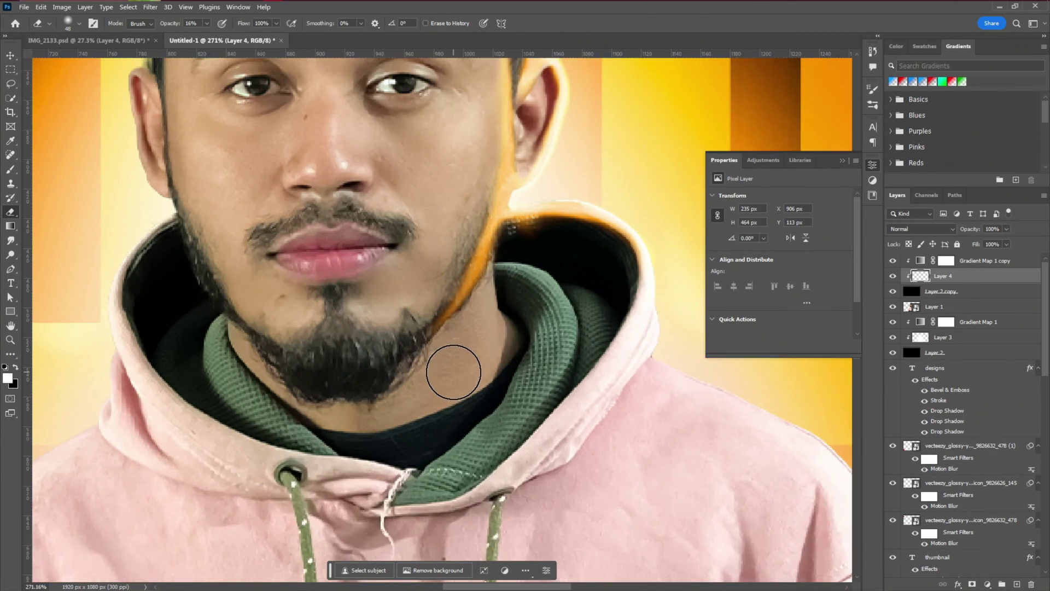
left_click(10, 241)
scroll(481, 234, "up", 3)
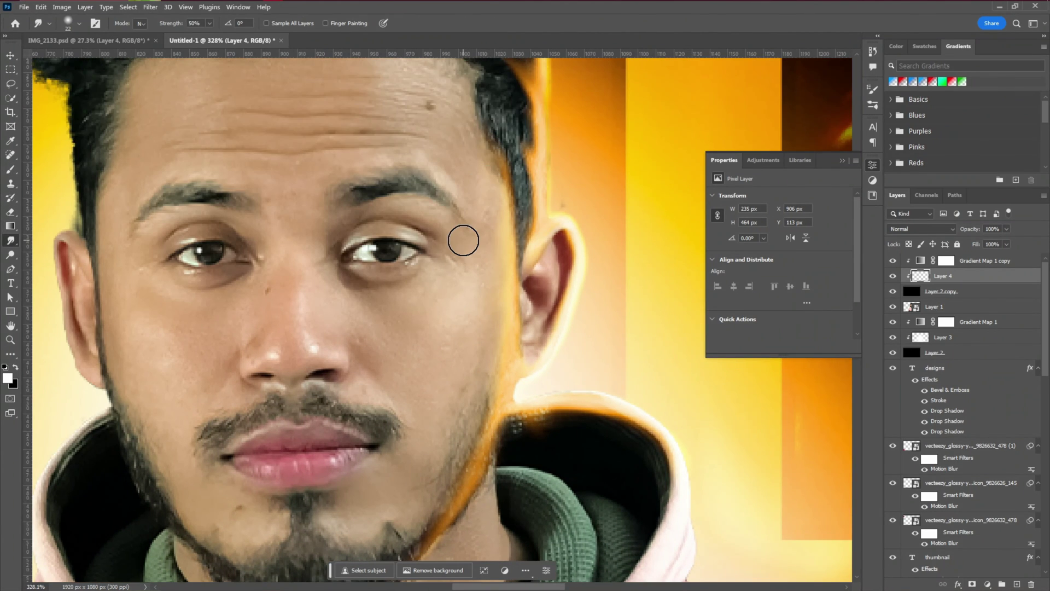
scroll(464, 240, "down", 7)
scroll(481, 277, "up", 7)
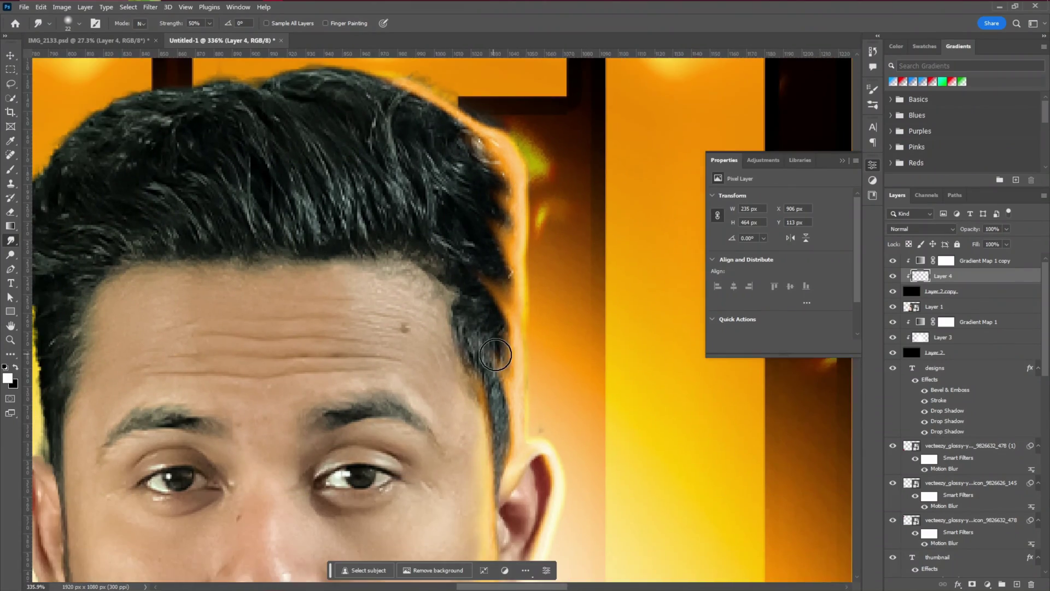
Paint a thin rim light with the 71% opacity brush along the hoodie's right sleeve, shoulder and hood edge
scroll(505, 401, "down", 7)
key("b")
scroll(450, 263, "up", 5)
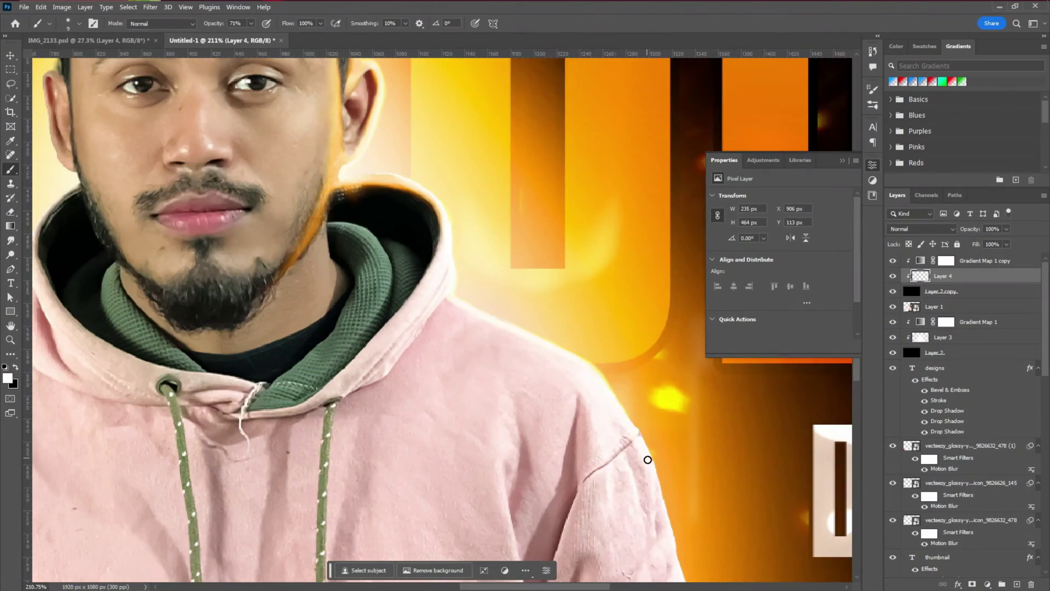
left_click_drag(648, 459, 451, 221)
Paint a matching rim light down the portrait's left outline, along the hair, ear, hood, shoulder and sleeve
scroll(467, 316, "down", 4)
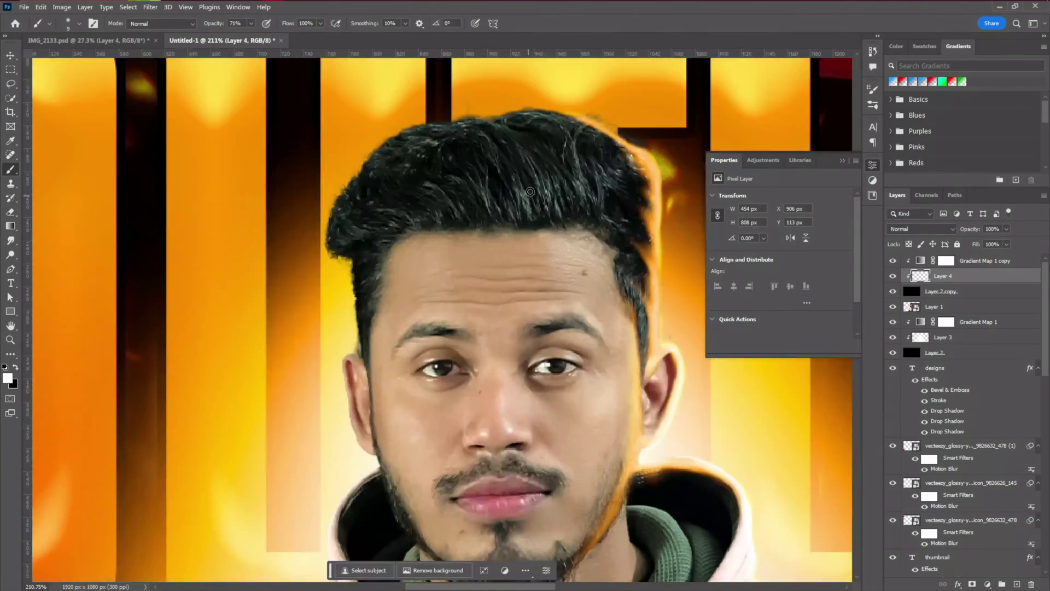
scroll(312, 273, "up", 5)
left_click_drag(312, 472, 344, 524)
left_click_drag(345, 532, 384, 252)
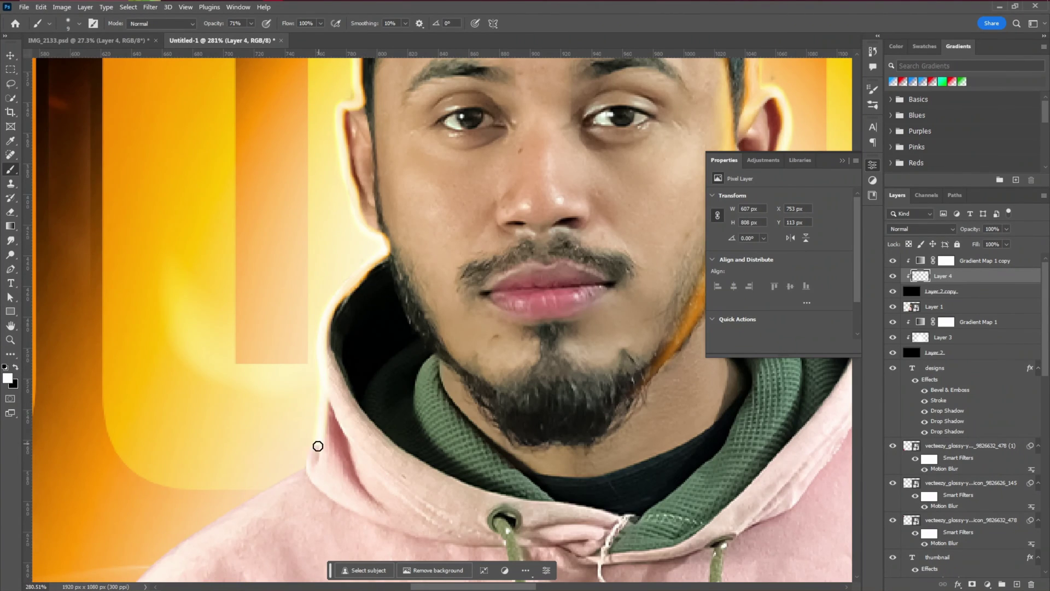
left_click_drag(318, 446, 255, 501)
mouse_move(255, 501)
left_mouse_down()
mouse_move(324, 228)
mouse_move(164, 410)
left_mouse_up()
mouse_move(145, 451)
left_mouse_down()
mouse_move(291, 164)
mouse_move(231, 422)
left_mouse_up()
mouse_move(231, 422)
left_mouse_down()
mouse_move(275, 188)
mouse_move(279, 276)
left_mouse_up()
left_click_drag(295, 142, 164, 569)
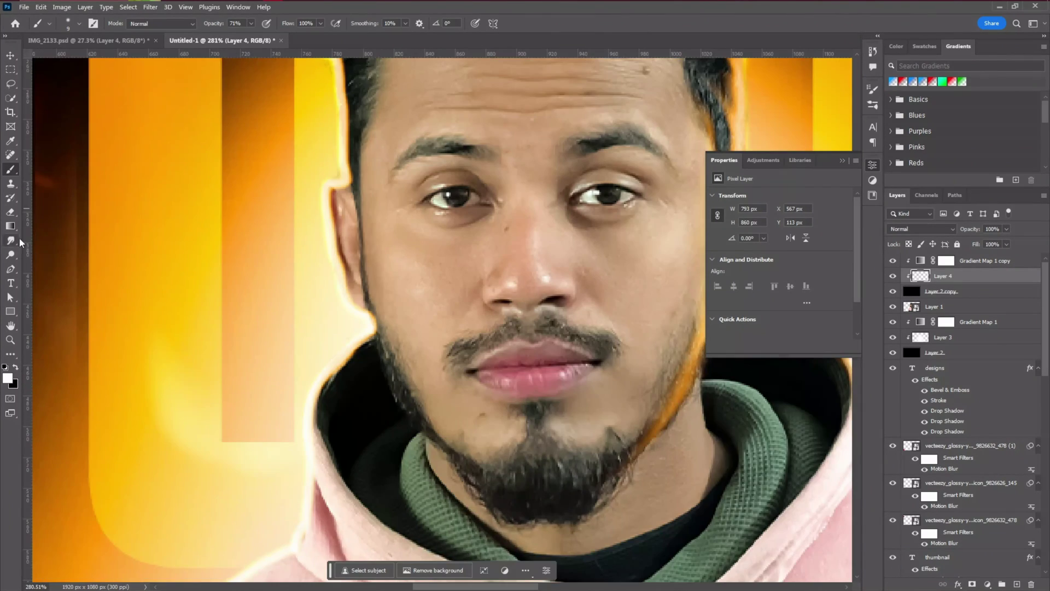
Smudge the left rim light inward at 50% strength along the temple, cheek and jawline of the face
left_click(12, 241)
scroll(365, 199, "up", 2)
scroll(384, 392, "up", 2)
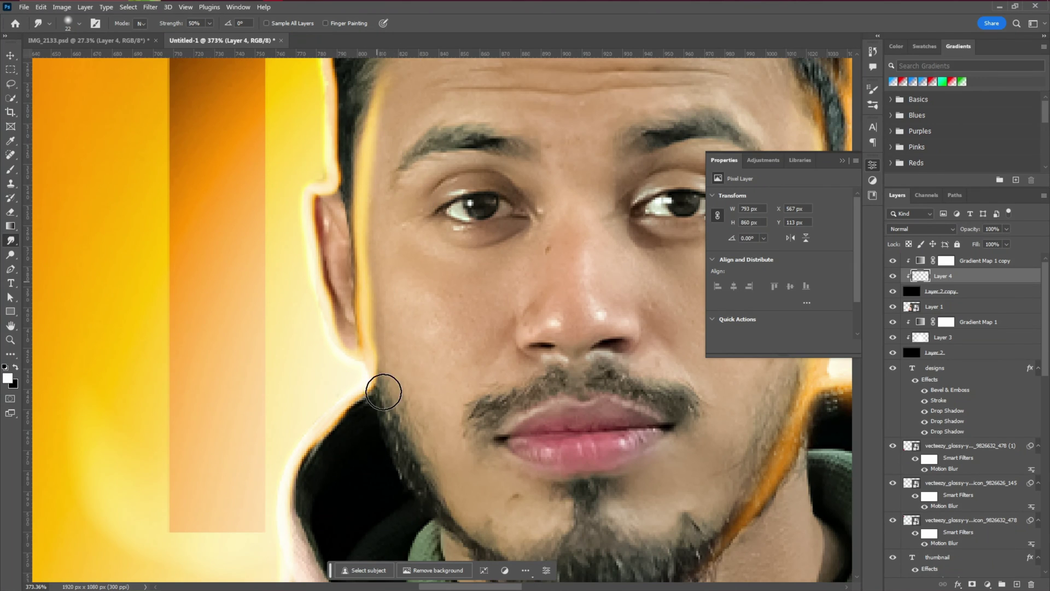
scroll(414, 426, "up", 2)
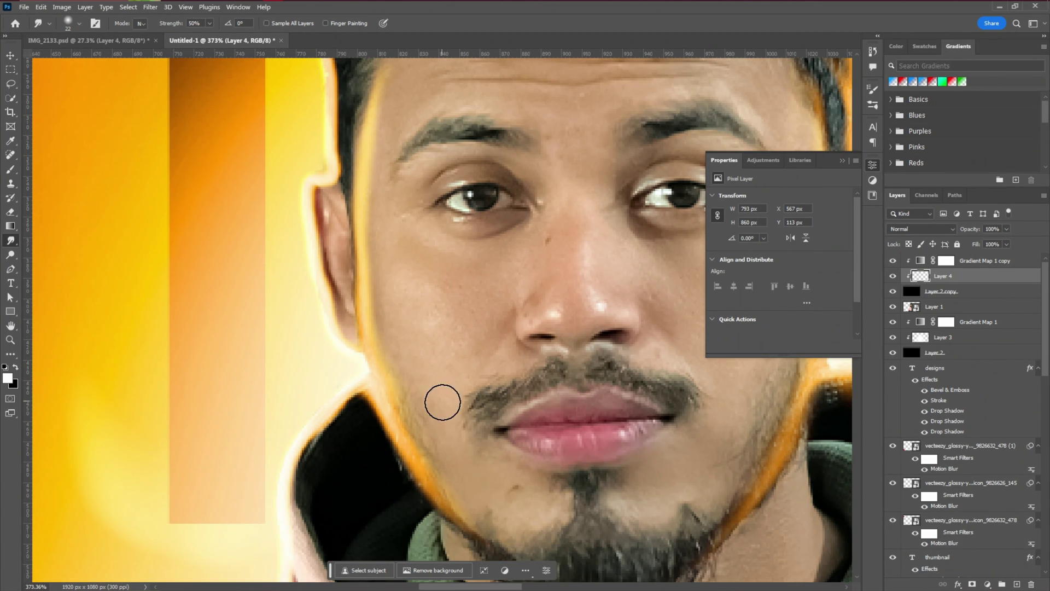
scroll(427, 384, "up", 2)
scroll(410, 251, "down", 3)
scroll(460, 418, "down", 4)
scroll(361, 310, "right", 1)
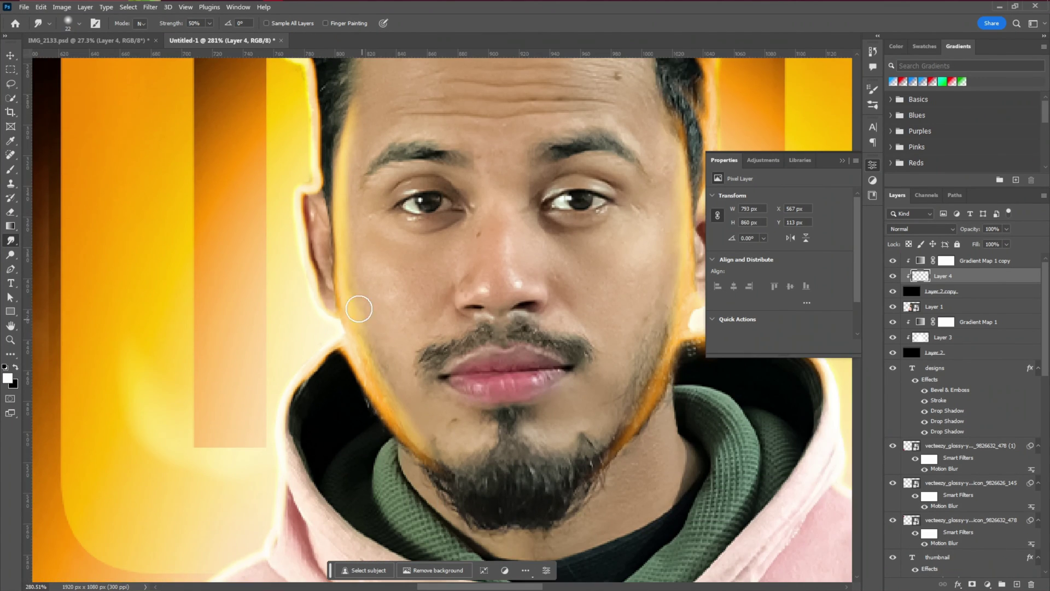
scroll(361, 310, "up", 2)
scroll(376, 324, "down", 2)
scroll(376, 324, "down", 2)
scroll(227, 389, "up", 3)
scroll(354, 312, "down", 4)
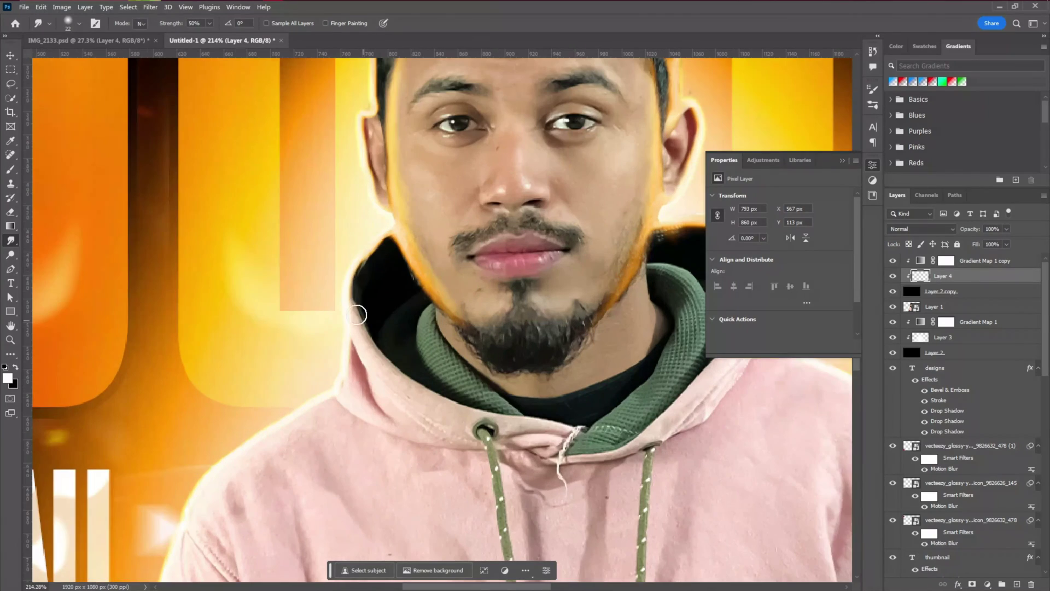
Smudge the left rim light inward at 50% strength along the hood edge, the hood's base and the shoulder
scroll(354, 312, "up", 1)
left_click_drag(483, 349, 388, 412)
scroll(457, 343, "up", 2)
scroll(497, 305, "left", 4)
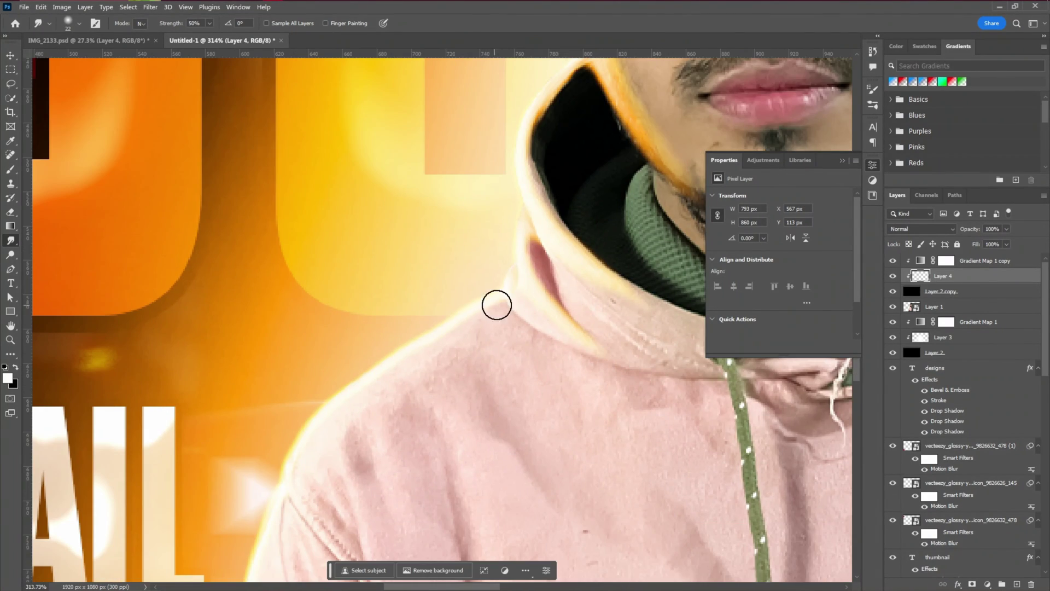
scroll(329, 228, "down", 3)
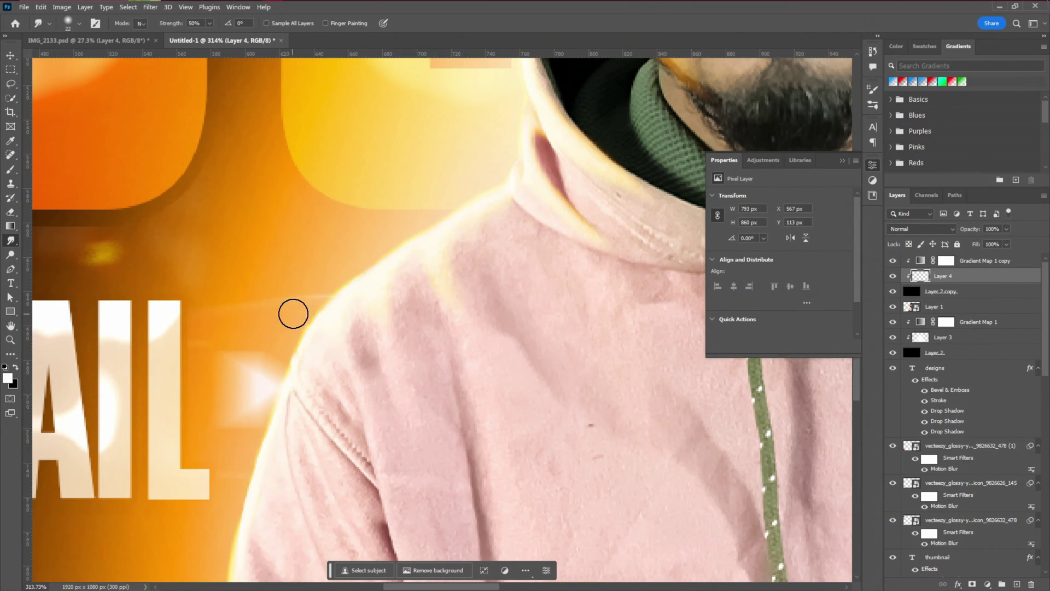
Smudge the rim light inward along the hoodie's left sleeve, from the shoulder down to the navy band
scroll(294, 313, "up", 1)
scroll(346, 347, "down", 4)
scroll(416, 370, "left", 2)
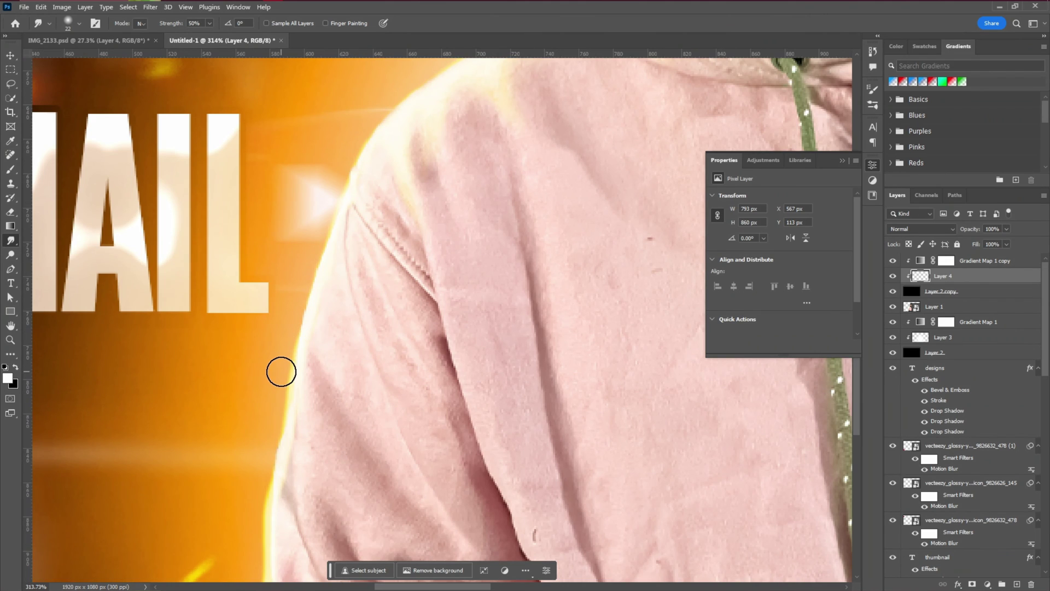
scroll(320, 414, "down", 3)
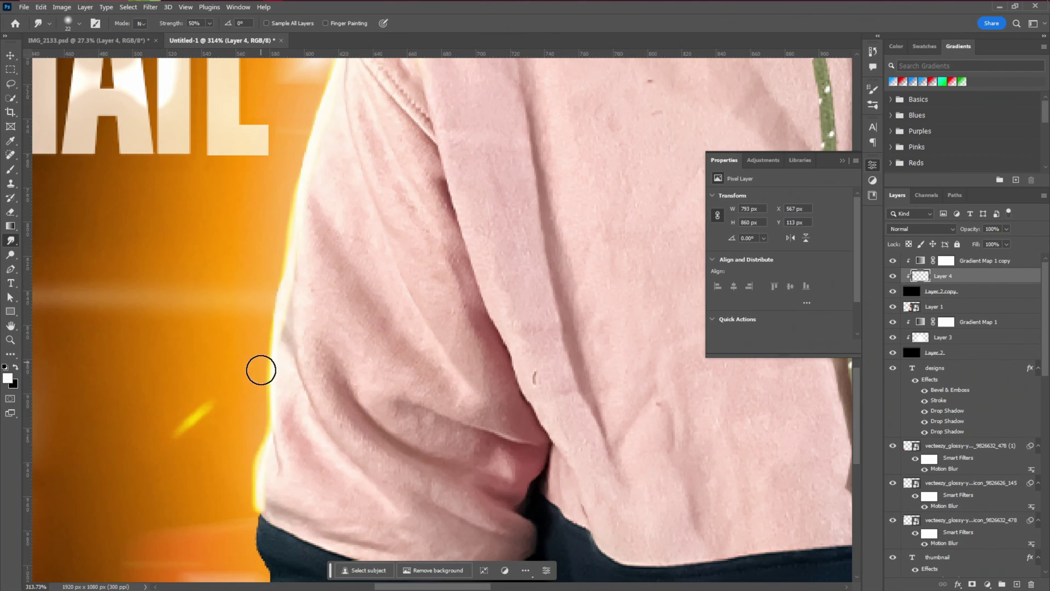
scroll(261, 355, "down", 3)
scroll(277, 442, "up", 8)
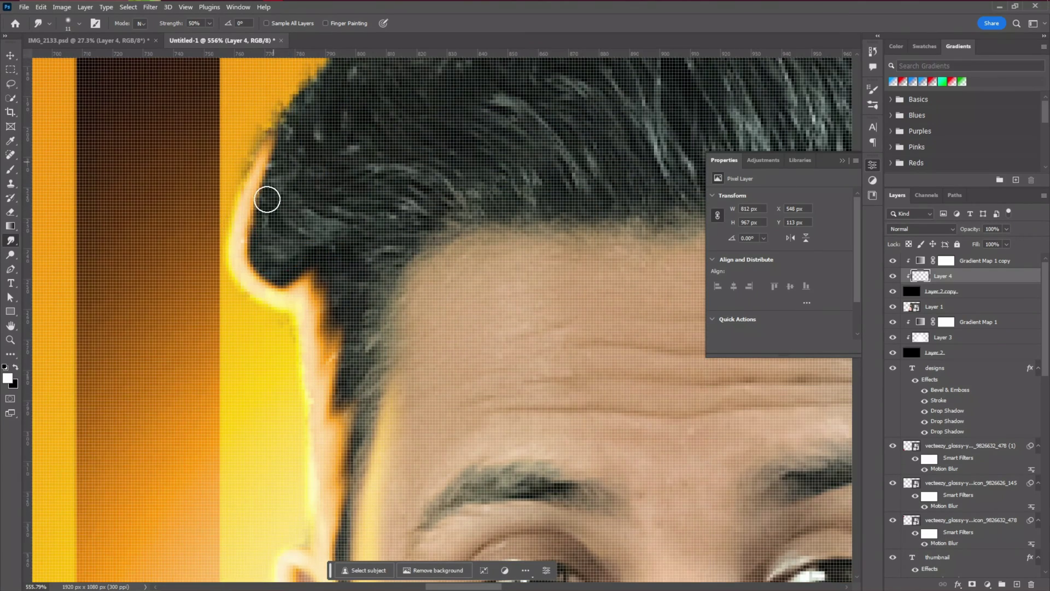
Smudge the rim light into the hair edge on the portrait's left side and across the top of the head
scroll(266, 164, "up", 1)
scroll(279, 178, "down", 5)
scroll(281, 169, "up", 5)
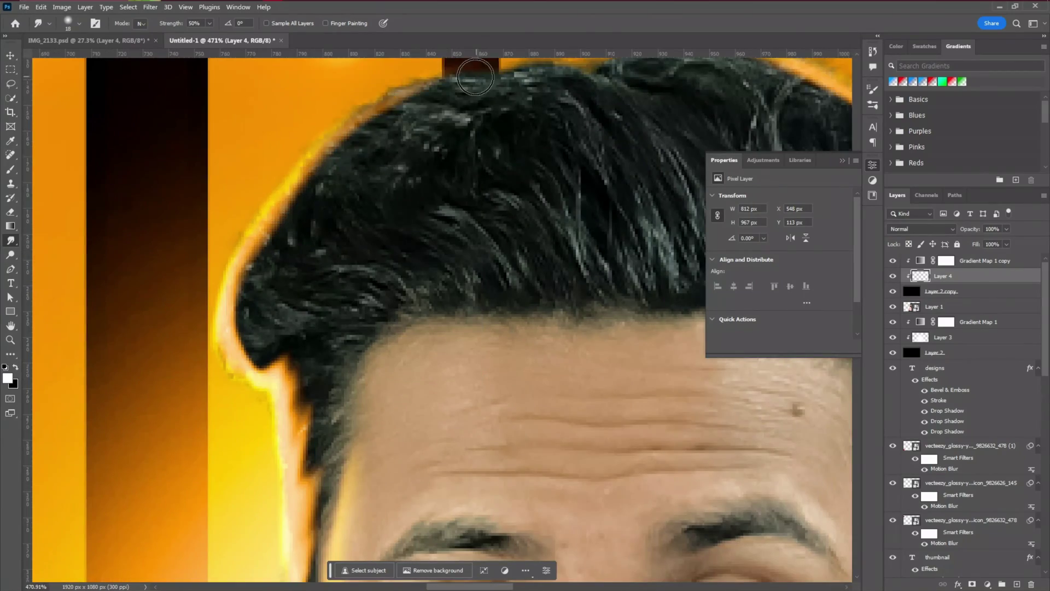
key("bracketright")
key("bracketright")
scroll(208, 209, "down", 3)
scroll(208, 210, "down", 6)
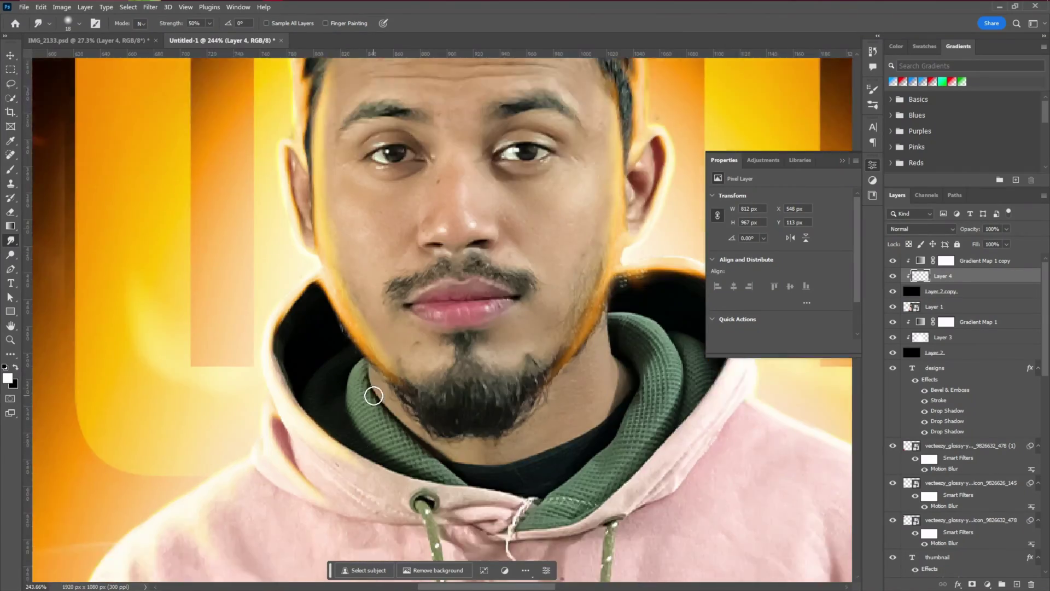
Smudge the rim light at 50% strength with a larger tip around the left jaw, inner hood and right cheek
scroll(326, 274, "up", 5)
key("bracketright")
scroll(300, 434, "up", 4)
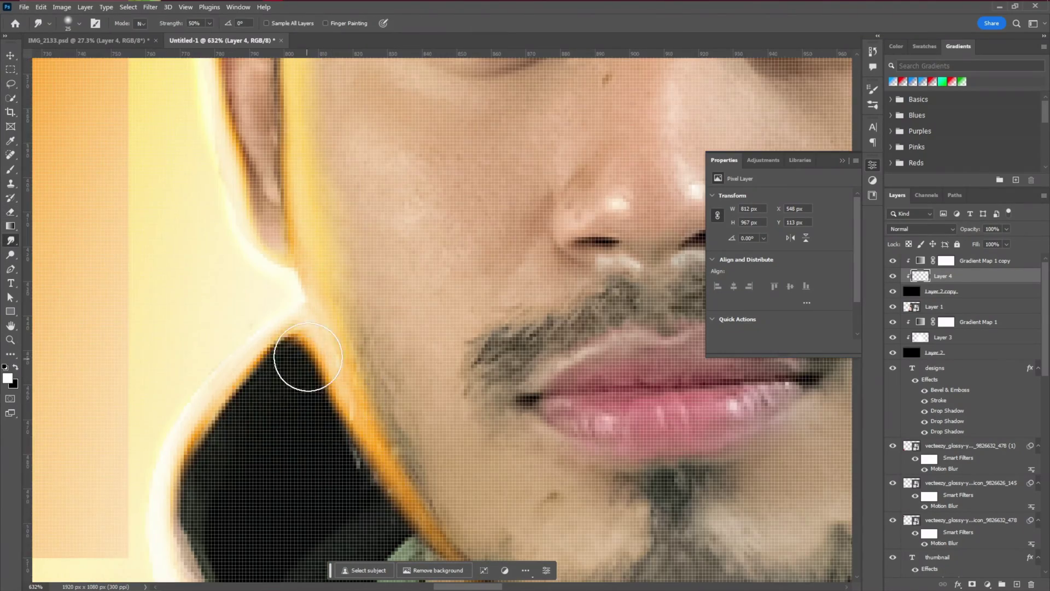
scroll(362, 434, "down", 8)
scroll(556, 380, "up", 6)
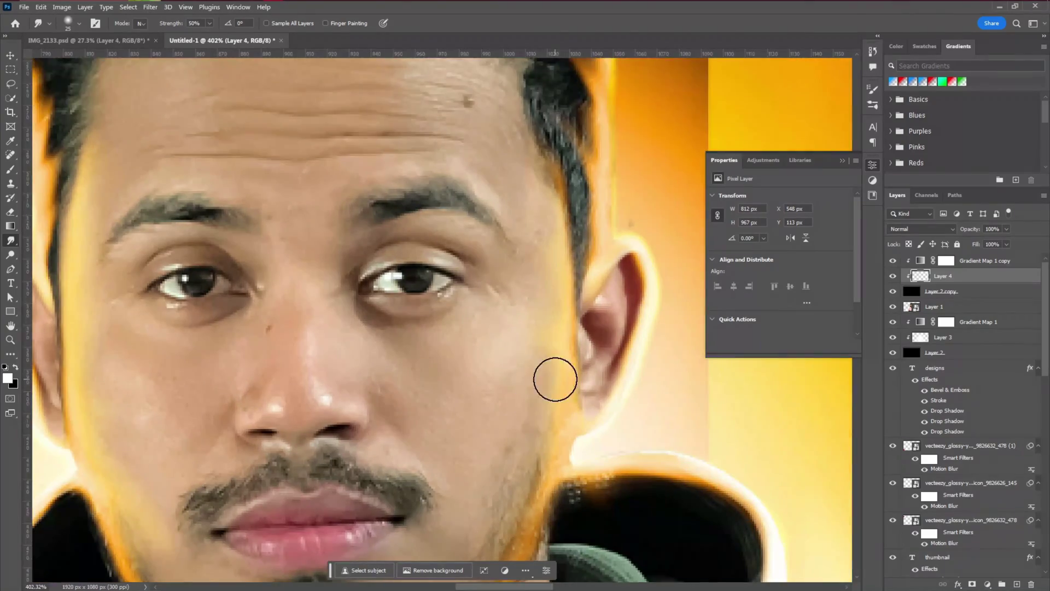
scroll(519, 398, "down", 2)
scroll(482, 417, "down", 5)
scroll(416, 365, "up", 5)
Lightly erase the glow along the face's cheeks and jaw with the 16% opacity eraser
key("e")
scroll(371, 357, "down", 5)
scroll(509, 223, "up", 5)
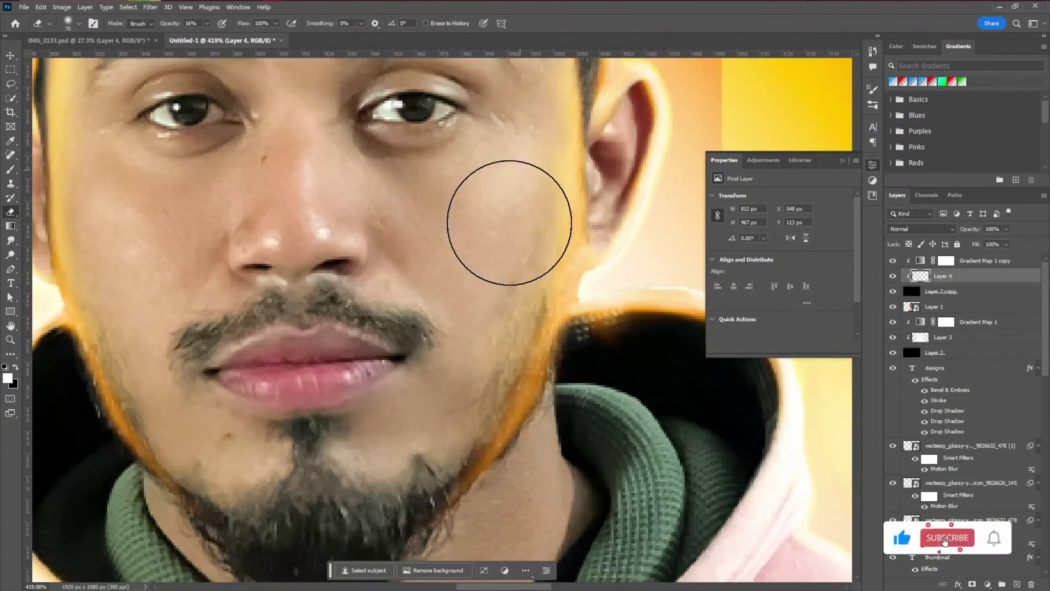
scroll(329, 438, "down", 6)
scroll(214, 316, "up", 3)
scroll(213, 317, "up", 3)
Smudge the rim glow along the left temple and sideburn with a small tip at 50% strength
key("r")
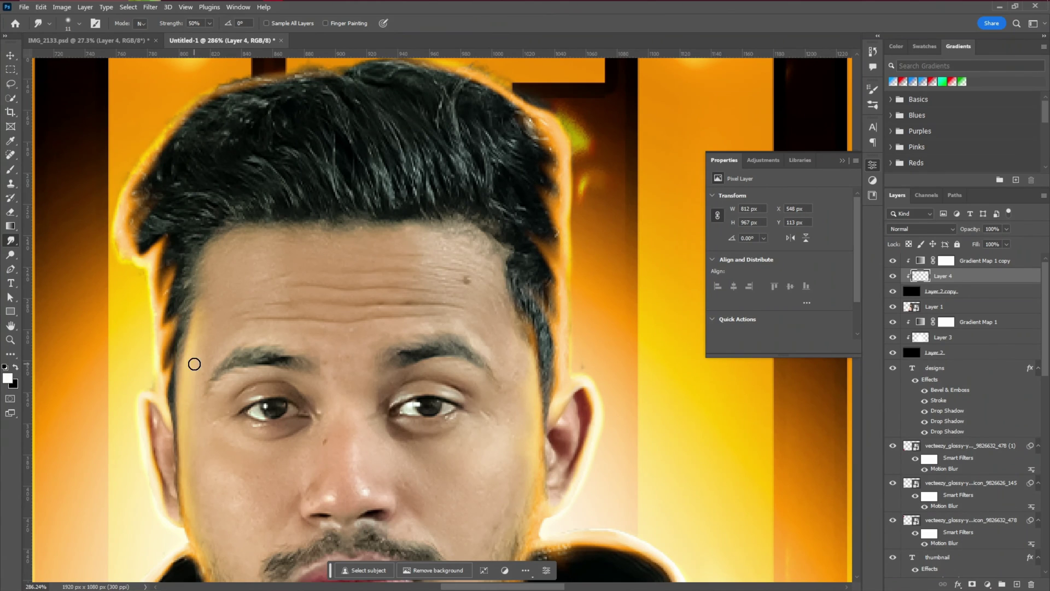
scroll(194, 364, "down", 3)
scroll(321, 312, "up", 2)
Add a clipped layer above Layer 4 and paint thin white highlights at 71% opacity down both sides of the face
key("b")
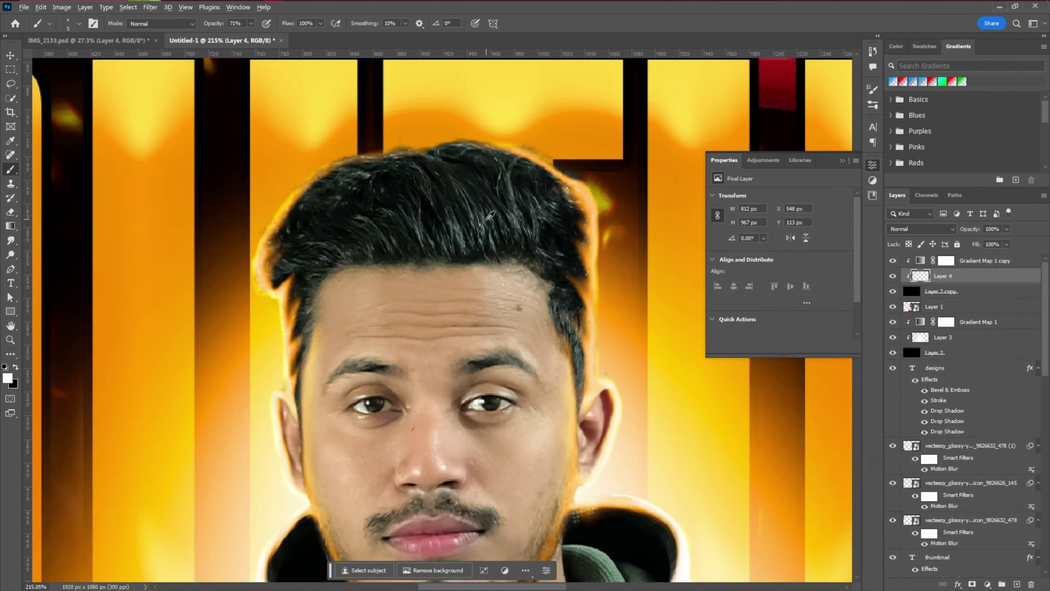
scroll(487, 219, "up", 1)
scroll(598, 487, "up", 3)
left_click_drag(598, 487, 565, 301)
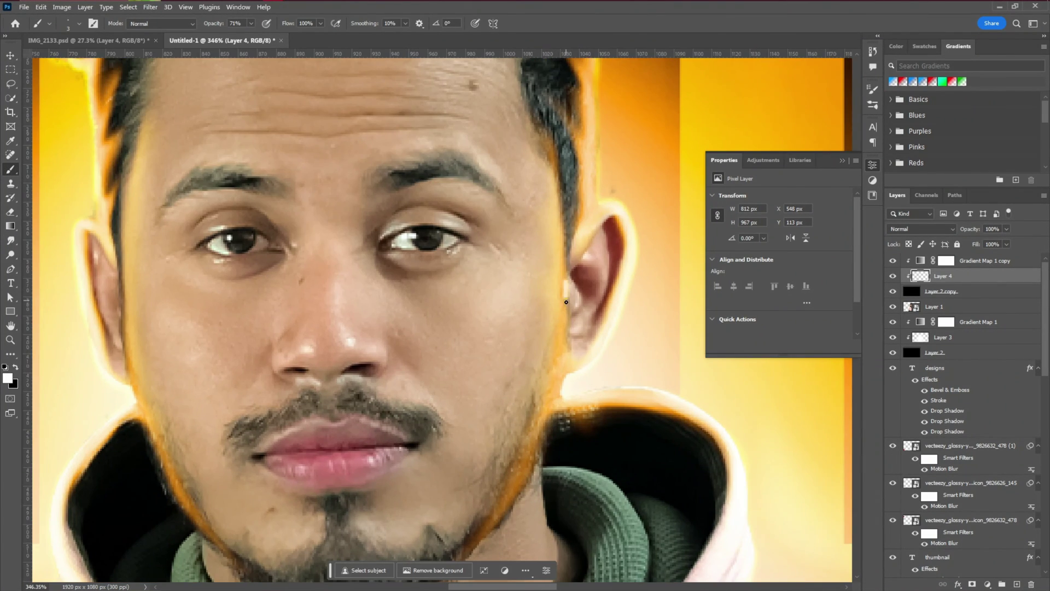
left_click(1017, 584)
left_click_drag(564, 253, 534, 447)
left_click_drag(124, 243, 254, 178)
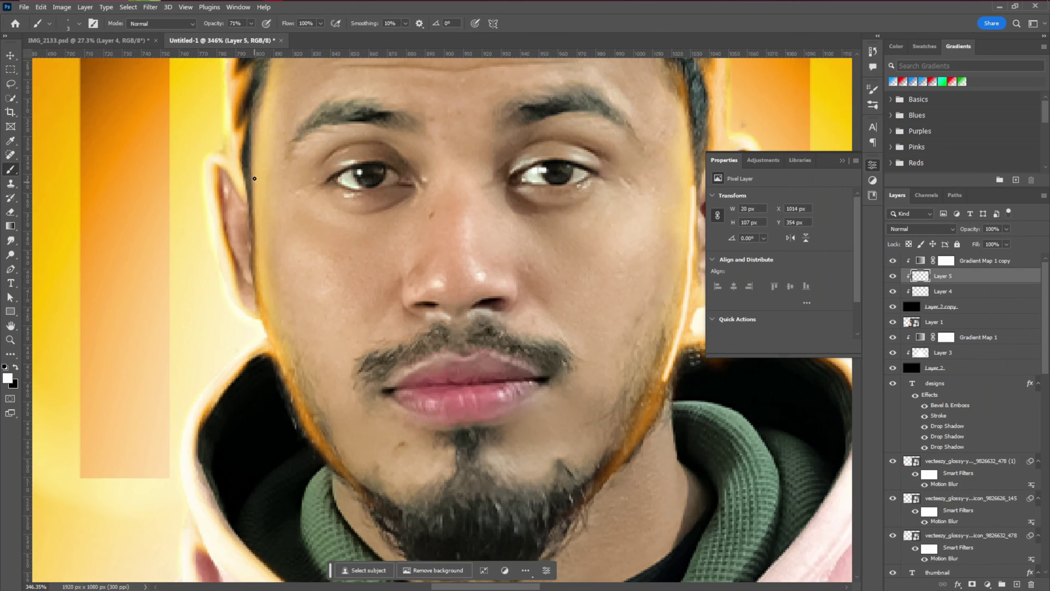
scroll(304, 412, "down", 2)
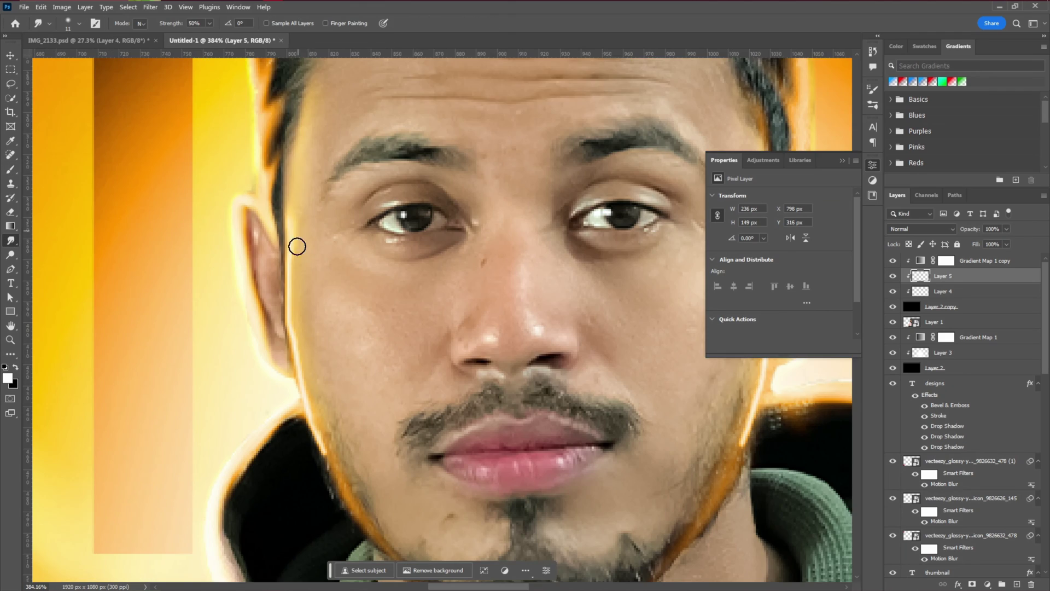
Smudge the new highlights on Layer 5 at 50% strength along the left and right edges of the face
scroll(297, 246, "down", 2)
left_click_drag(307, 347, 210, 331)
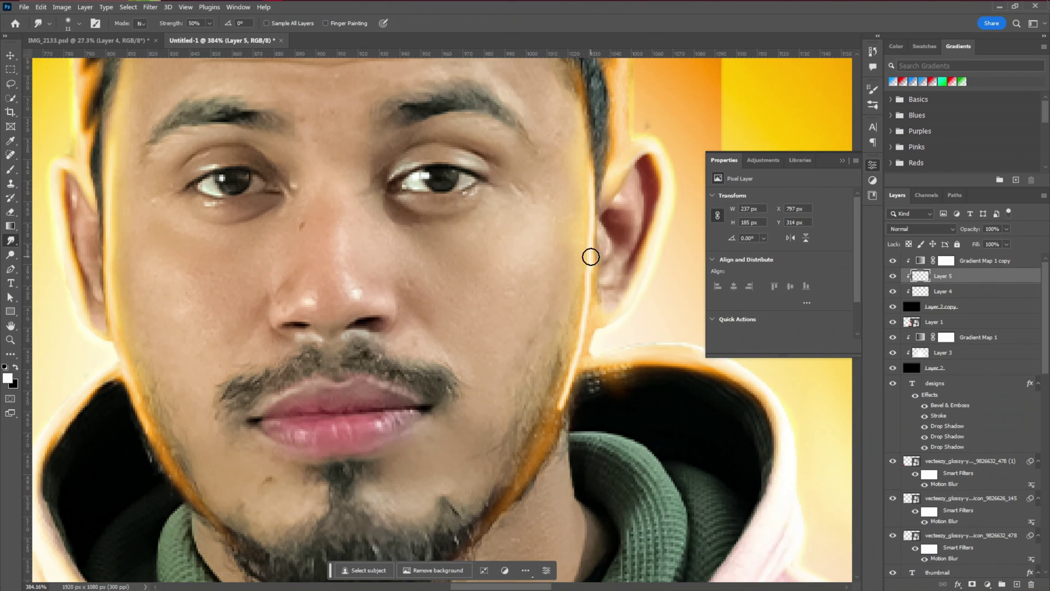
mouse_move(591, 257)
left_mouse_down()
mouse_move(542, 463)
mouse_move(583, 322)
left_mouse_up()
scroll(449, 350, "down", 8)
scroll(454, 355, "up", 7)
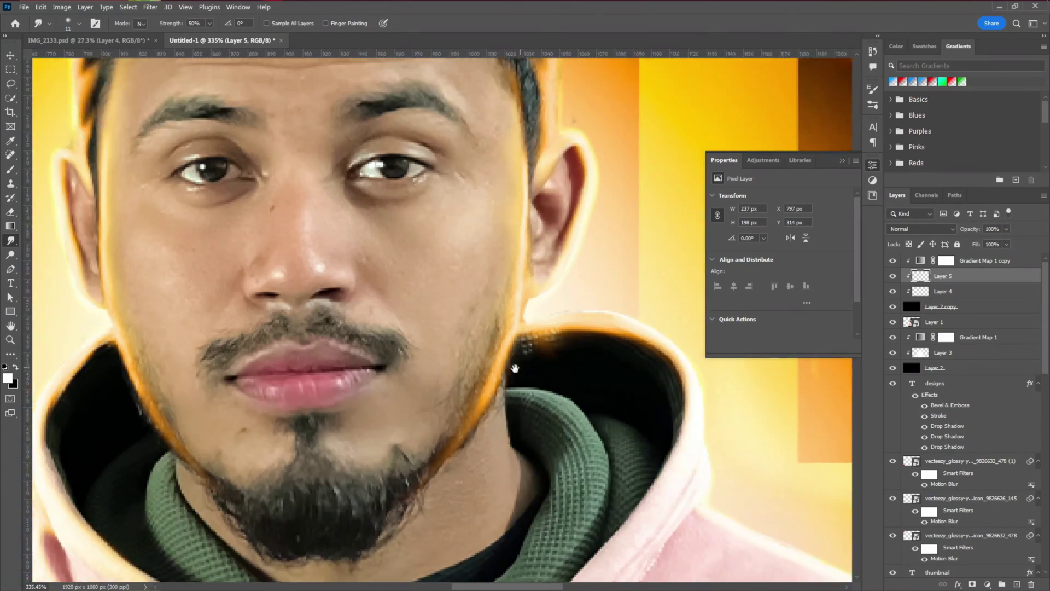
Paint five thin highlight strands in the front hair above the forehead on Layer 4
scroll(515, 368, "up", 2)
key("bracketright")
key("bracketright")
left_click_drag(229, 181, 591, 328)
left_click_drag(337, 191, 336, 260)
left_click_drag(339, 473, 333, 338)
scroll(333, 338, "down", 6)
key("alt+bracketleft")
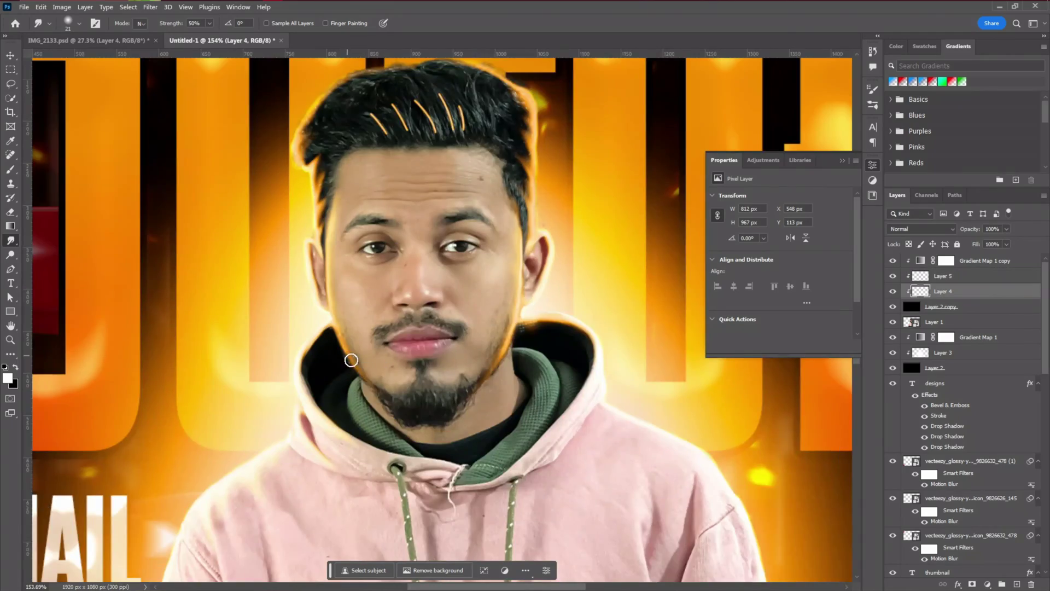
Smudge the painted hair strands at 50% strength so they blend into the dark hair above the forehead
scroll(351, 360, "up", 4)
scroll(383, 295, "right", 3)
scroll(420, 331, "down", 7)
scroll(387, 295, "up", 6)
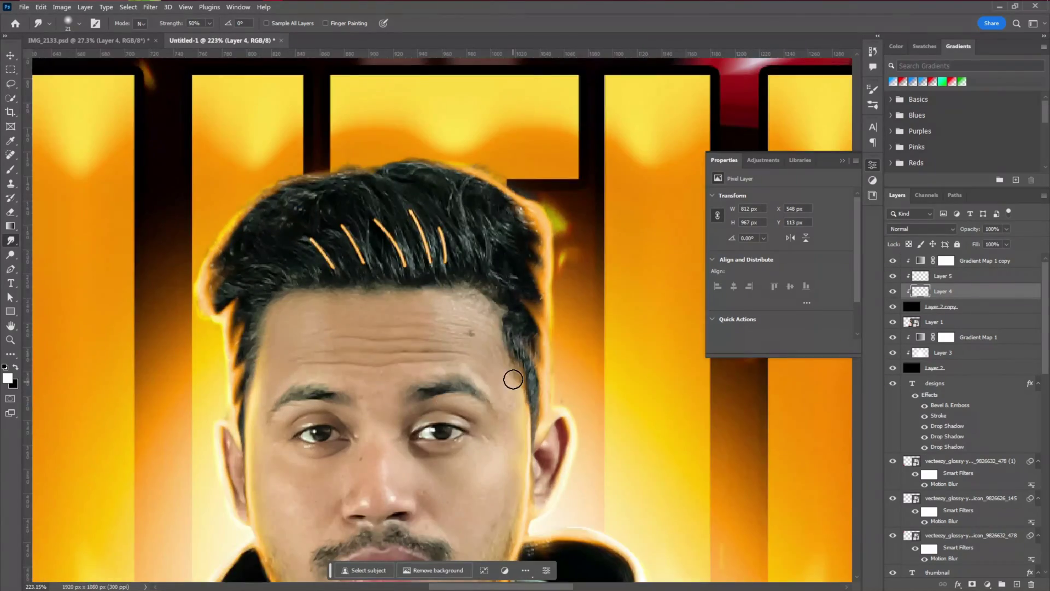
left_click_drag(287, 473, 457, 178)
scroll(457, 179, "up", 3)
scroll(490, 255, "down", 2)
scroll(448, 279, "down", 8)
scroll(469, 136, "up", 8)
mouse_move(489, 287)
left_mouse_down()
mouse_move(468, 200)
mouse_move(458, 294)
left_mouse_up()
left_click_drag(387, 222, 416, 297)
mouse_move(356, 301)
left_mouse_down()
mouse_move(314, 223)
mouse_move(326, 299)
left_mouse_up()
left_click_drag(420, 289, 378, 211)
scroll(436, 242, "down", 5)
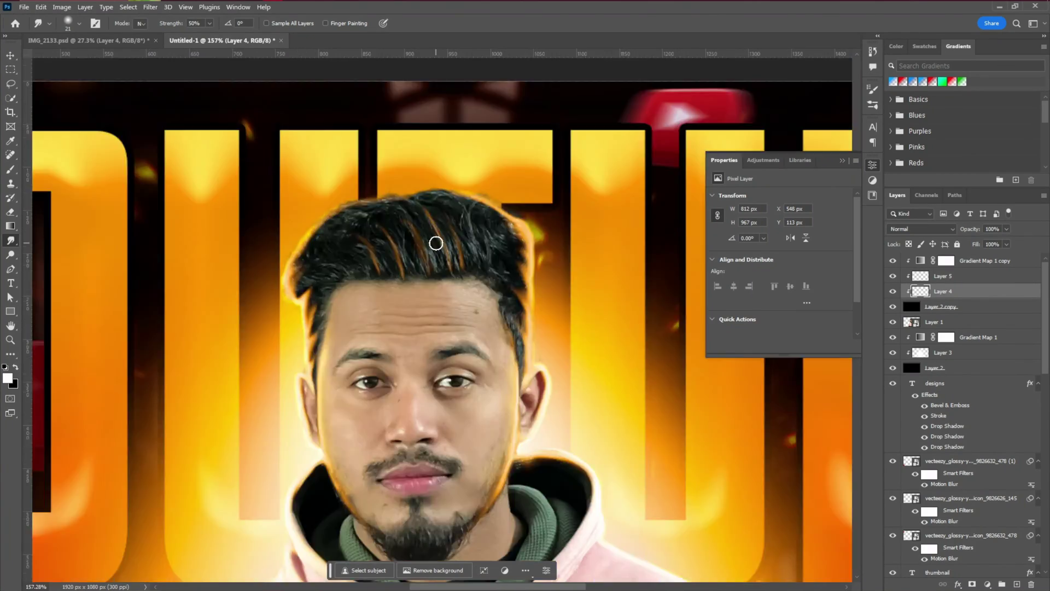
Paint a thin highlight stroke at 71% opacity along each side of the green hood lining around the neck
scroll(436, 243, "down", 5)
scroll(454, 383, "up", 6)
key("b")
scroll(424, 255, "up", 1)
left_click_drag(443, 217, 445, 335)
left_click_drag(199, 258, 249, 336)
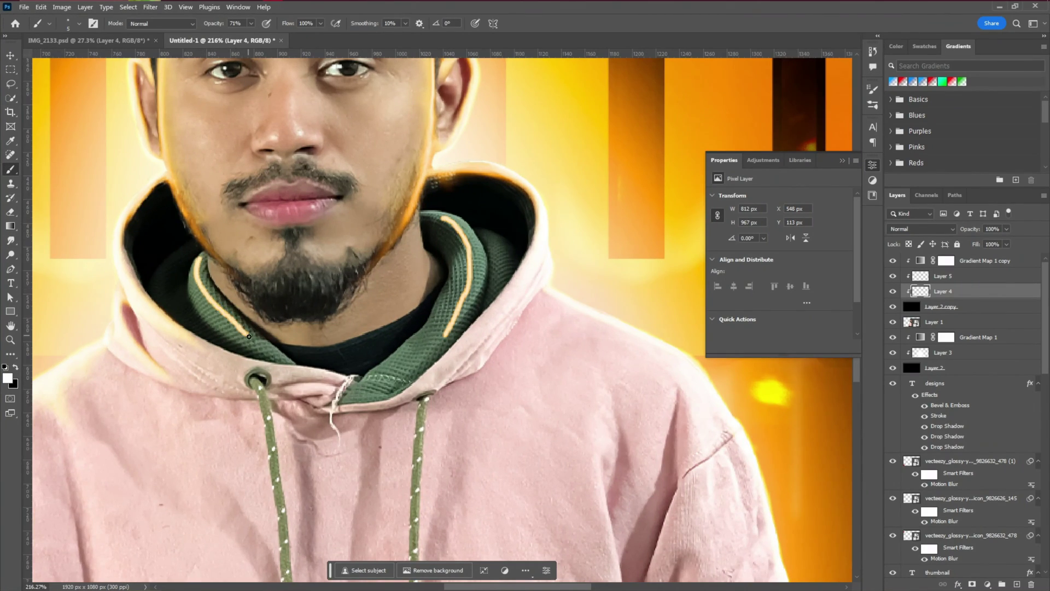
Smudge the highlight on the left side of the green hood lining at 50% strength, following its folds
scroll(205, 300, "up", 9)
key("r")
left_click_drag(180, 211, 374, 437)
left_click_drag(174, 326, 290, 430)
left_click_drag(217, 263, 372, 396)
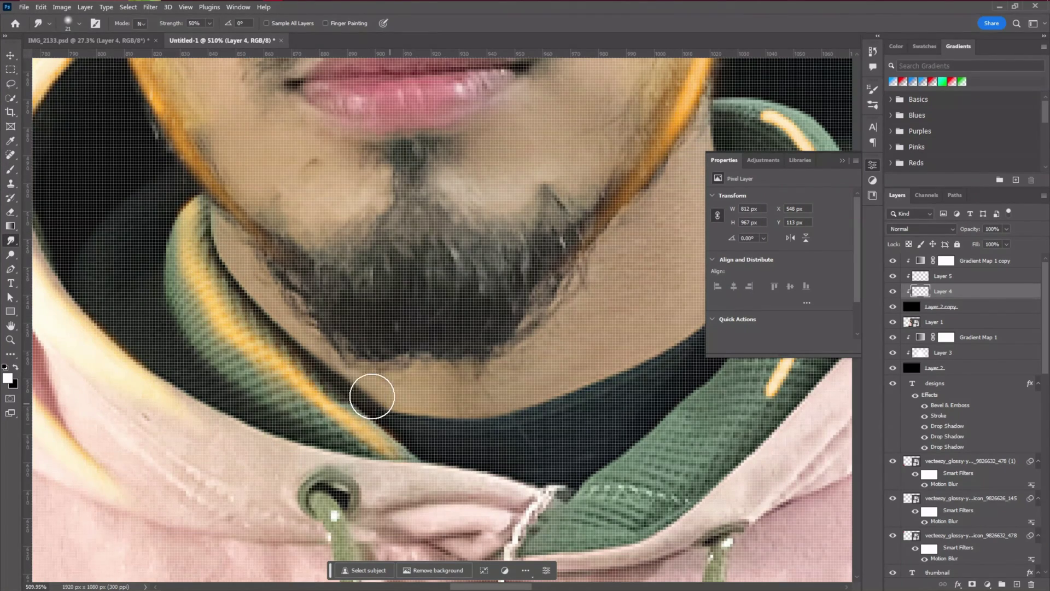
Smudge the highlight on the right side of the green hood lining at 50% strength down toward the neckline
scroll(318, 405, "down", 10)
scroll(542, 345, "up", 7)
mouse_move(403, 268)
left_mouse_down()
mouse_move(377, 448)
mouse_move(345, 495)
left_mouse_up()
scroll(427, 376, "up", 2)
left_click_drag(411, 350, 380, 438)
scroll(372, 443, "down", 2)
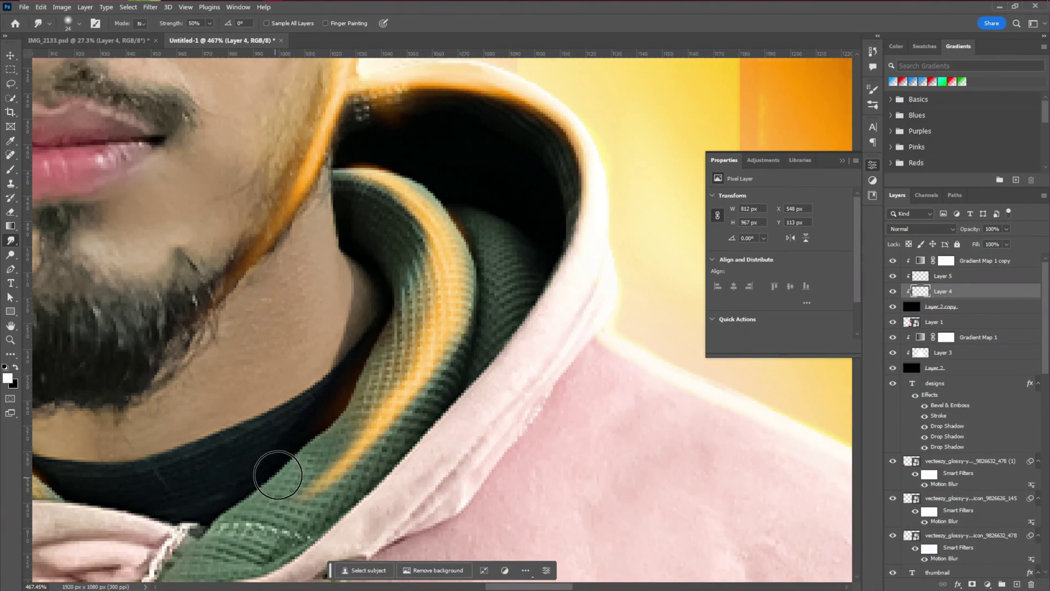
scroll(278, 475, "down", 2)
scroll(351, 211, "down", 3)
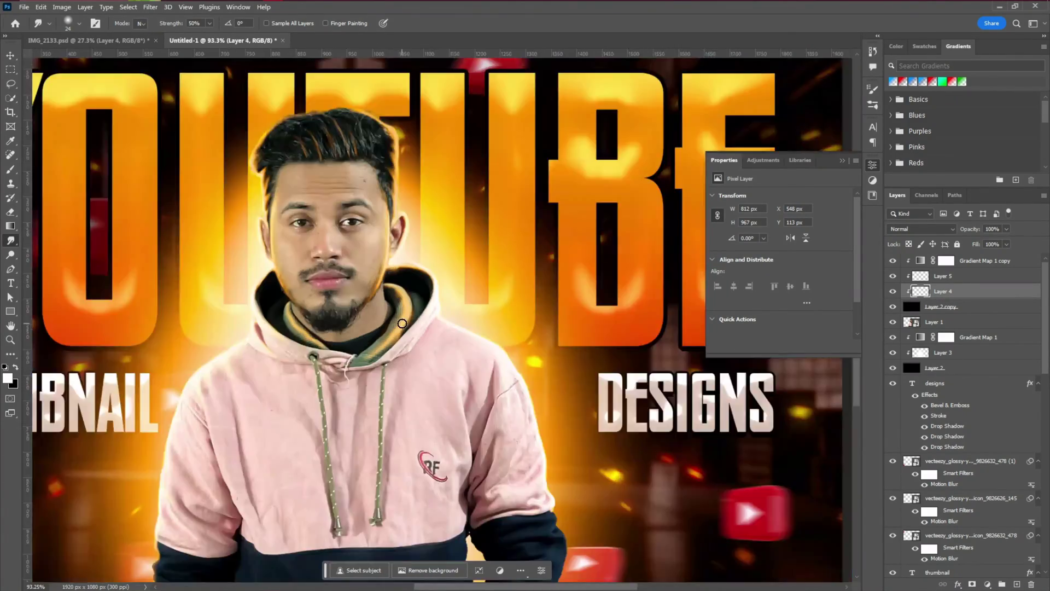
Examine the lighting across the whole thumbnail composition and collapse the layer properties
scroll(403, 324, "up", 3)
scroll(410, 176, "down", 3)
key("v")
scroll(371, 376, "down", 1)
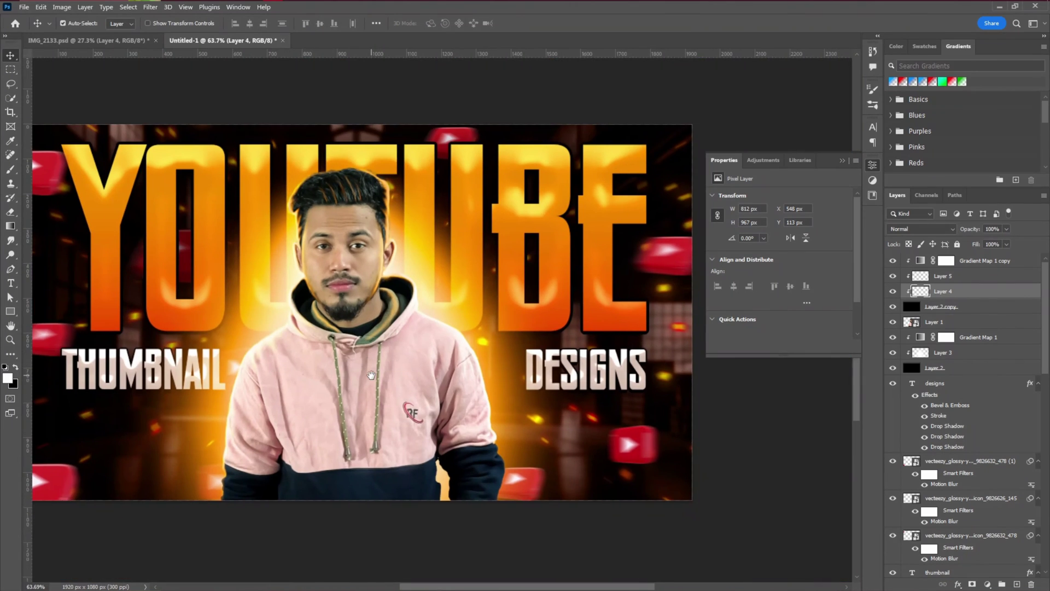
scroll(371, 375, "down", 2)
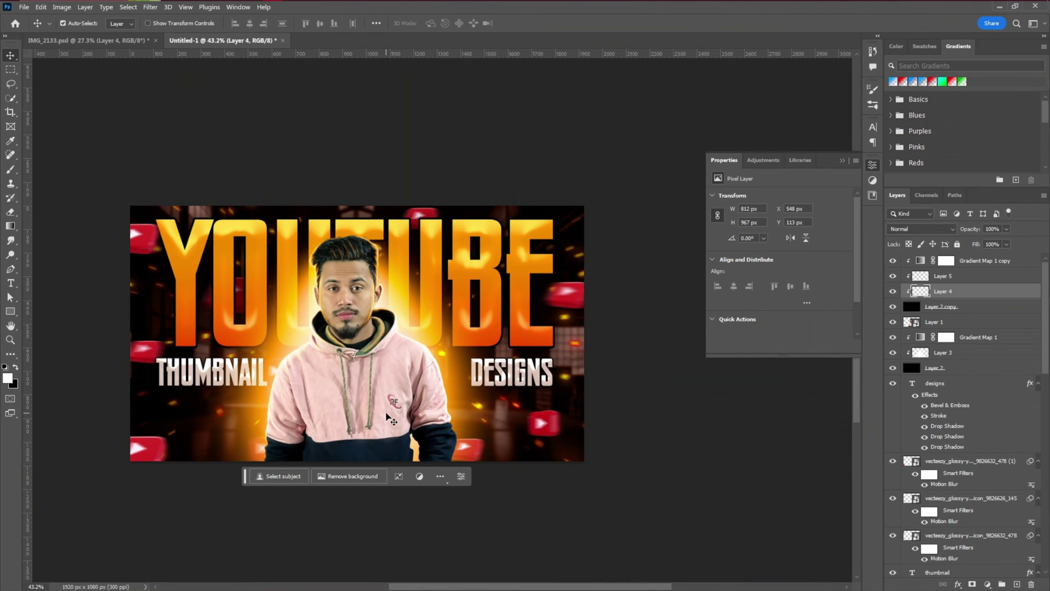
scroll(267, 408, "up", 2)
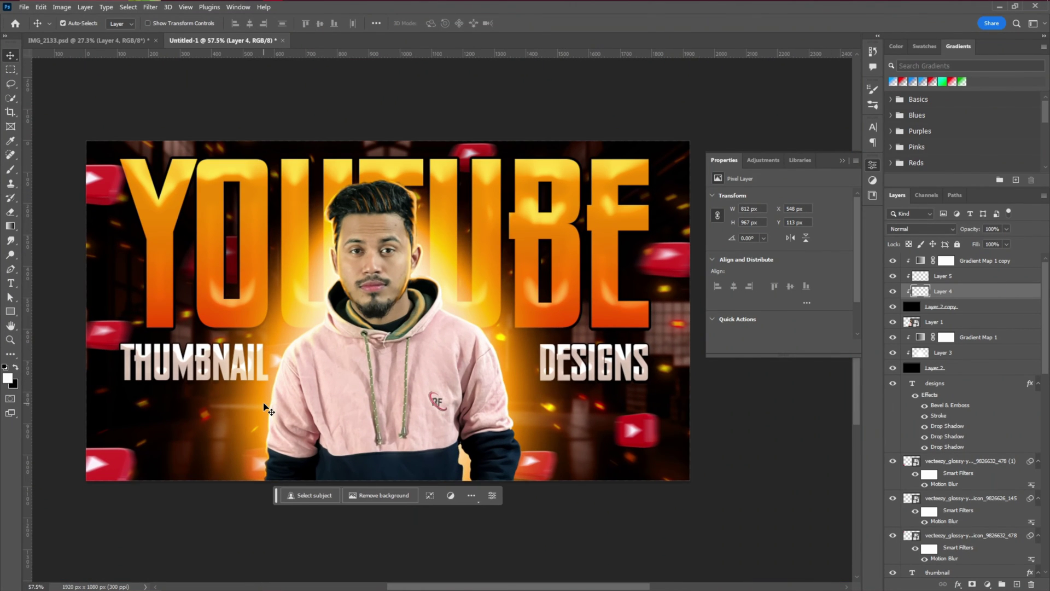
scroll(267, 407, "up", 1)
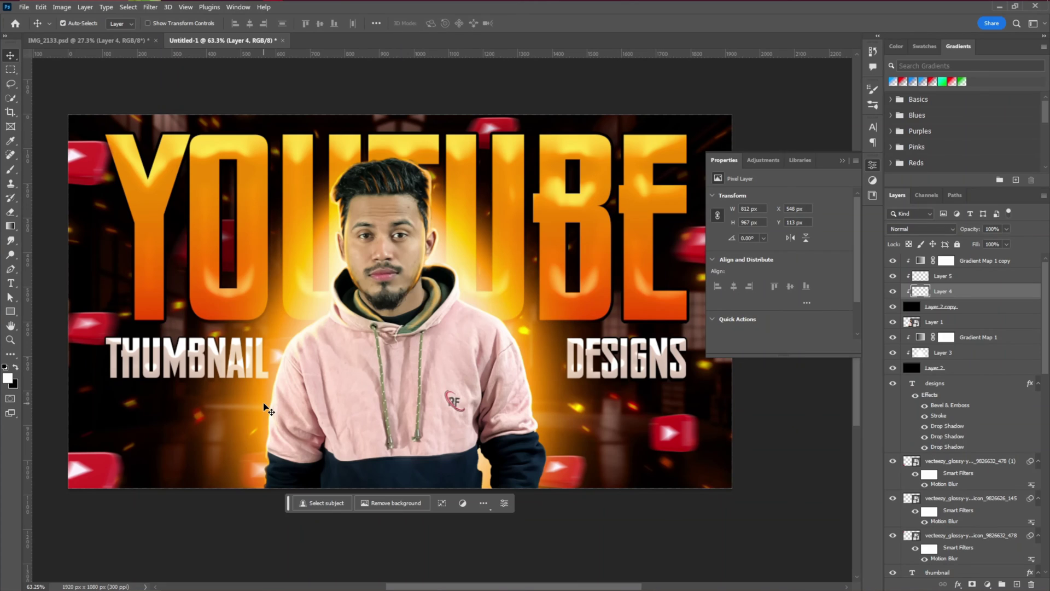
left_click(842, 161)
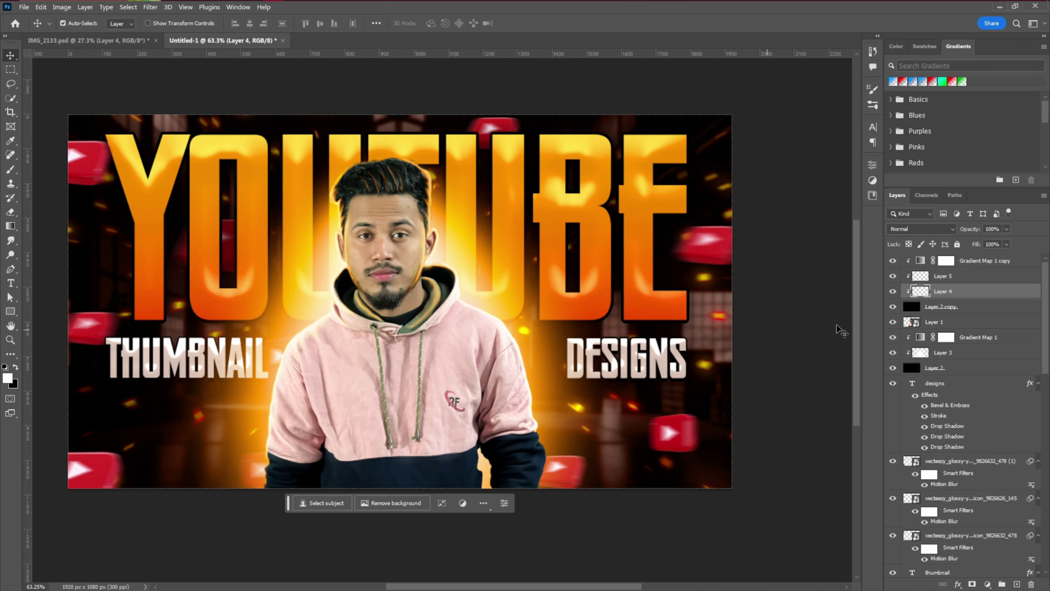
Stamp all visible layers into a new layer above Gradient Map 1 copy and convert it to a smart object
left_click(947, 260)
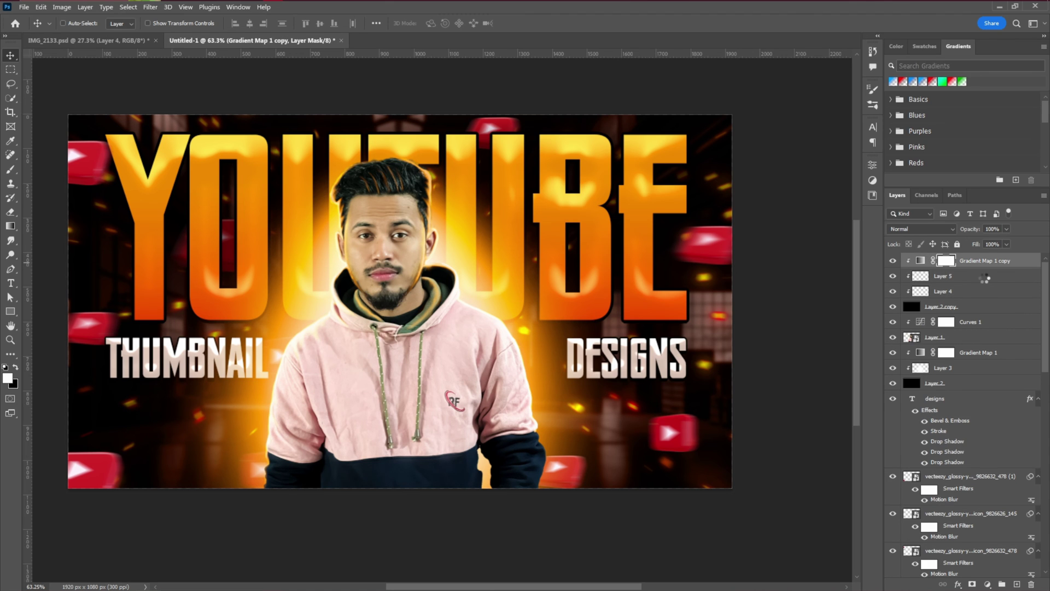
key("ctrl+shift+alt+e")
scroll(483, 262, "down", 1)
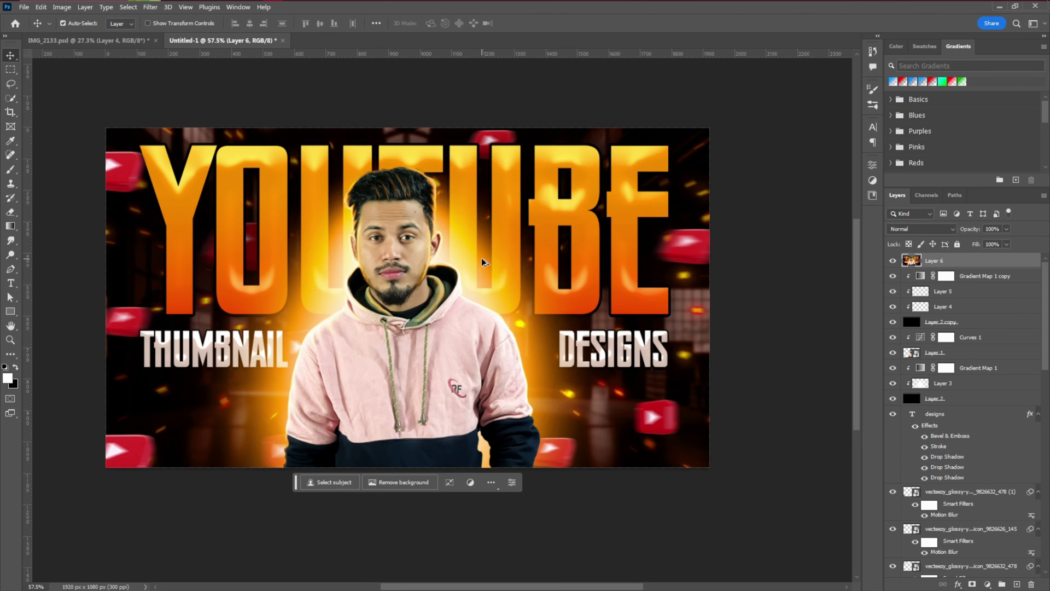
right_click(986, 262)
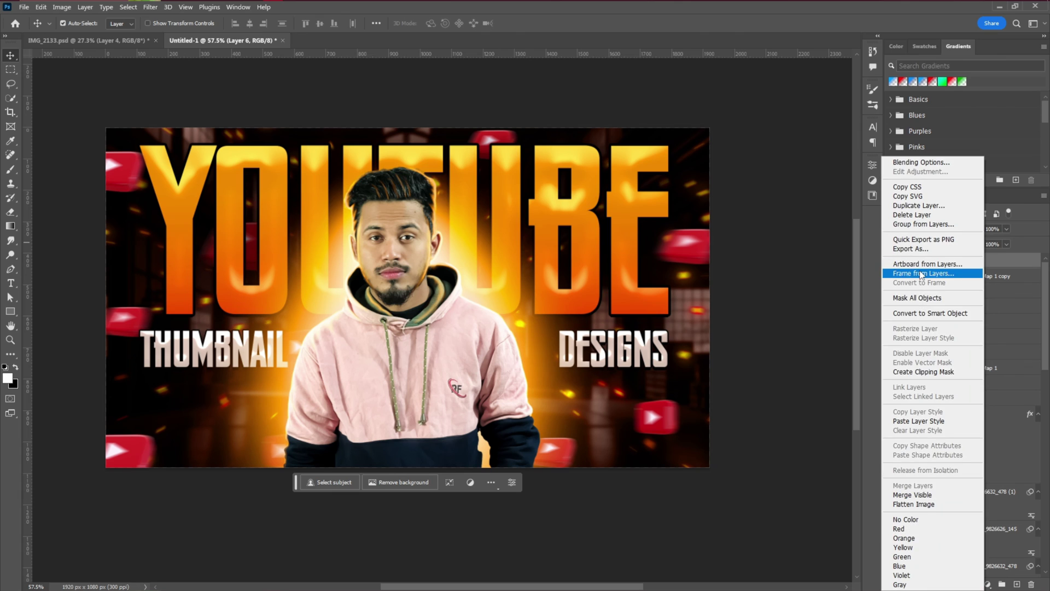
left_click(947, 313)
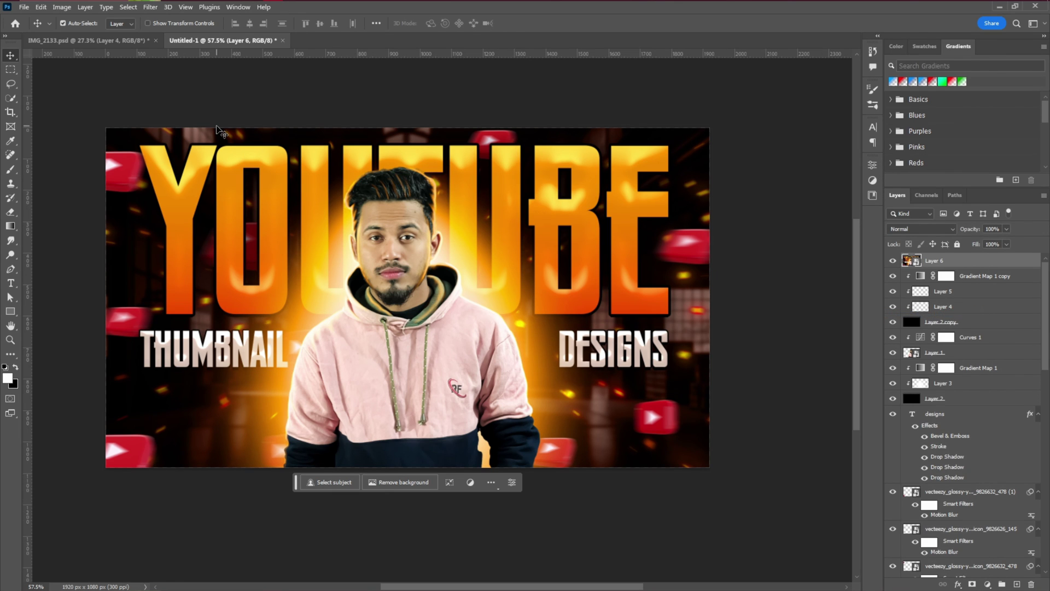
Group all layers from Gradient Map 1 copy down to the warehouse image, leaving Layer 6 and the Background outside
left_click(976, 277)
scroll(962, 400, "down", 2)
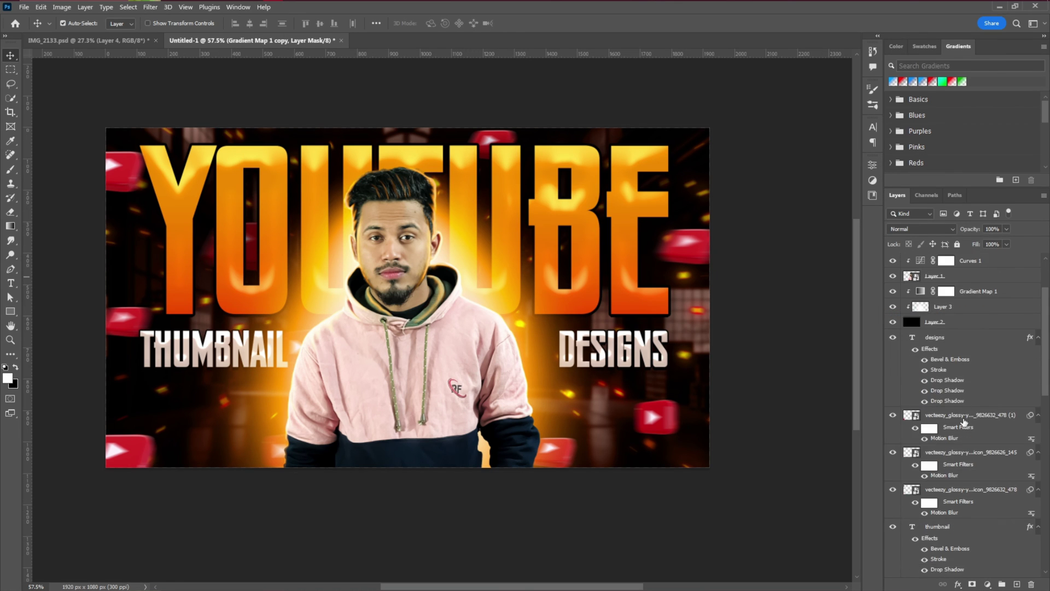
scroll(955, 419, "down", 10)
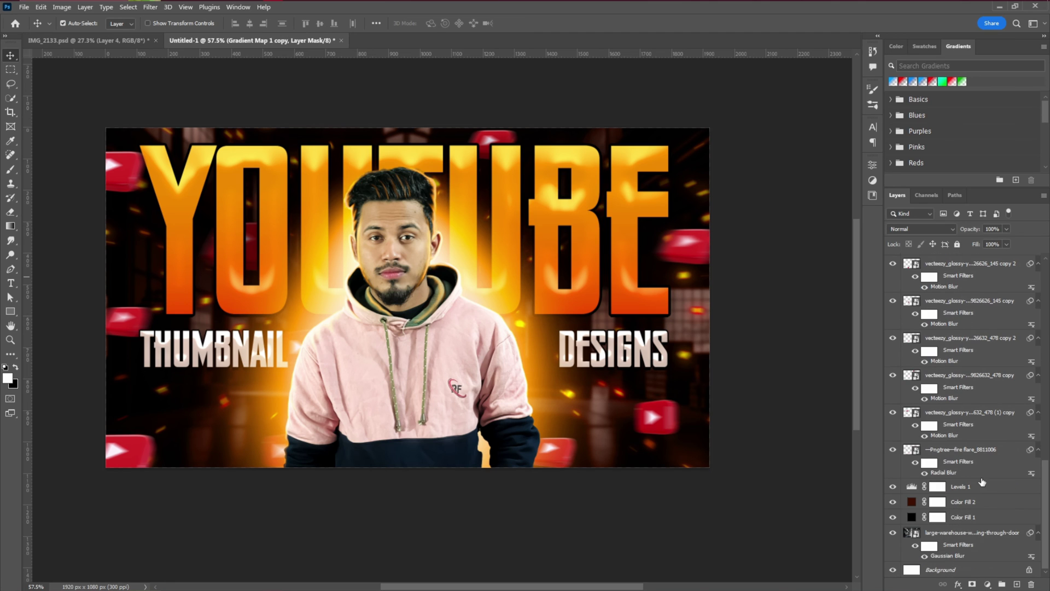
left_click(1024, 542, "shift")
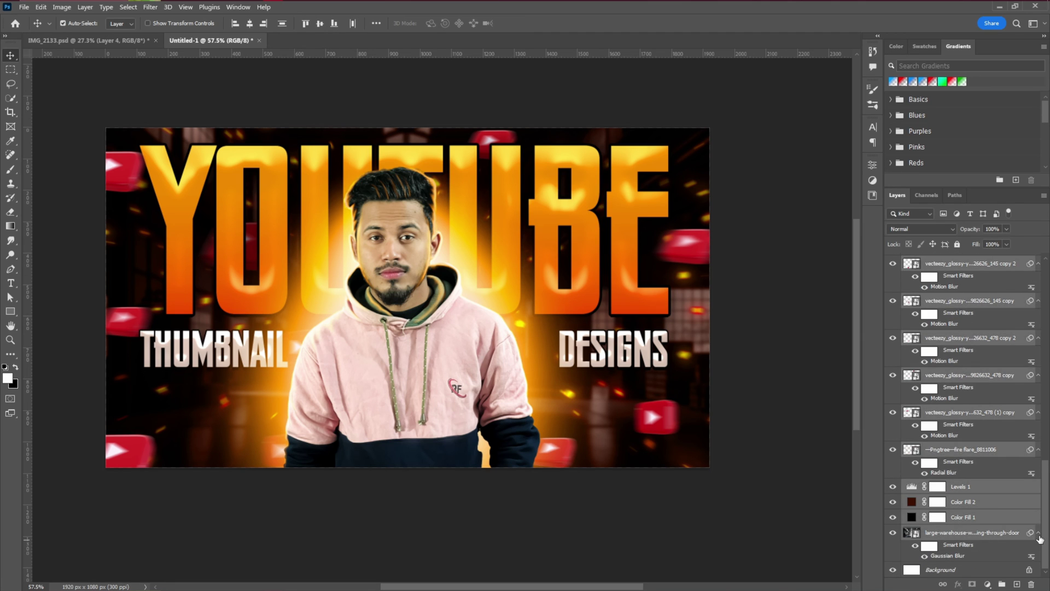
left_click(1038, 535, "alt")
key("ctrl+g")
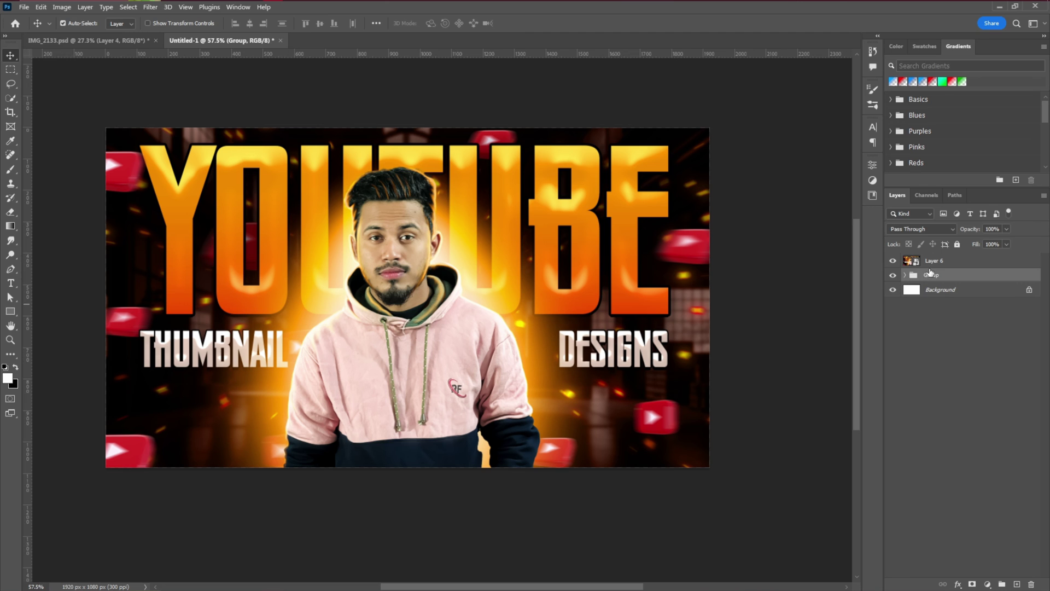
Start a Camera Raw filter on Layer 6 with Contrast +4, Highlights -2, Shadows -21 and Blacks -10
key("ctrl+shift+alt+e")
left_click(151, 11)
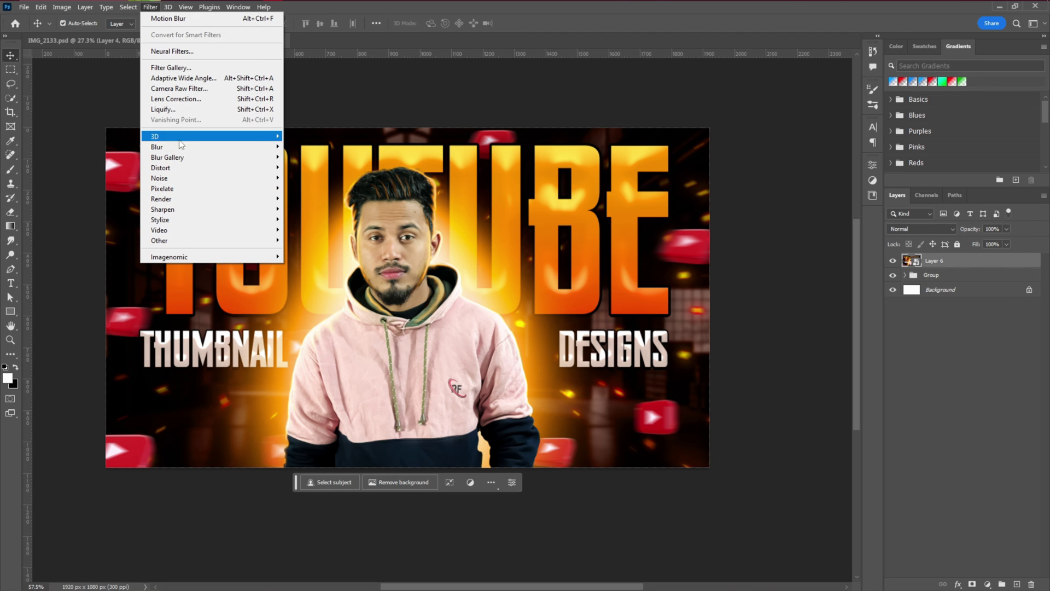
left_click(180, 88)
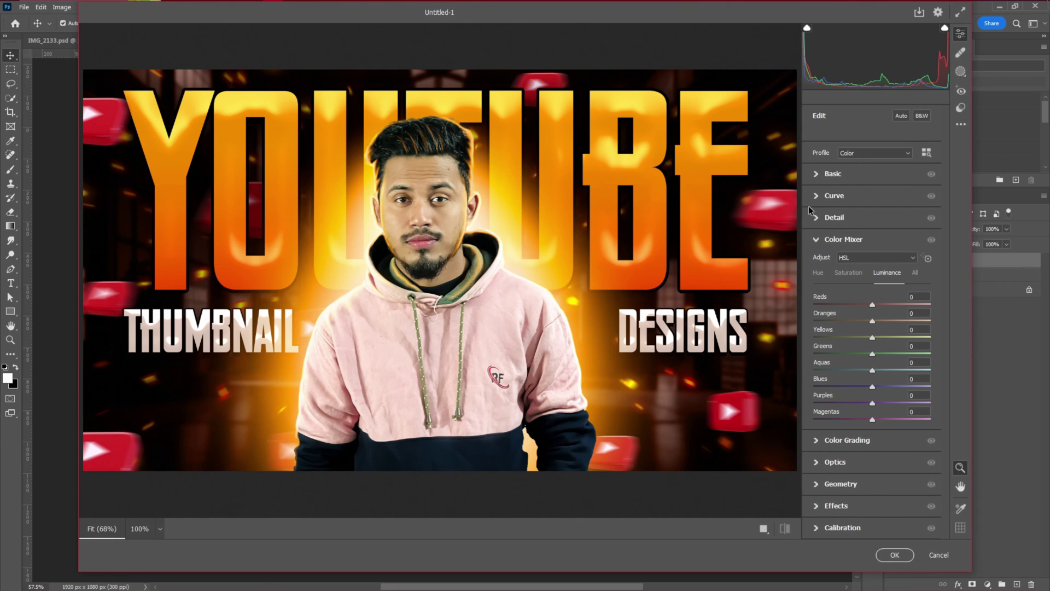
left_click(818, 173)
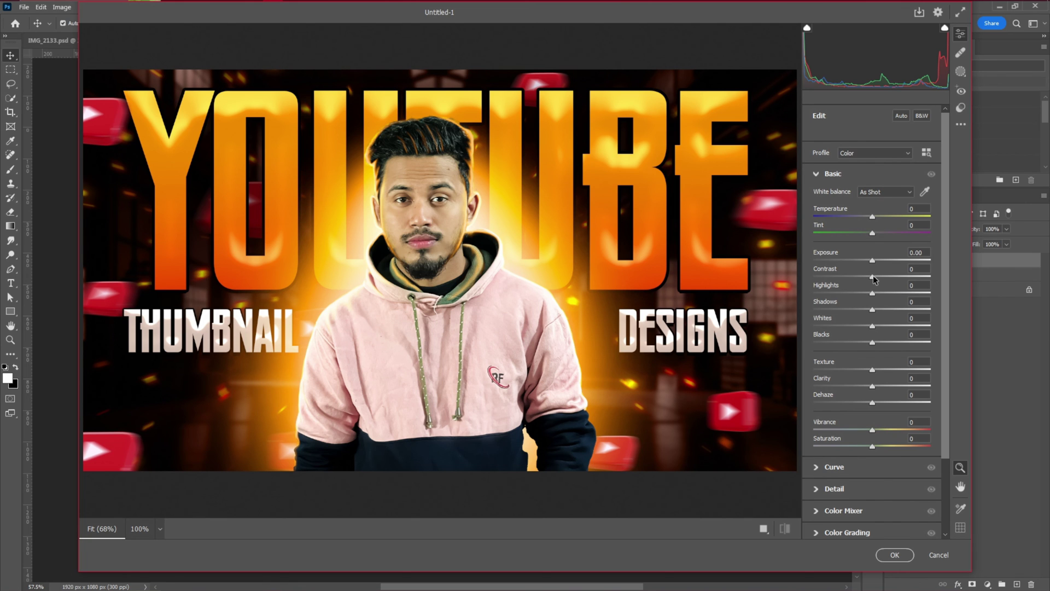
left_click_drag(873, 276, 867, 342)
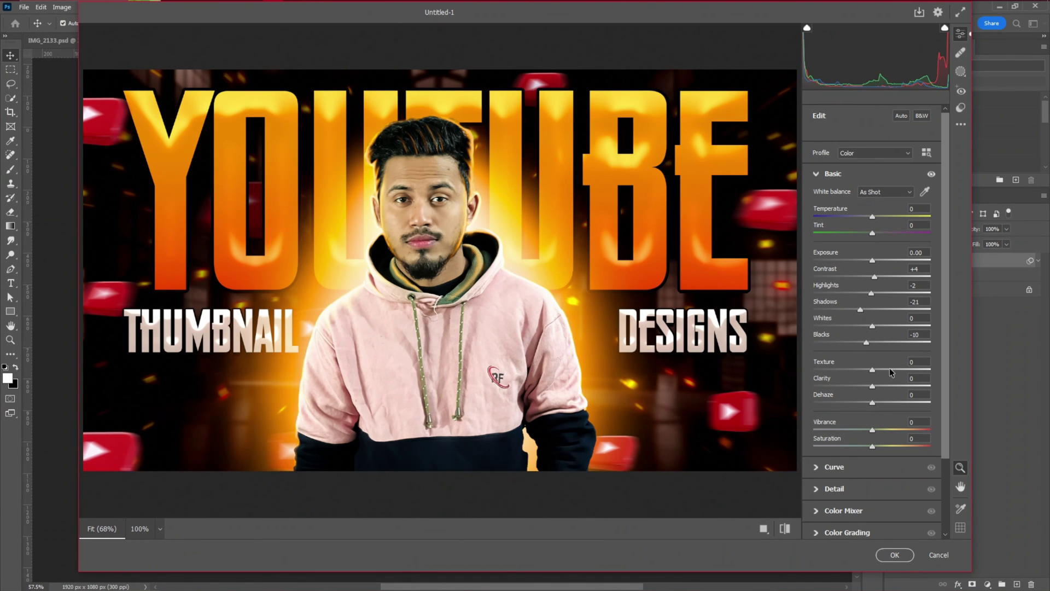
Increase Texture, Clarity and Dehaze, and set Sharpening to 27, Noise Reduction to 18 and Color Noise Reduction to 43
left_click(884, 370)
left_click(886, 386)
left_click_drag(887, 390, 887, 405)
left_click(853, 489)
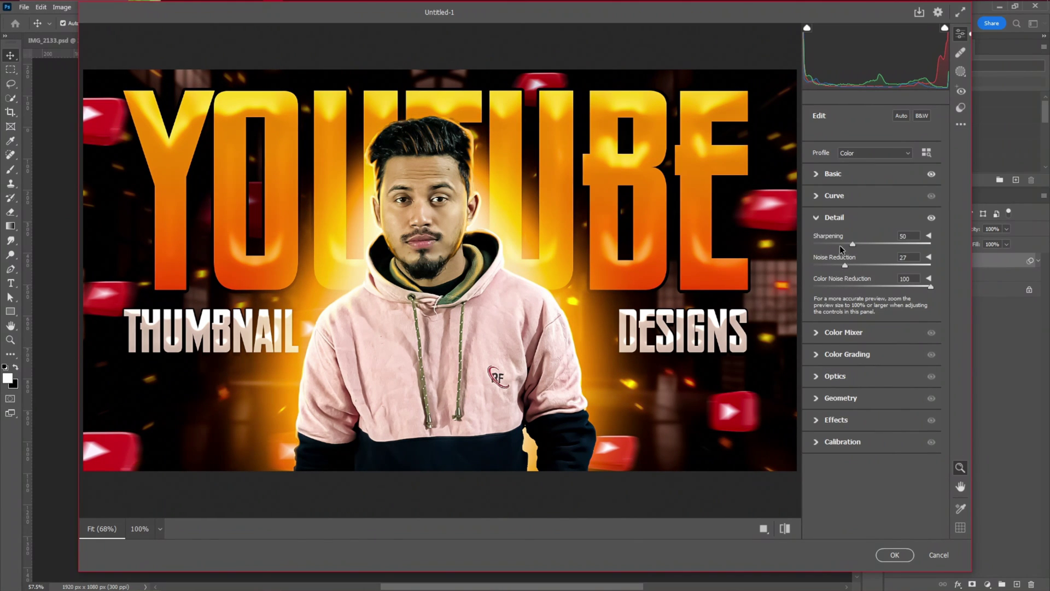
left_click_drag(931, 286, 870, 287)
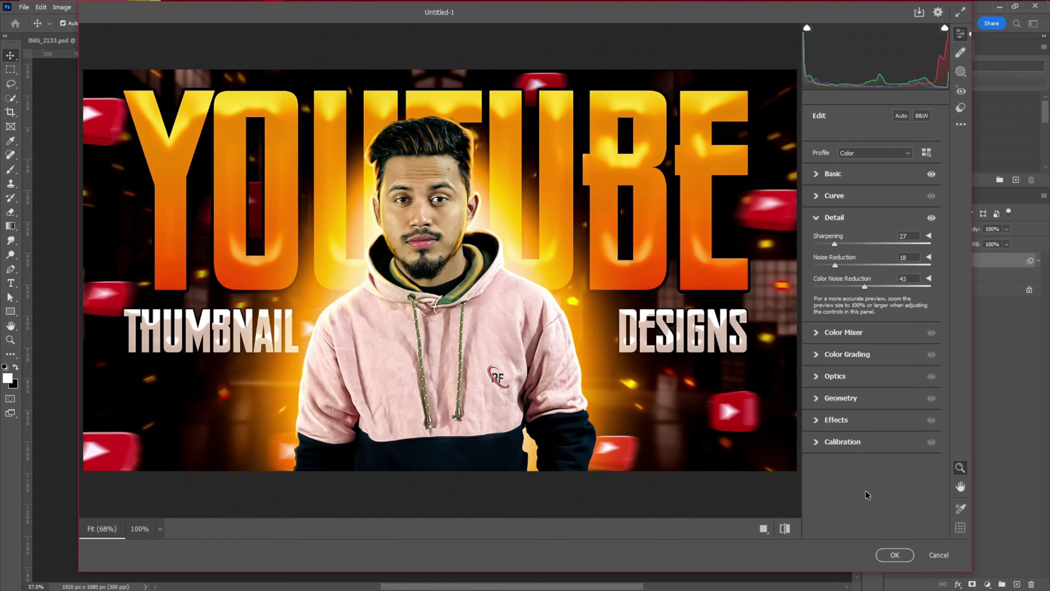
Fine-tune the warm colors' hue and saturation, set luminance to Reds +17, Oranges +7 and Yellows +9, and apply the filter
left_click(843, 332)
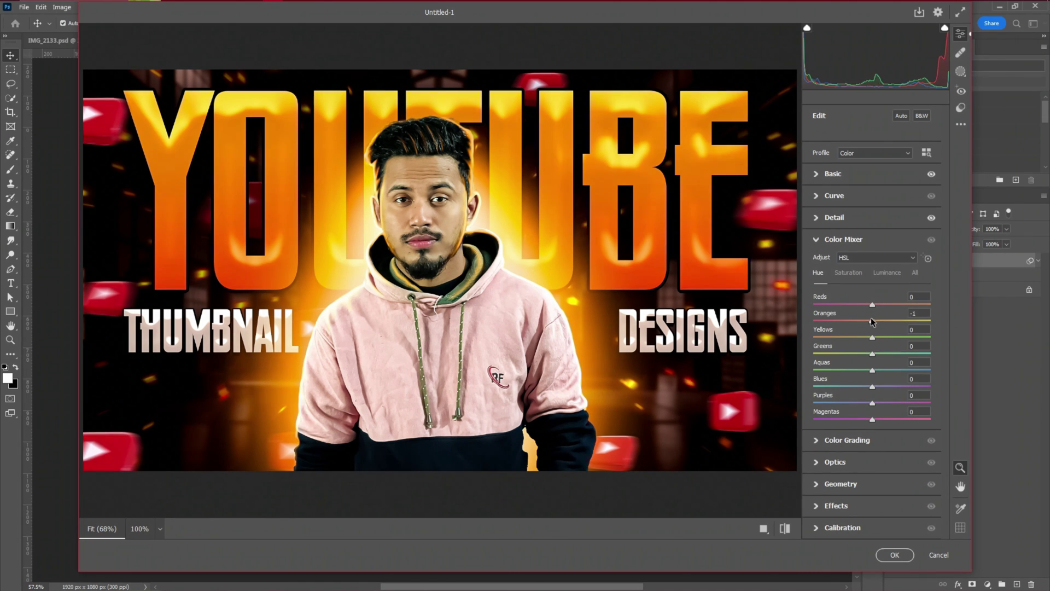
mouse_move(871, 319)
left_mouse_down()
mouse_move(858, 306)
mouse_move(869, 304)
mouse_move(861, 335)
mouse_move(875, 336)
left_mouse_up()
left_click(848, 272)
left_click_drag(873, 305, 874, 337)
left_click(887, 272)
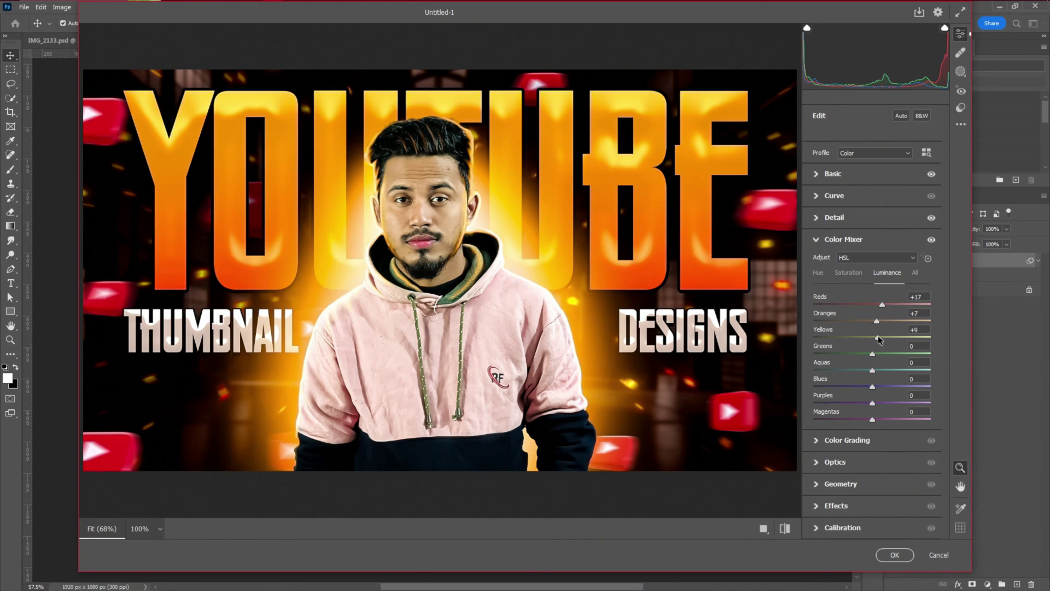
left_click(895, 554)
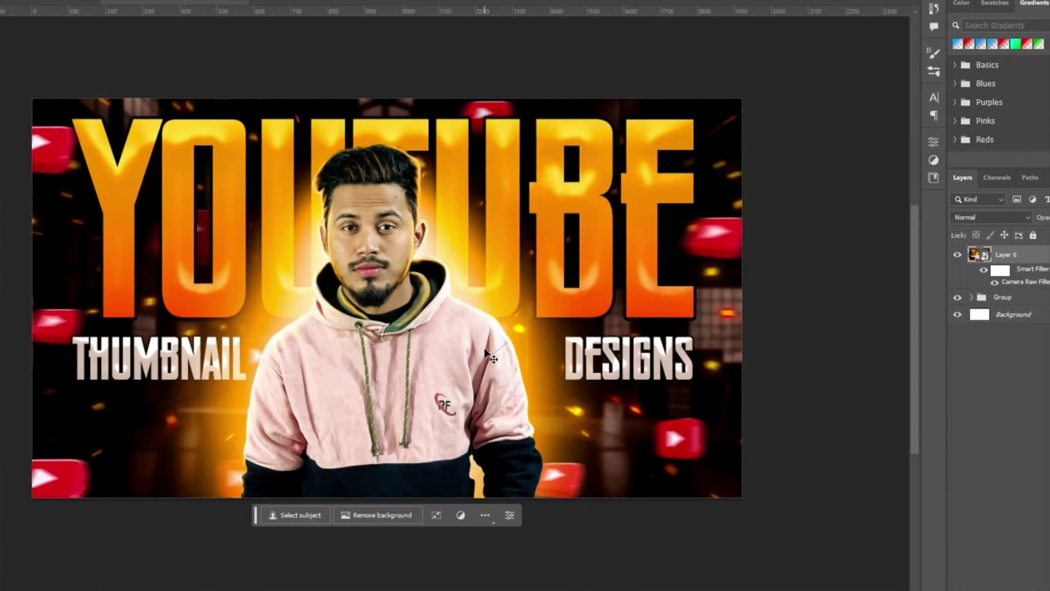